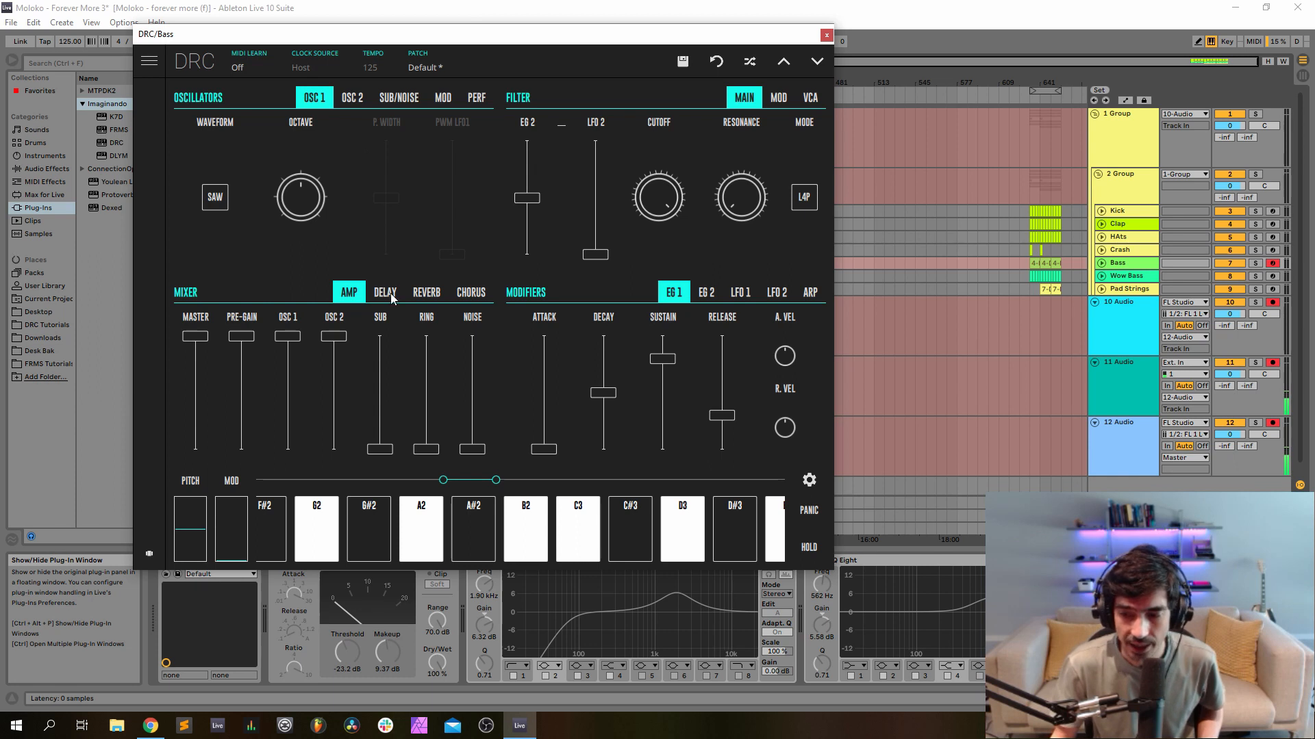
Bring in the sub oscillator at full mixer level and raise the octaves of oscillator 1 and the sub oscillator.
drag(380, 448, 382, 332)
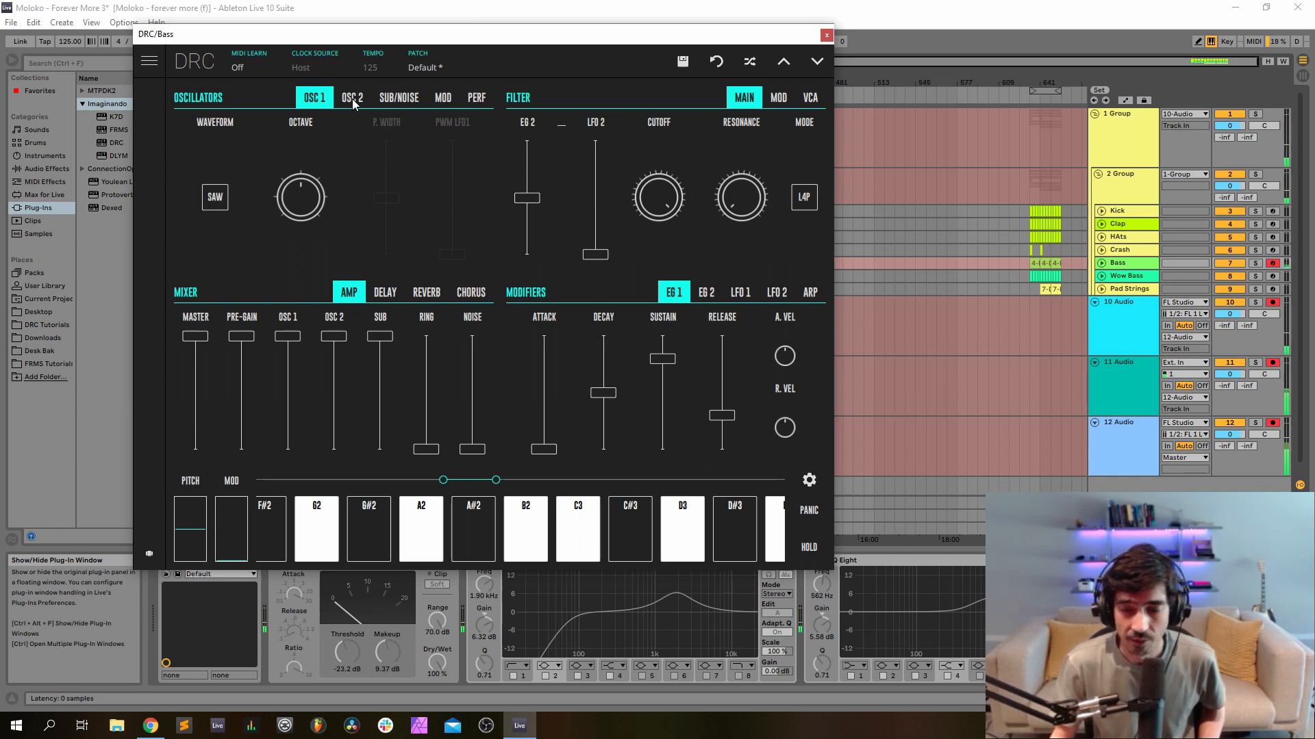
drag(317, 194, 371, 150)
click(414, 99)
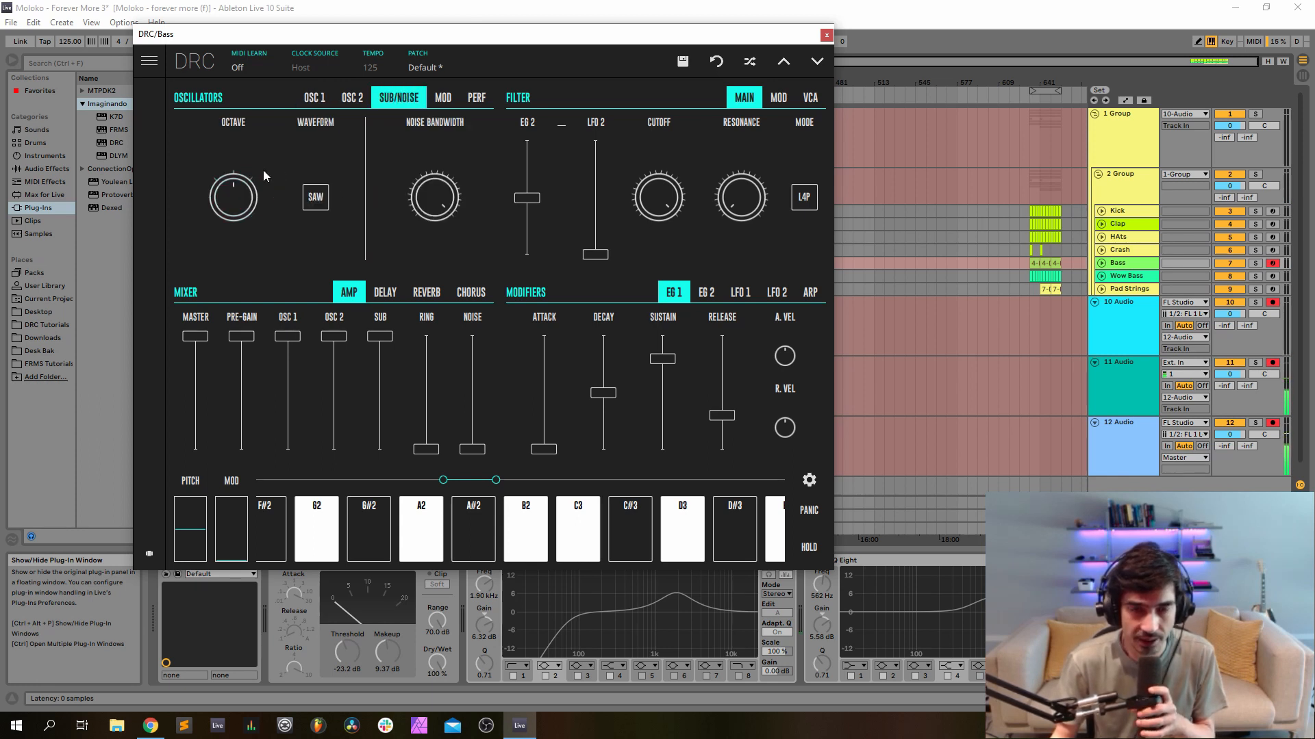
drag(228, 186, 298, 81)
Detune oscillator 2 slightly upward with its fine tuning and set the voice mode to MONO.
click(345, 98)
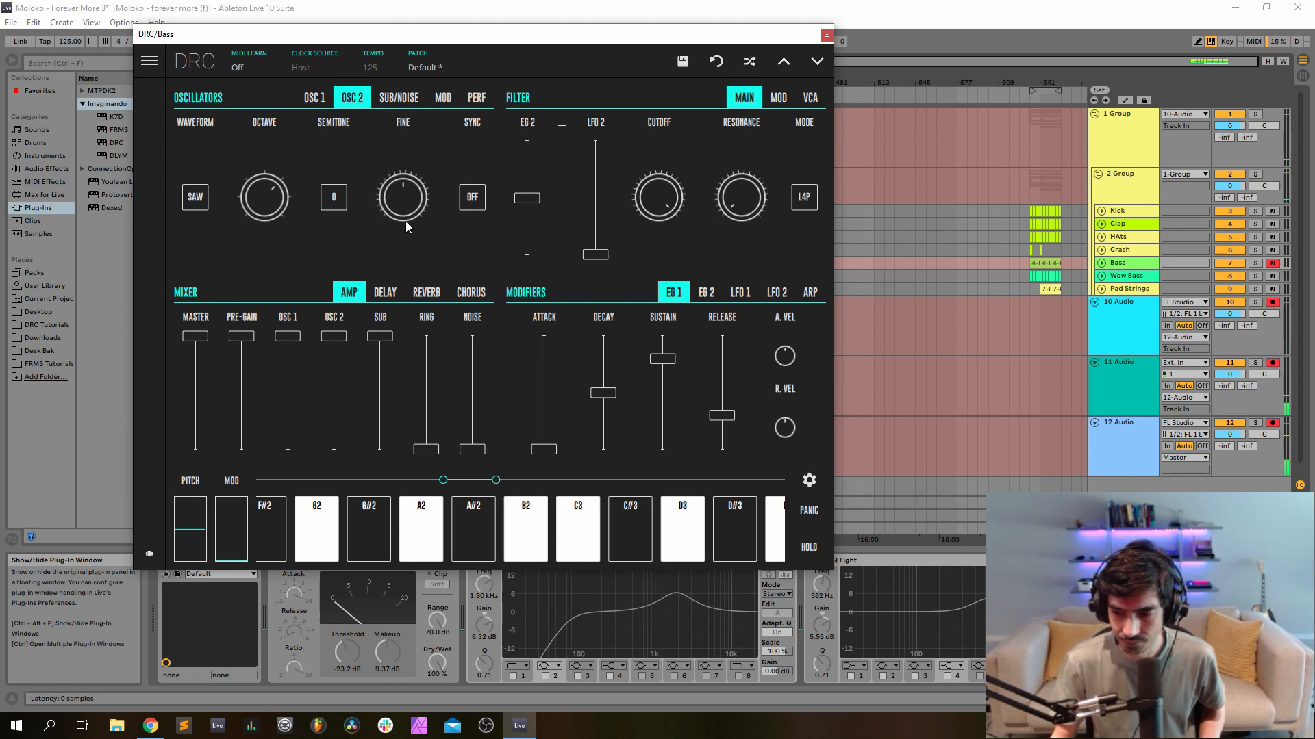
drag(405, 220, 511, 179)
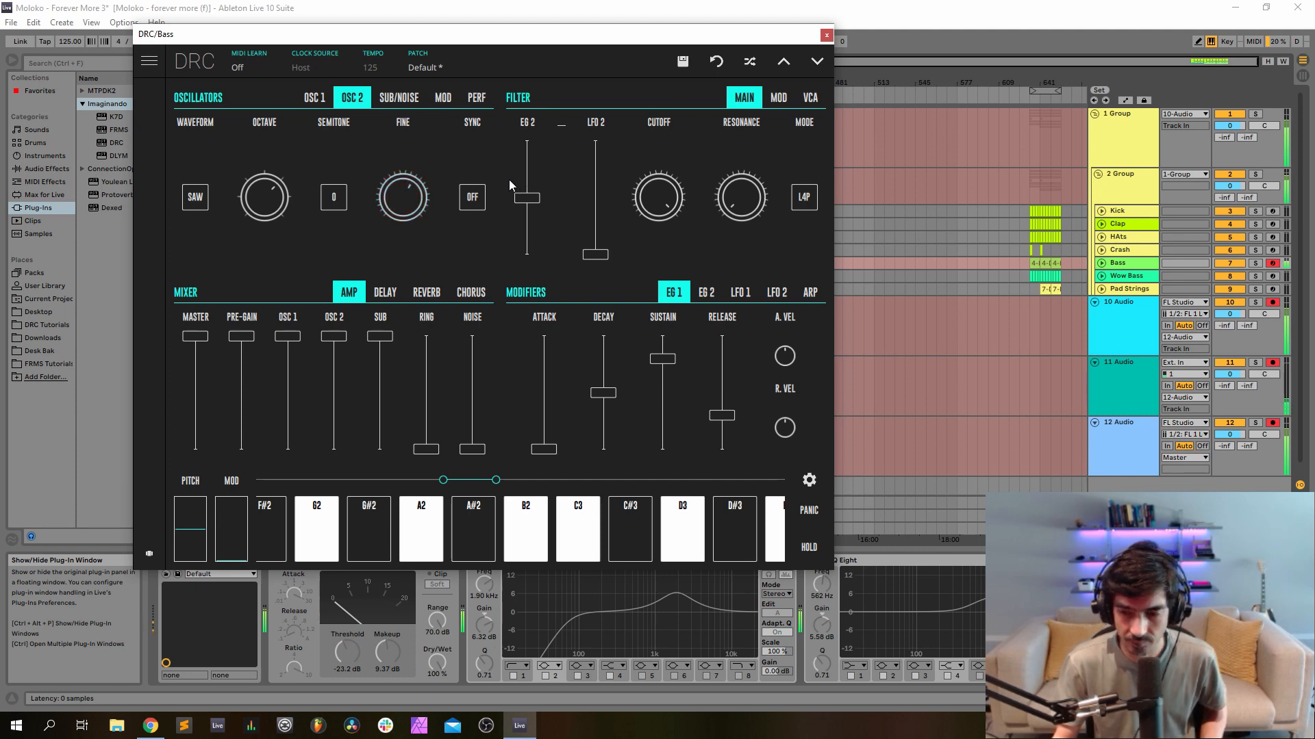
click(466, 100)
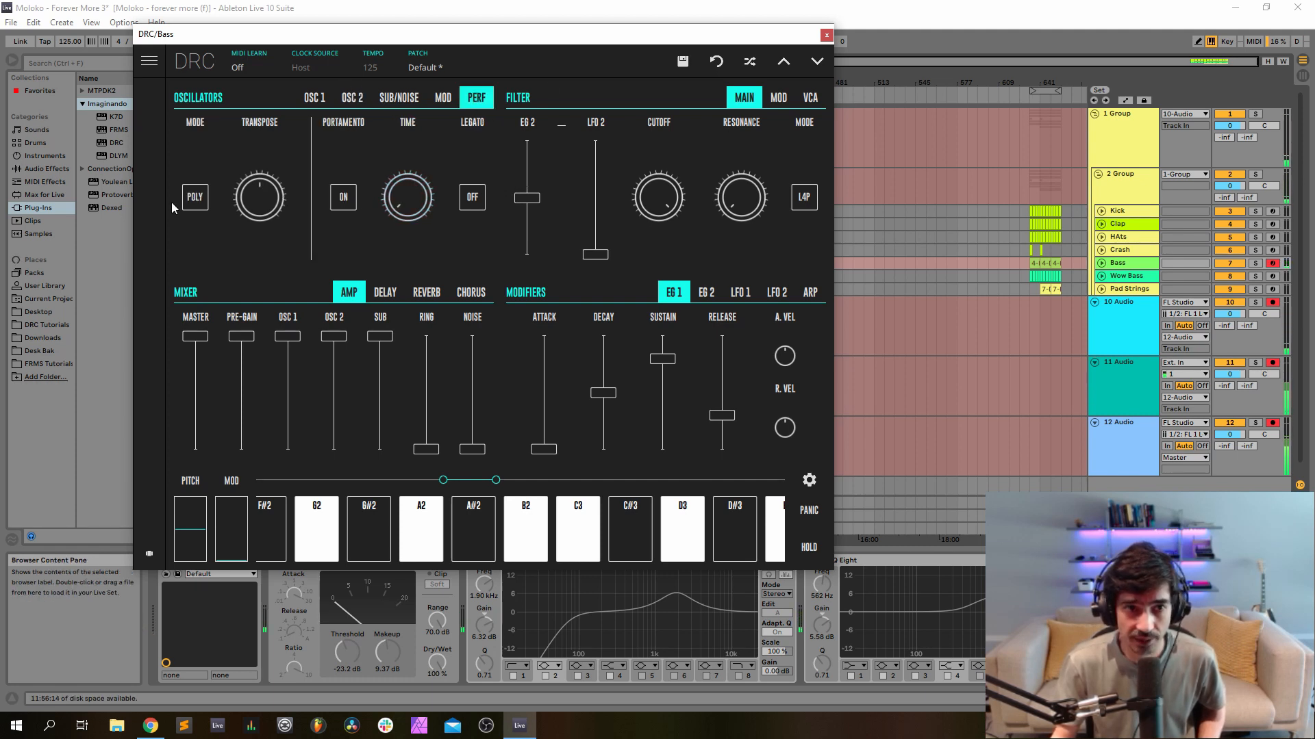
click(196, 199)
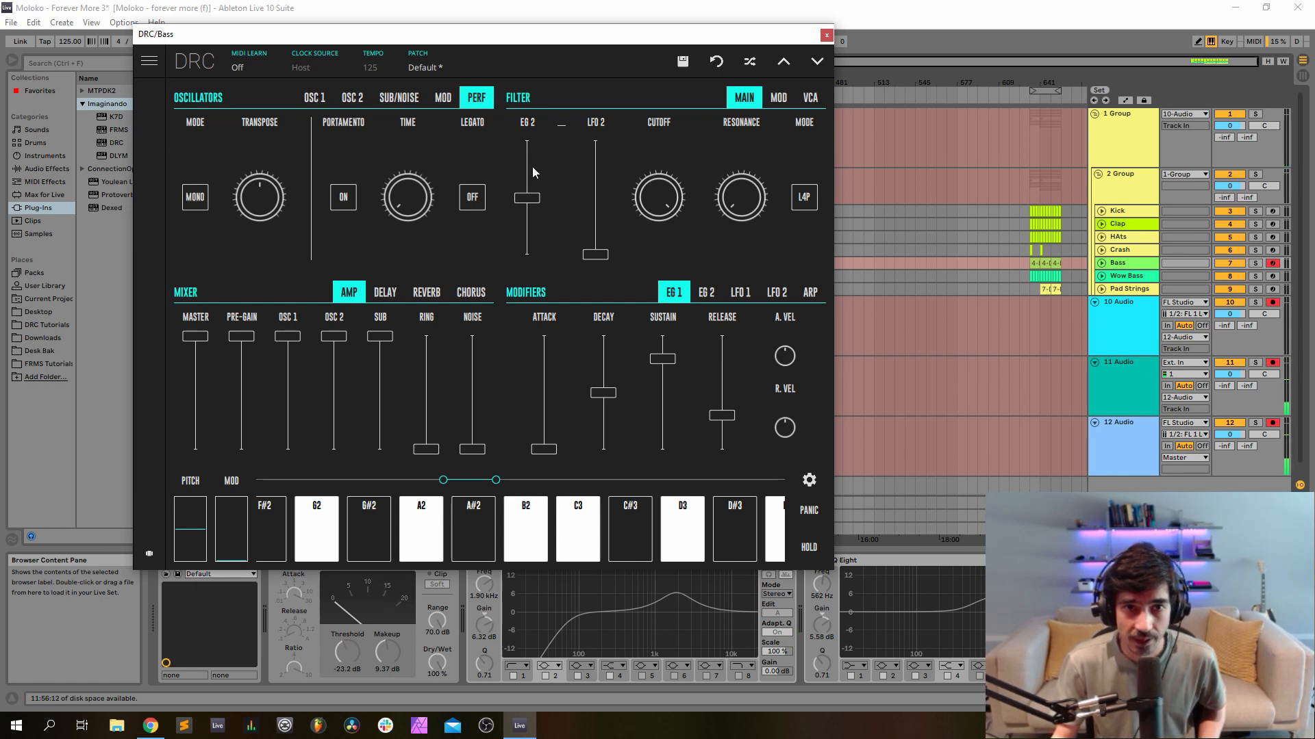
Change the filter mode to L2P and check the EG 2 and EG 1 envelope settings.
click(314, 100)
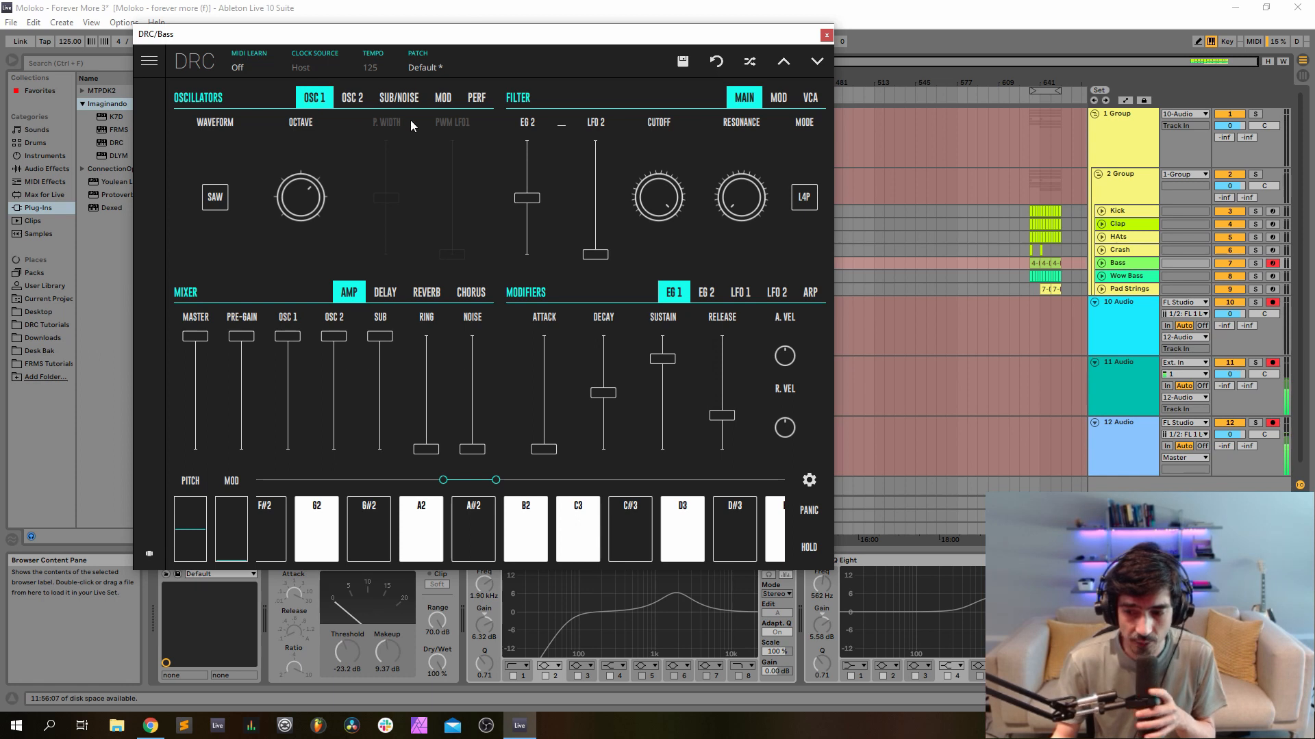
click(806, 198)
click(803, 177)
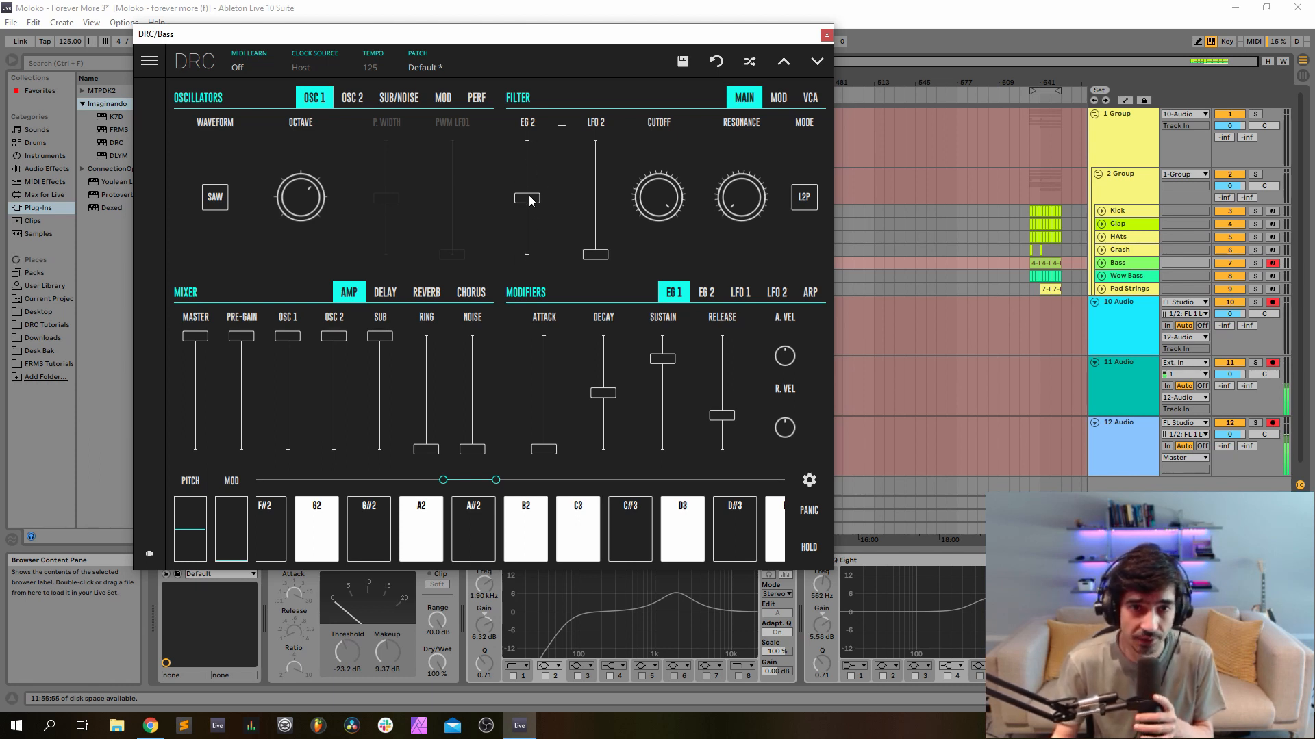
click(706, 295)
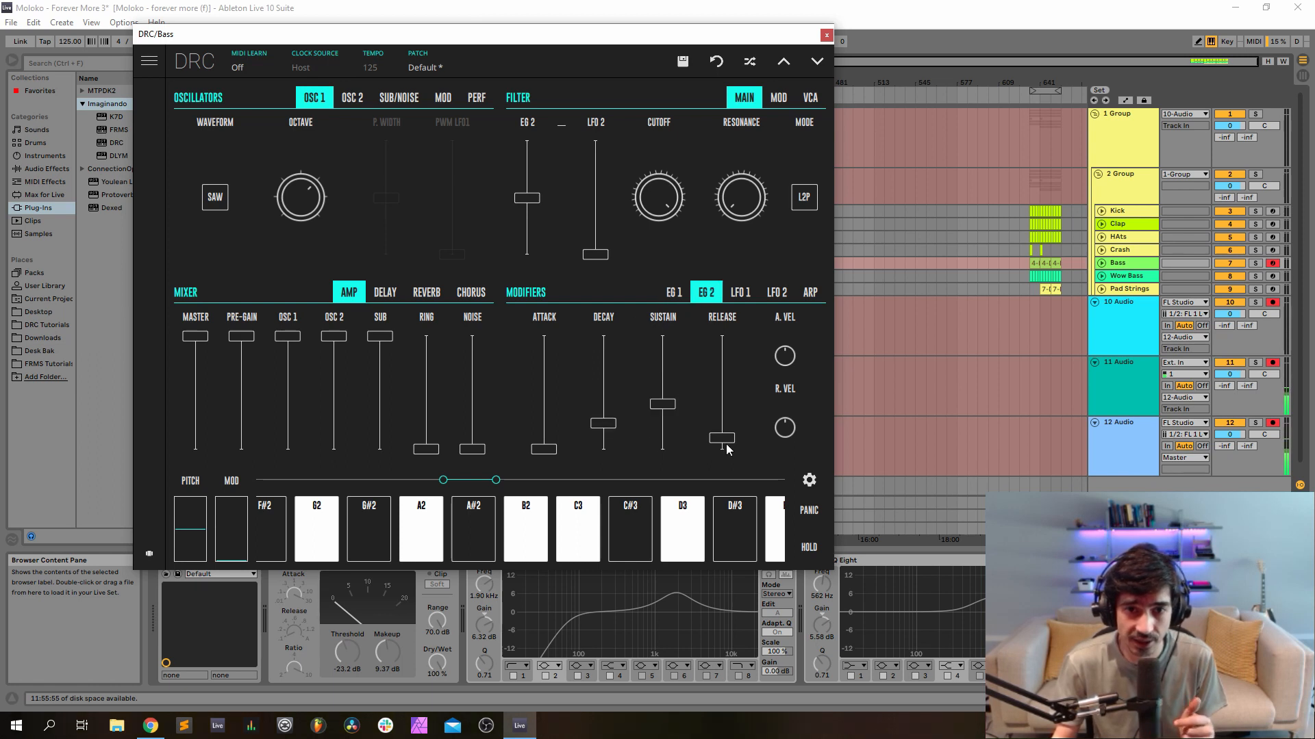
click(671, 298)
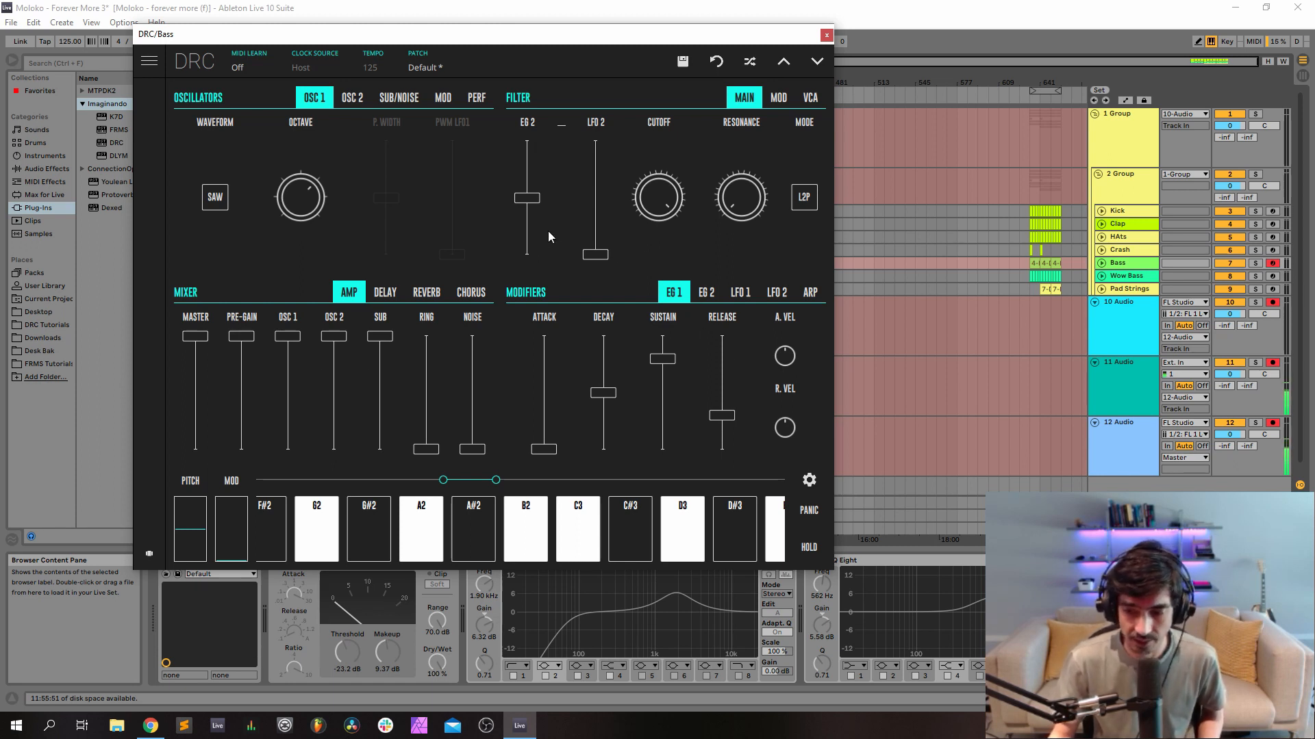
Raise the filter's EG 2 amount well above centre and lower the cutoff to the low part of its range.
drag(526, 198, 606, 163)
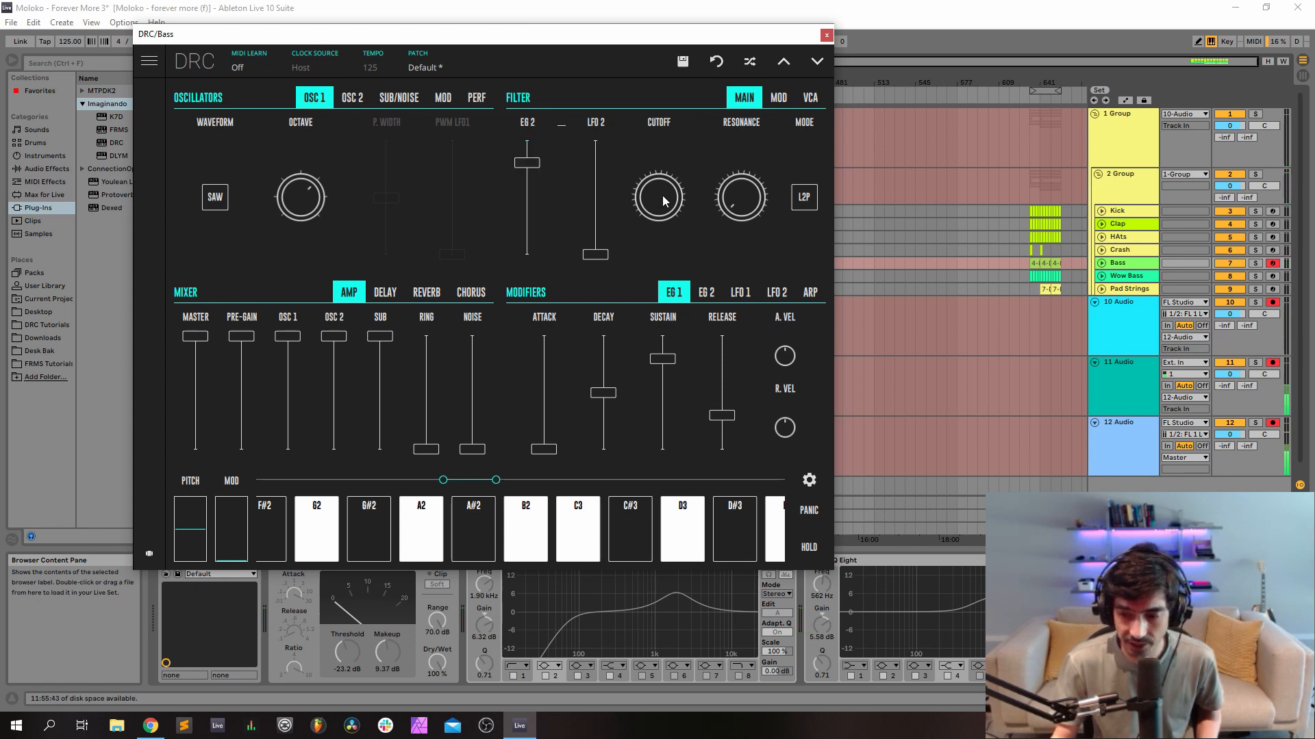
drag(660, 195, 647, 448)
drag(656, 504, 700, 482)
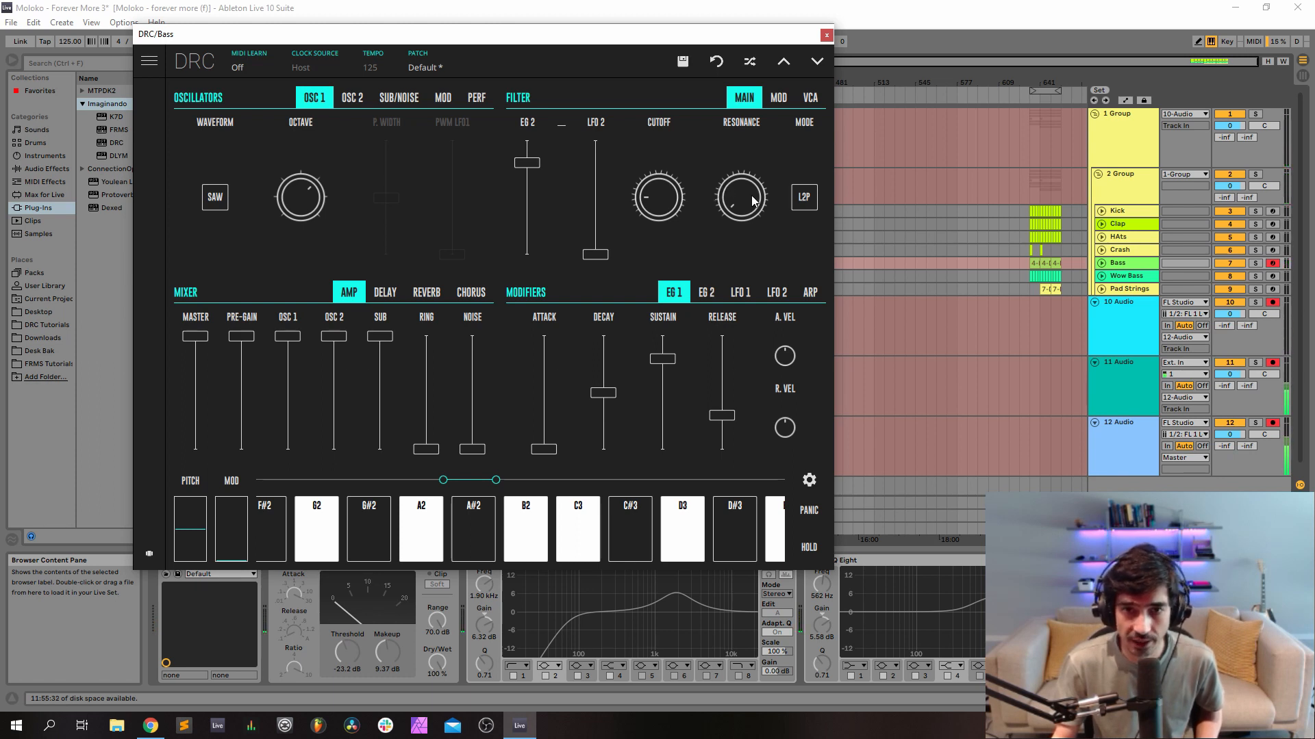
Raise the filter resonance slightly and increase its keyboard tracking amount to about halfway above centre.
drag(750, 195, 888, 146)
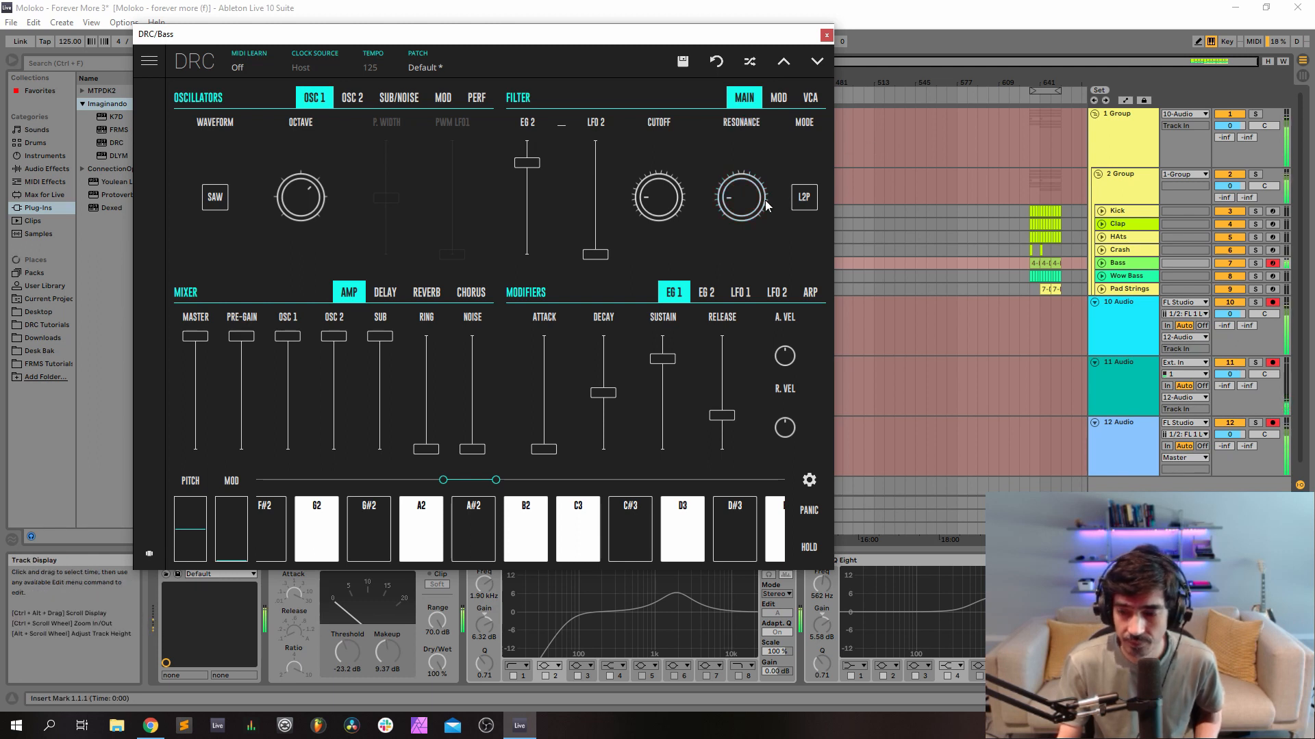
click(775, 102)
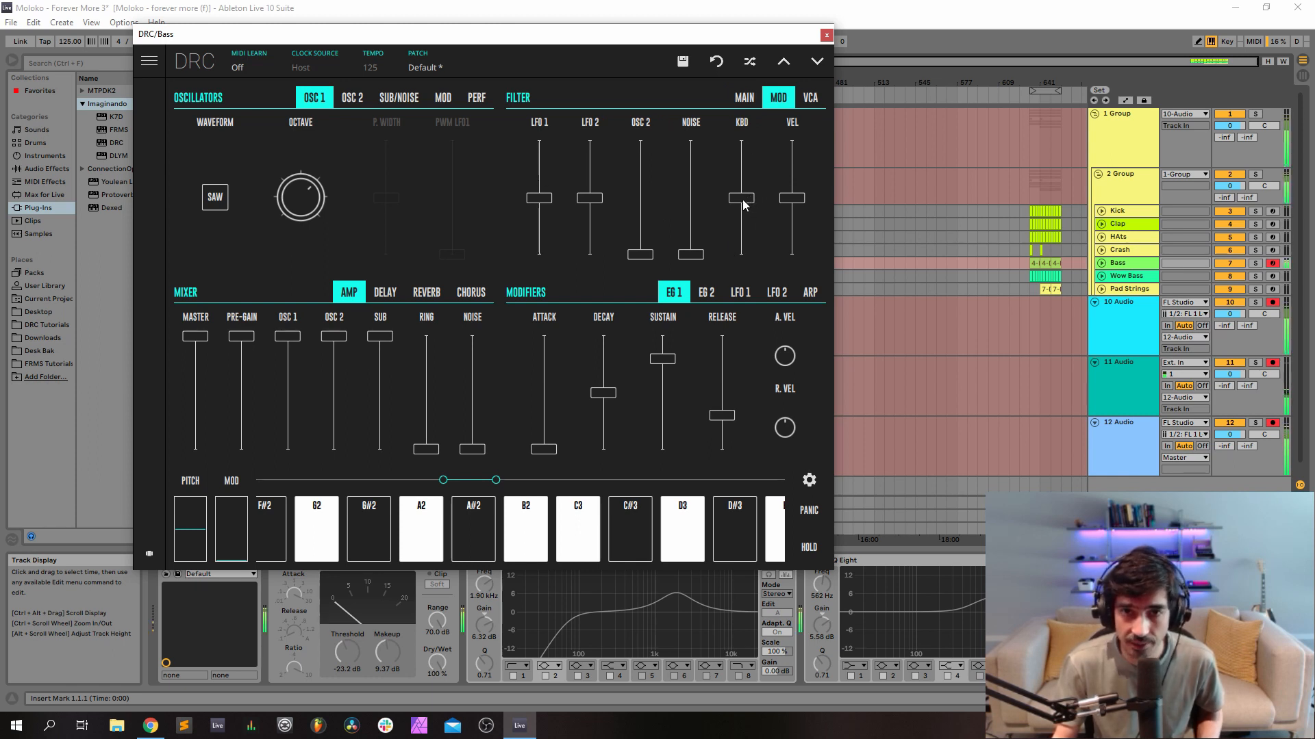
drag(744, 200, 803, 178)
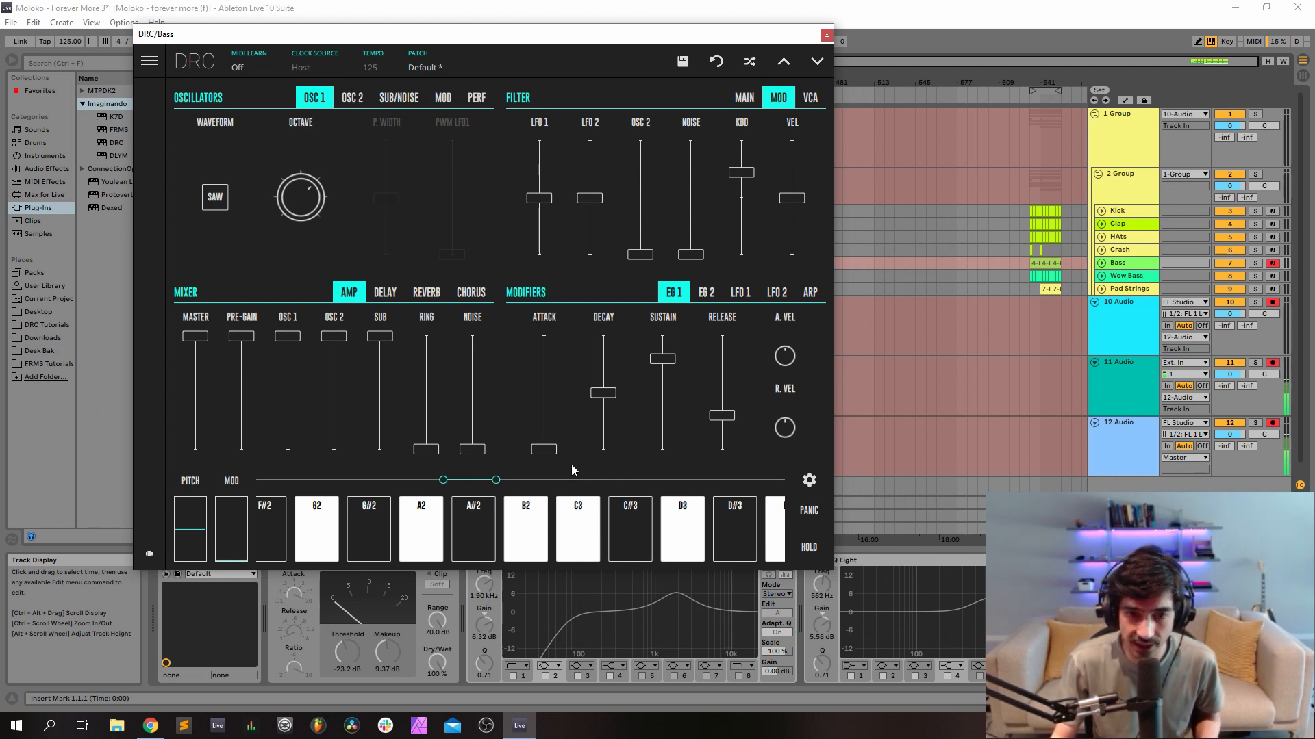
Shape EG 1 with a short attack, a slightly shorter decay, zero sustain and a marginally shorter release.
mouse_move(551, 454)
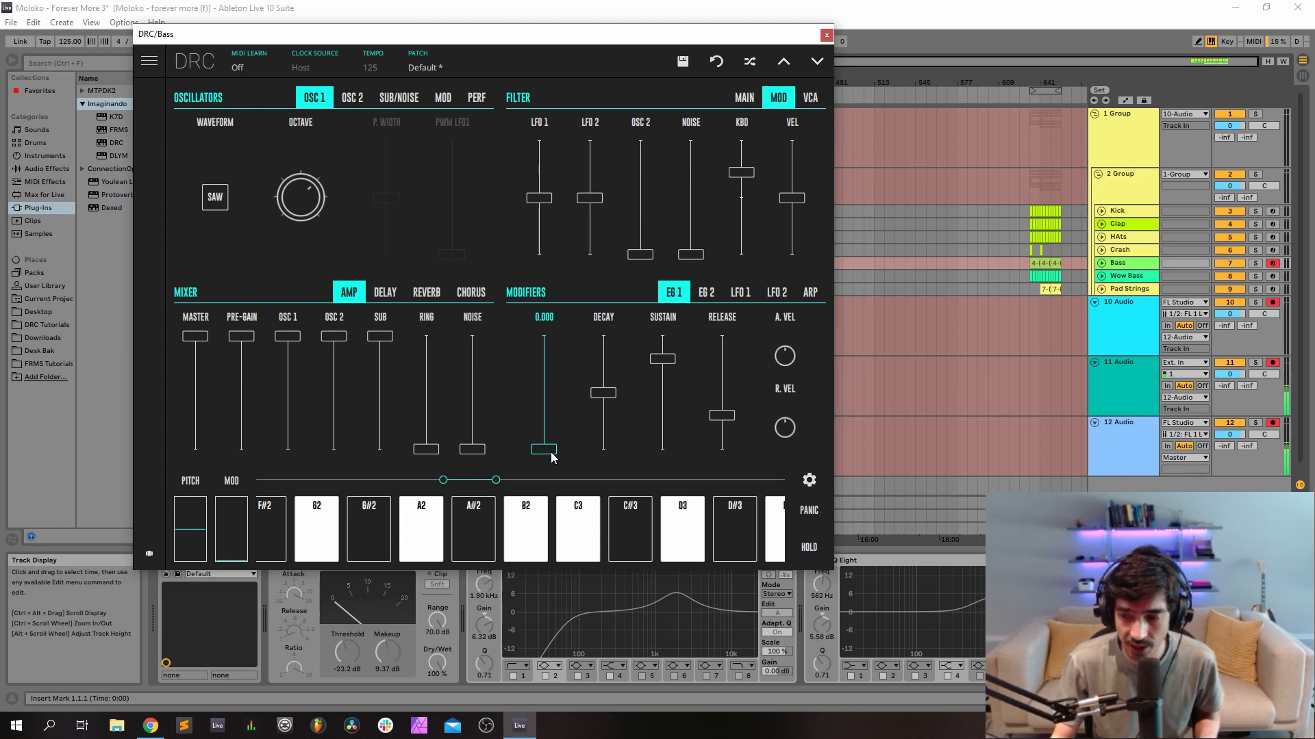
drag(551, 454, 585, 438)
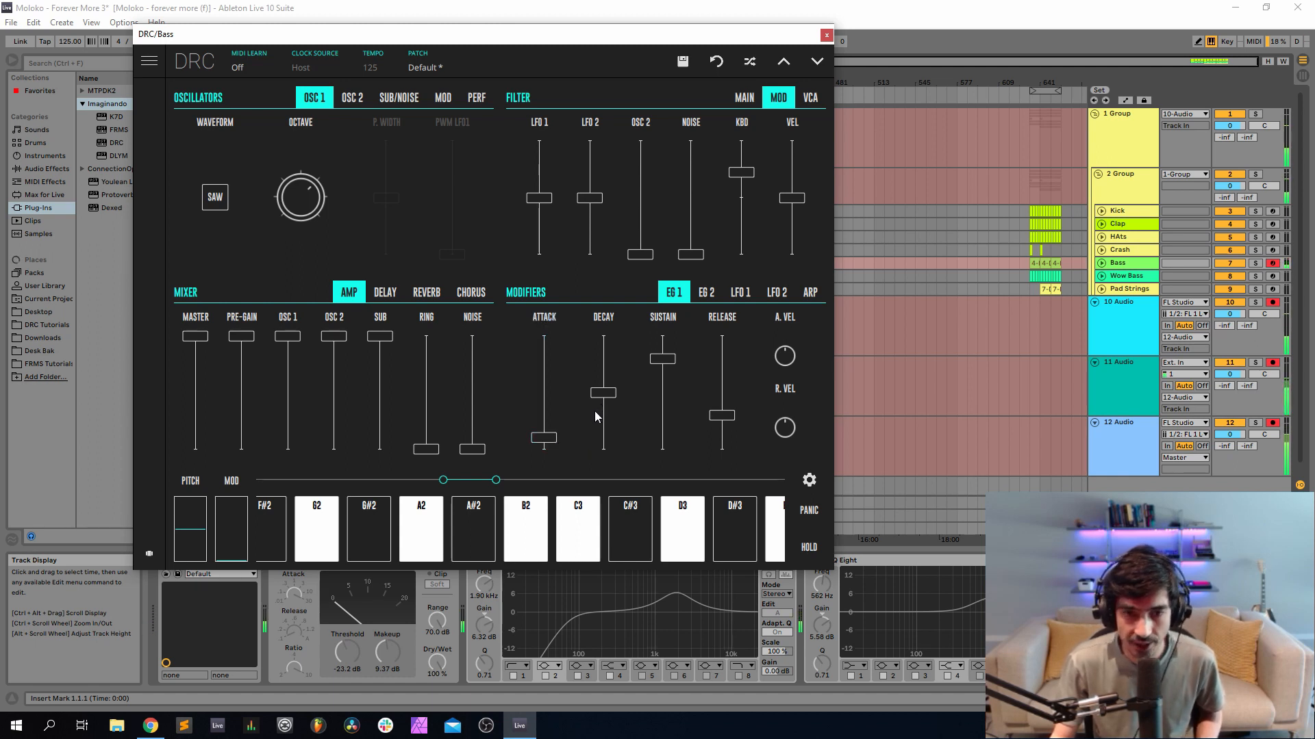
drag(594, 411, 659, 676)
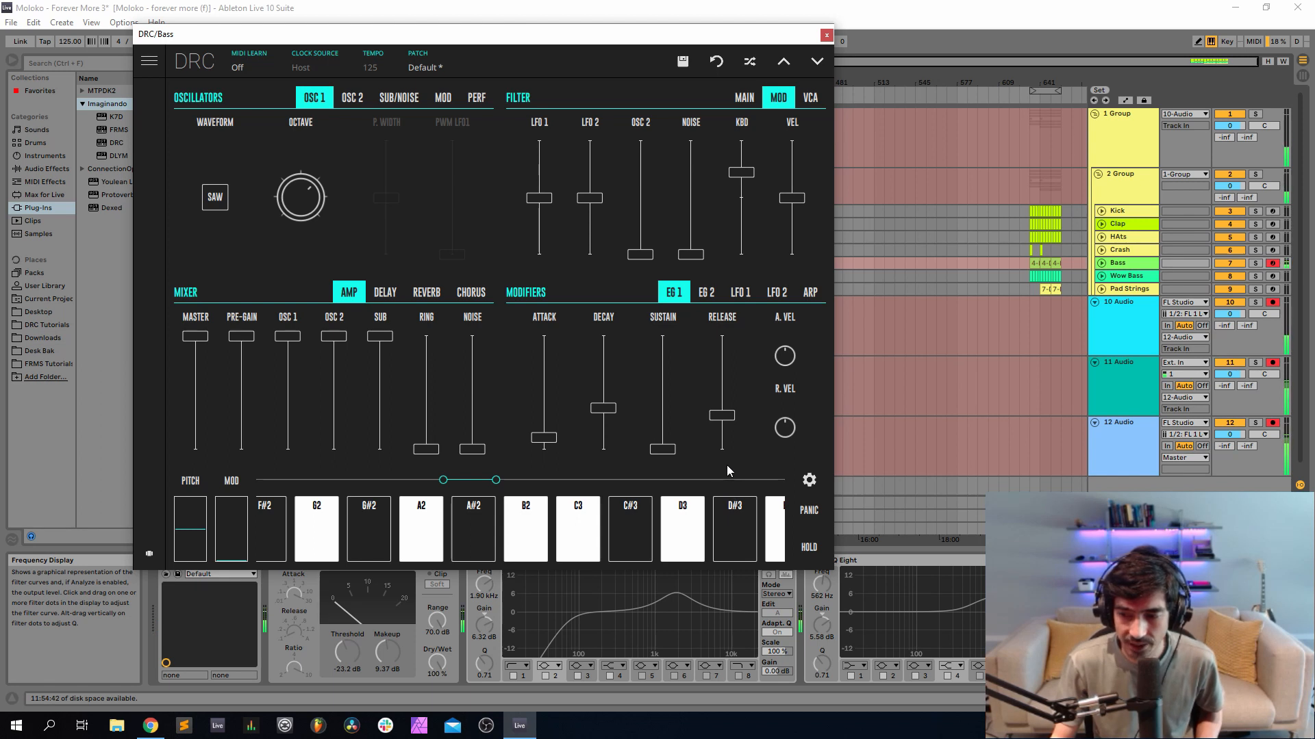
drag(725, 415, 749, 419)
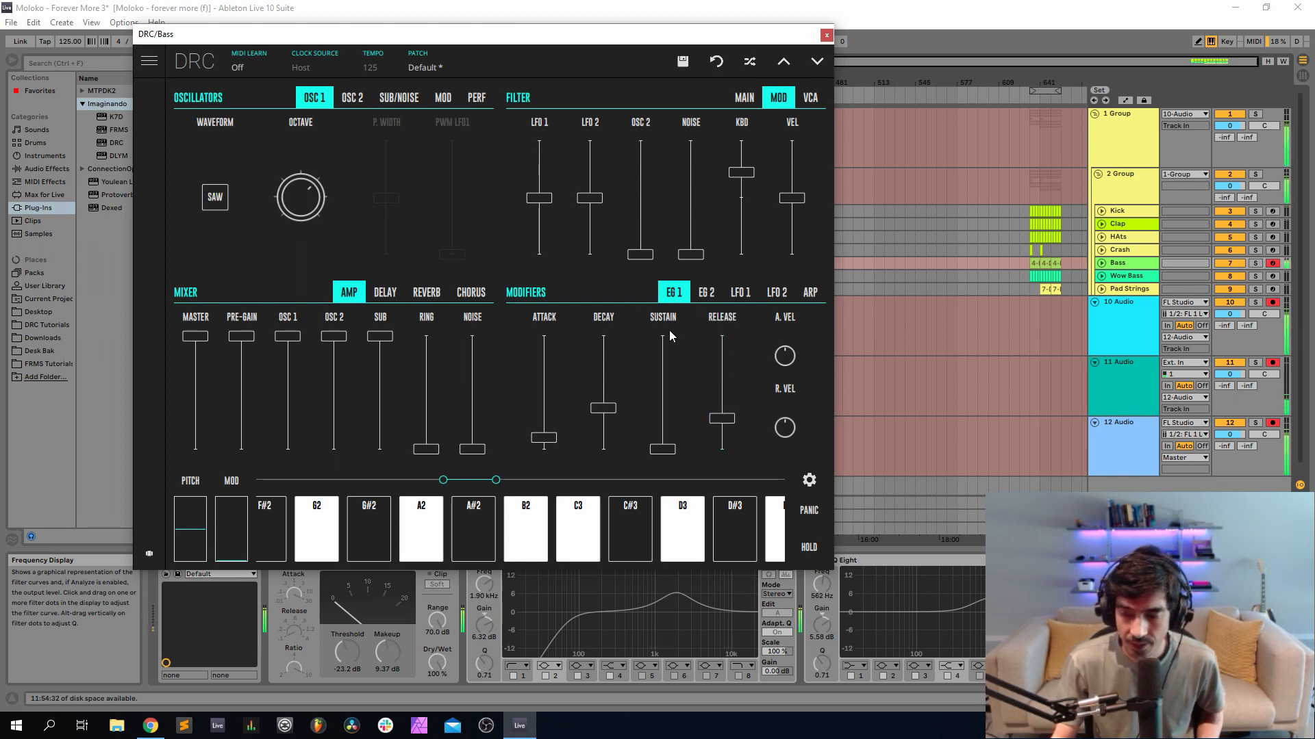
Shape EG 2 with an attack of about 0.011, a slightly shorter decay, a lower sustain and a slightly longer release.
click(706, 292)
drag(547, 454, 556, 453)
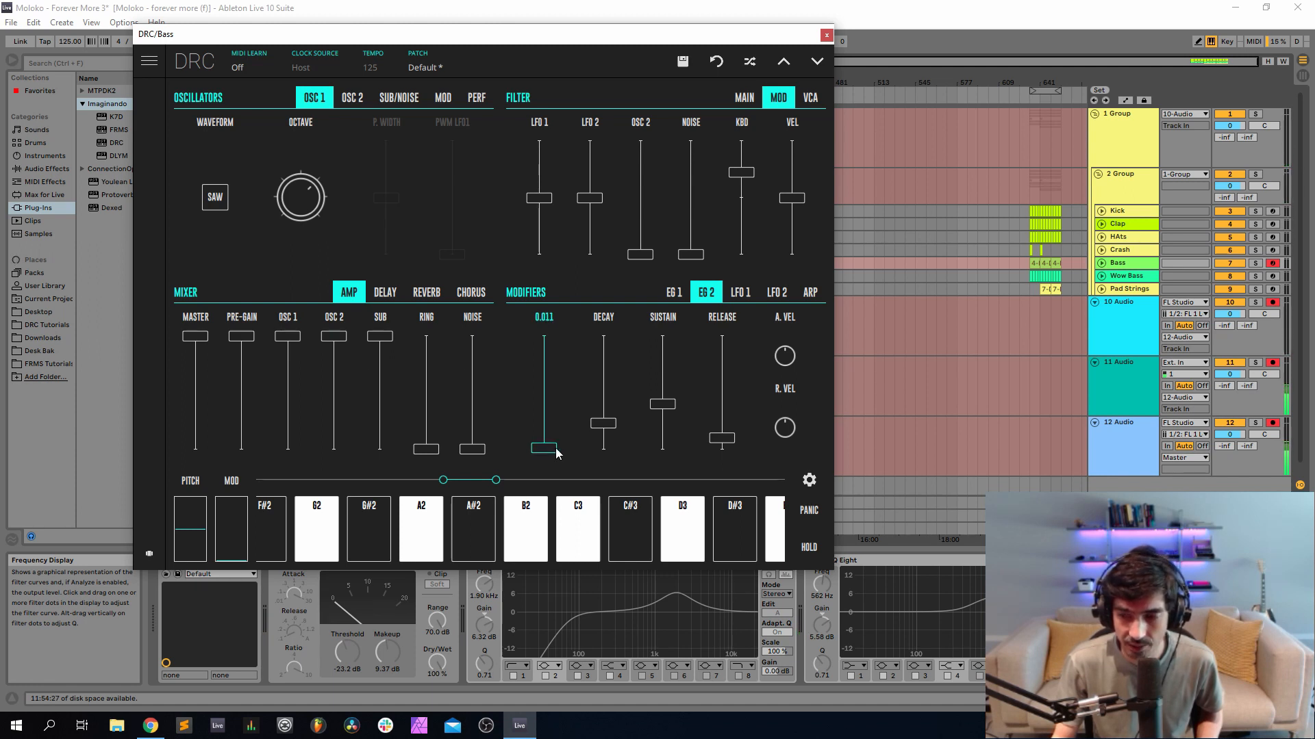
drag(556, 449, 556, 449)
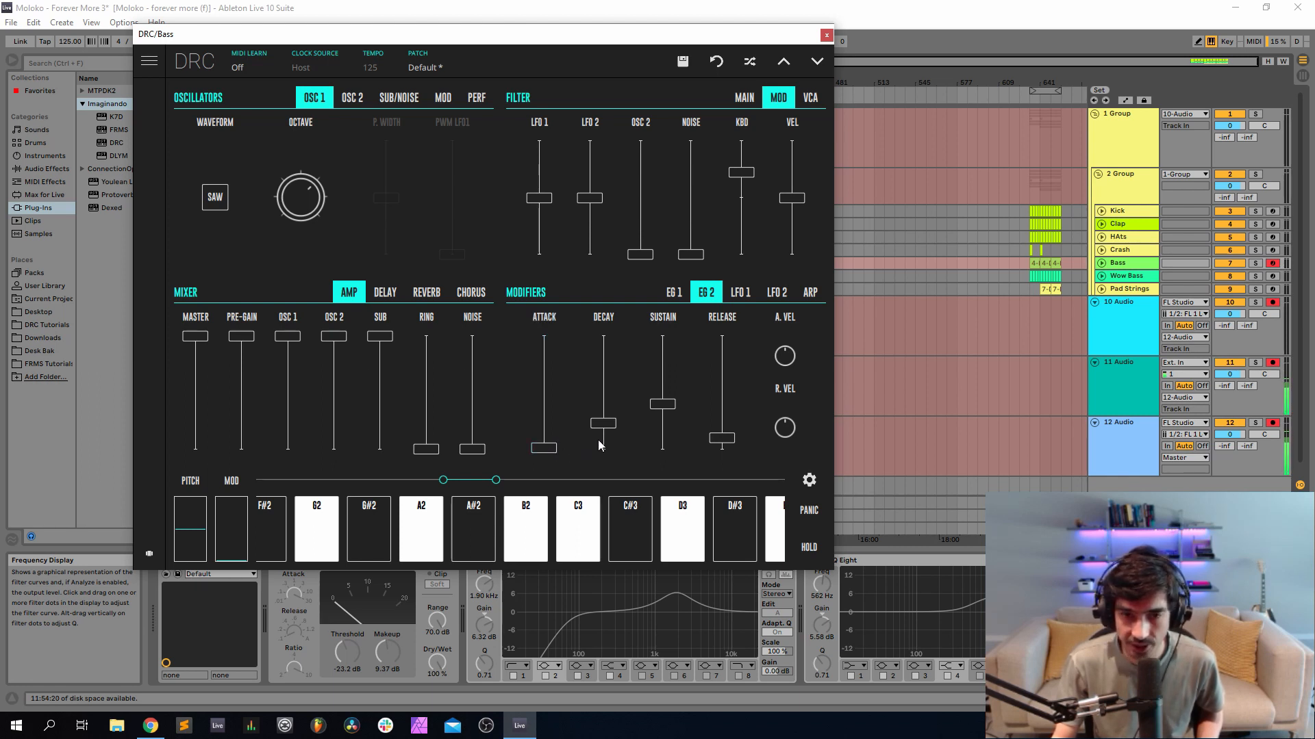
drag(601, 423, 618, 427)
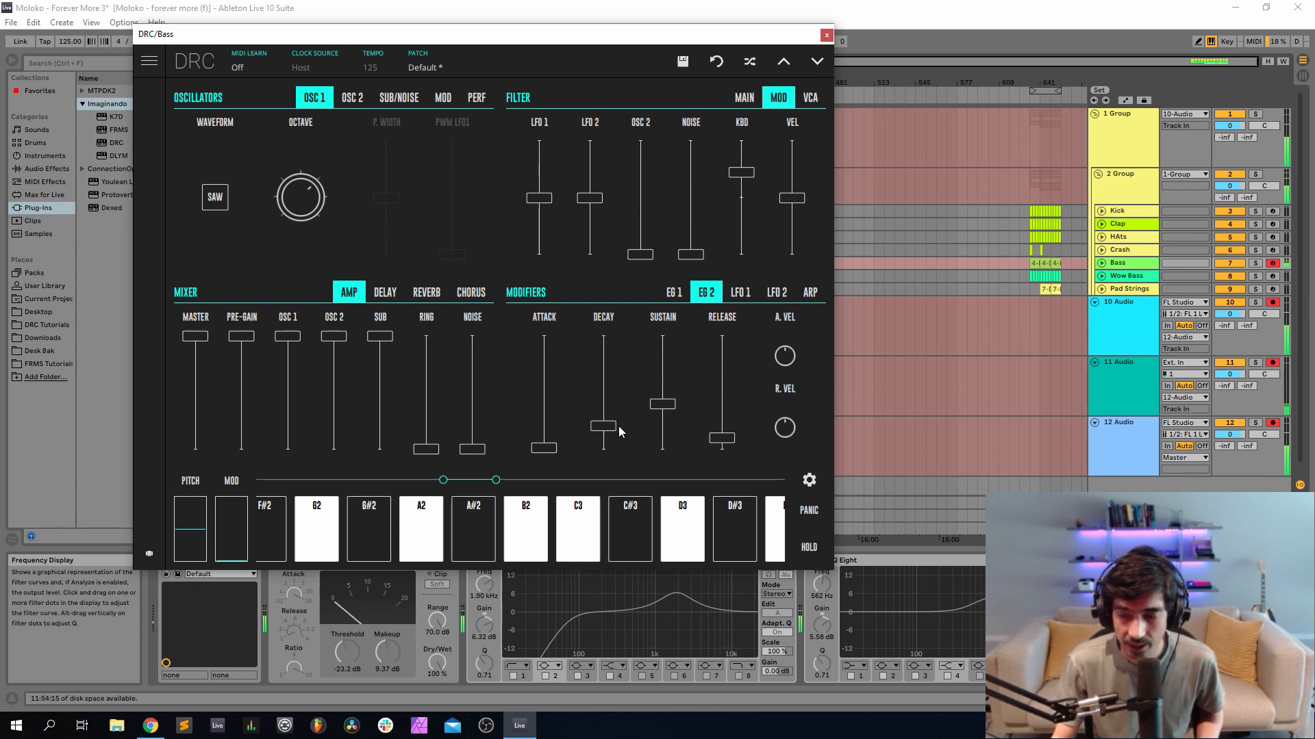
drag(660, 409, 656, 426)
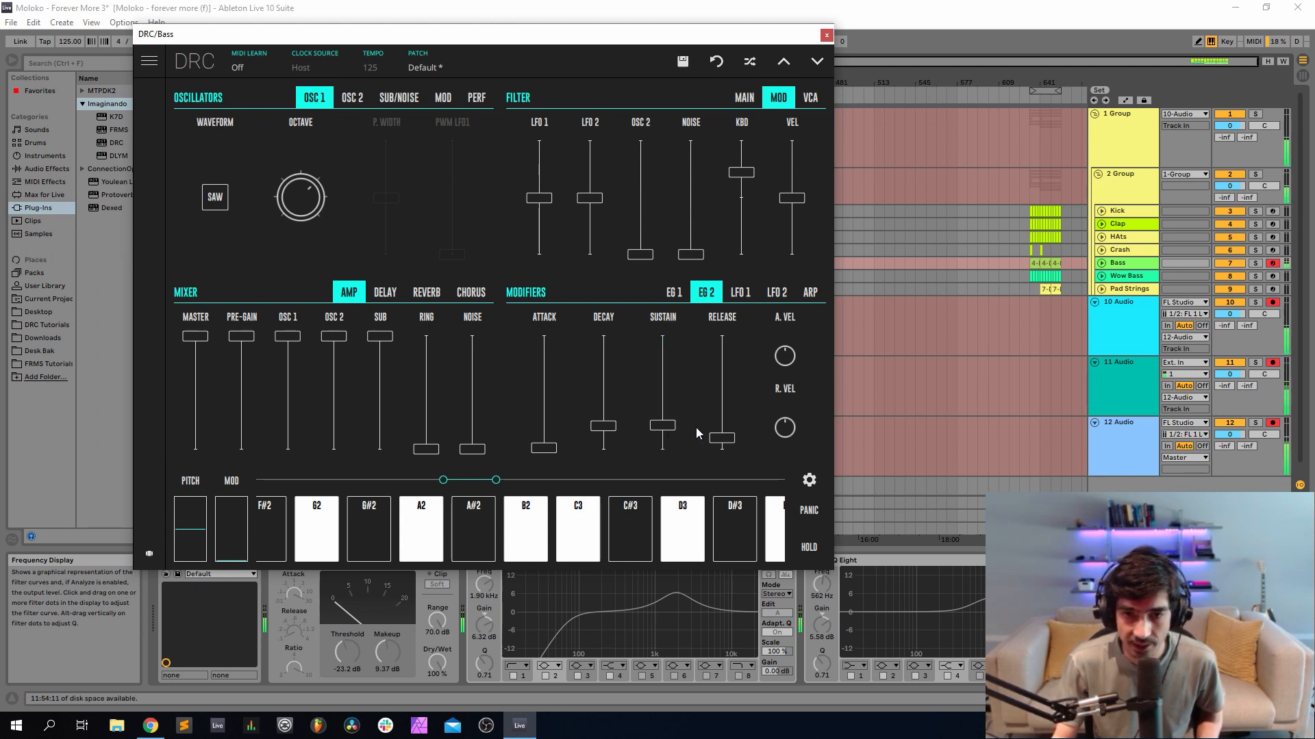
drag(722, 438, 723, 425)
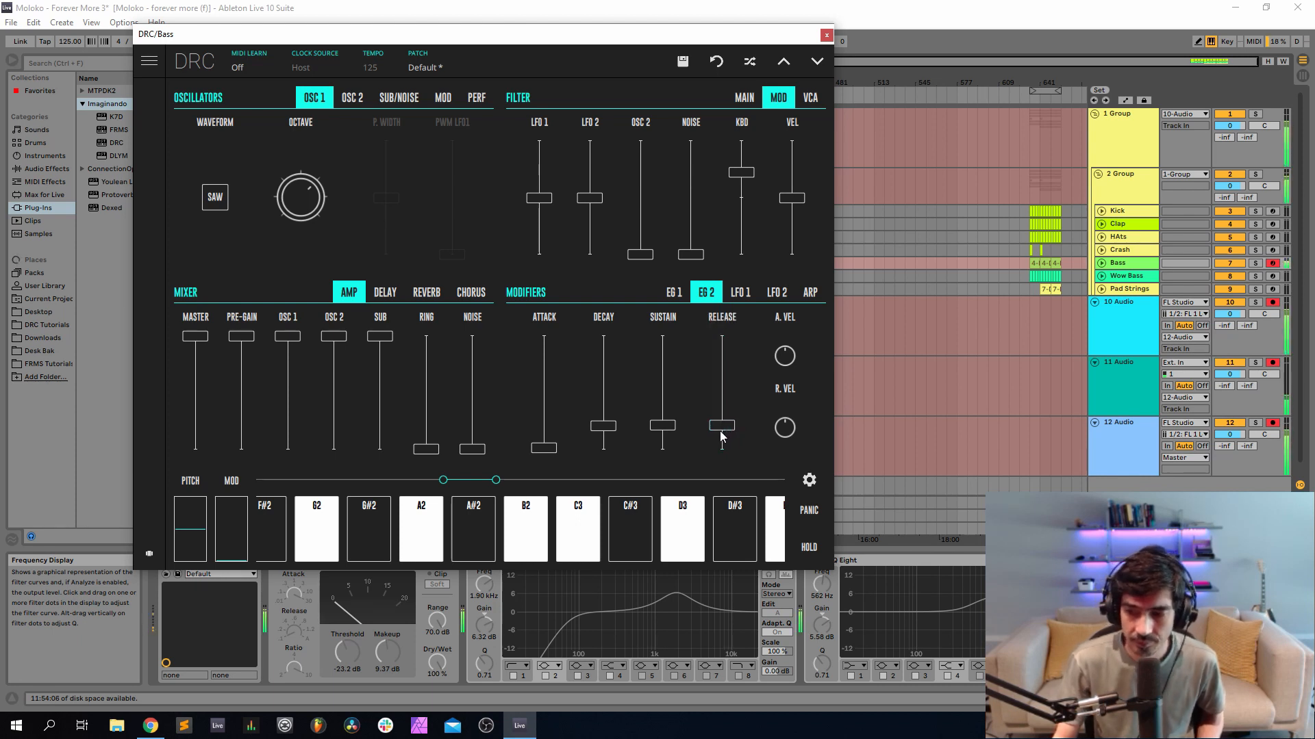
Add a small amount of reverb to the bass and lengthen the reverb decay slightly.
click(428, 293)
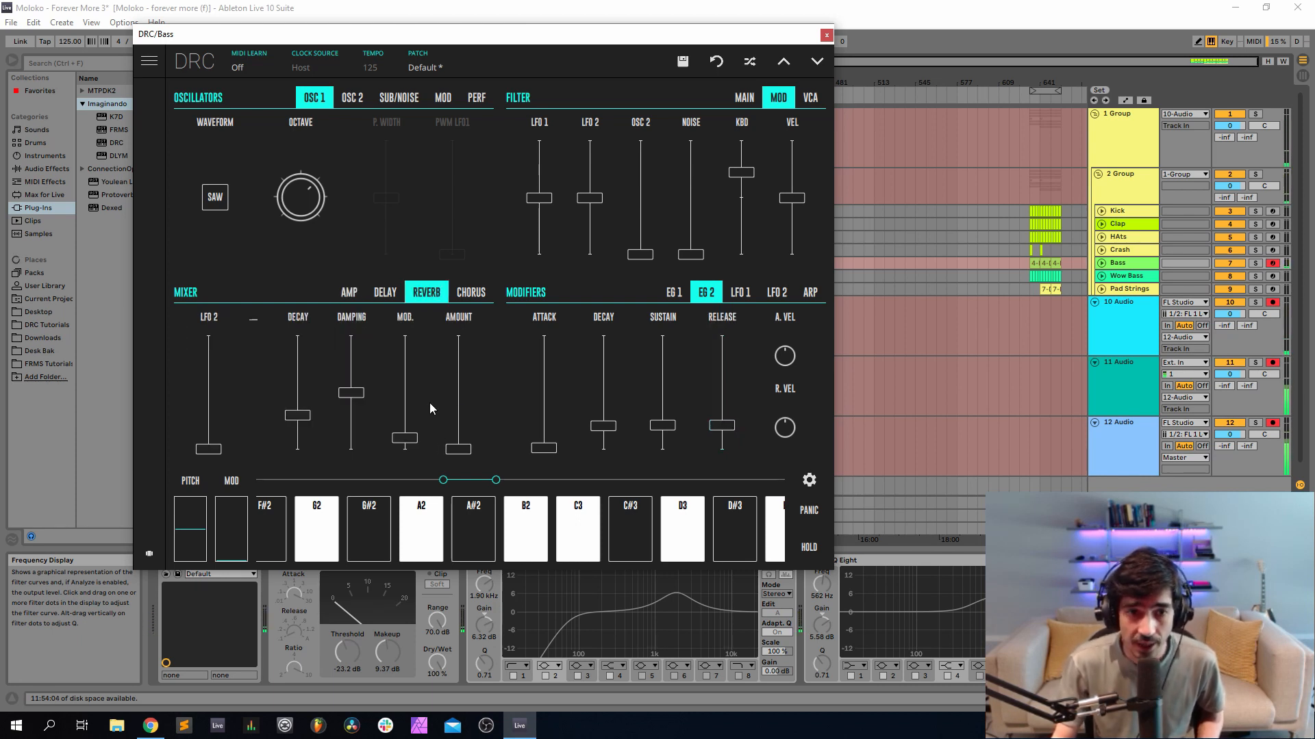
drag(463, 432, 461, 431)
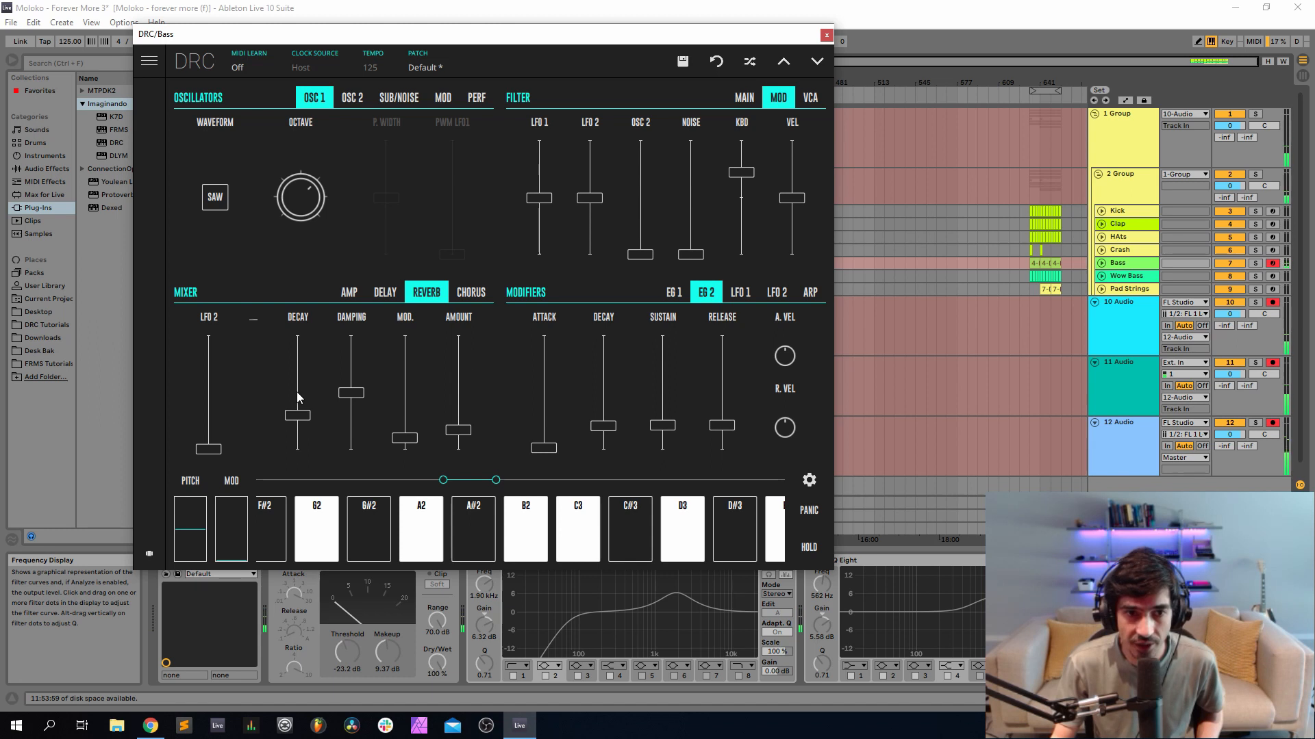
drag(297, 391, 290, 418)
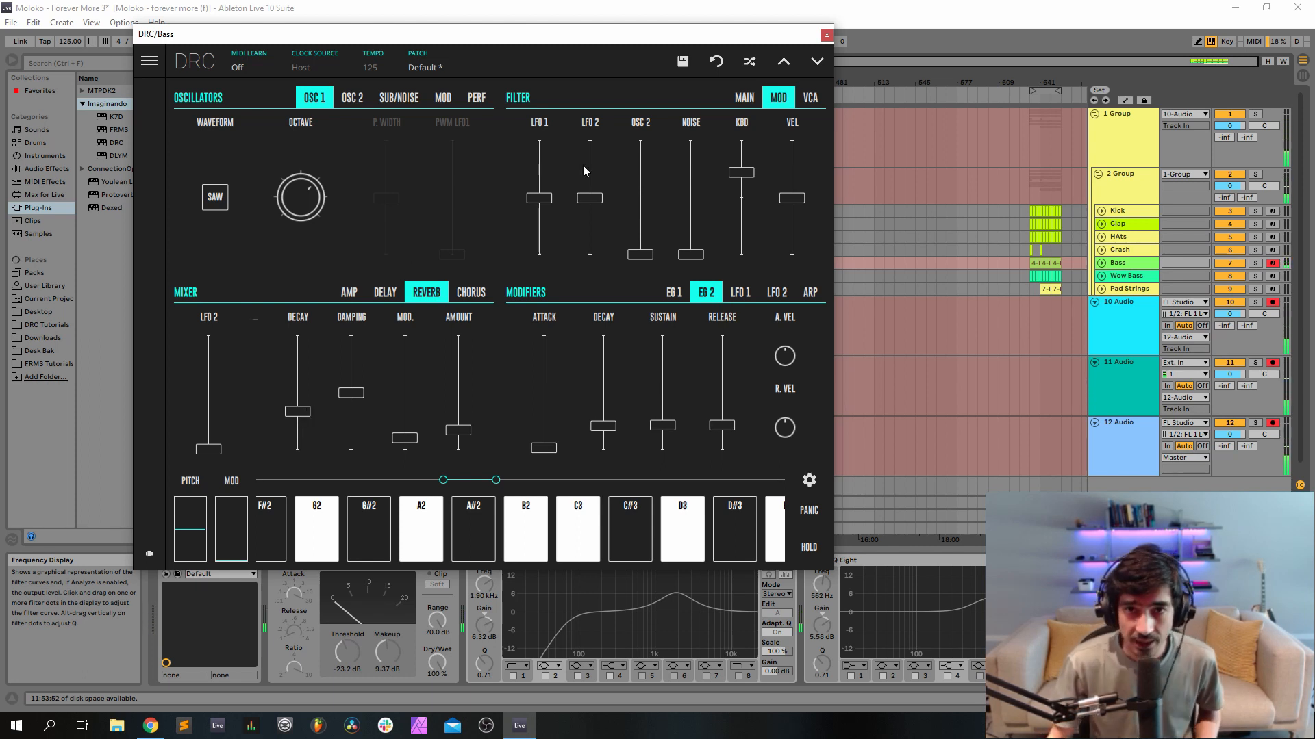
Close the synth window, set band 1 of the first EQ Eight to 62.5 Hz and turn that EQ on.
click(826, 33)
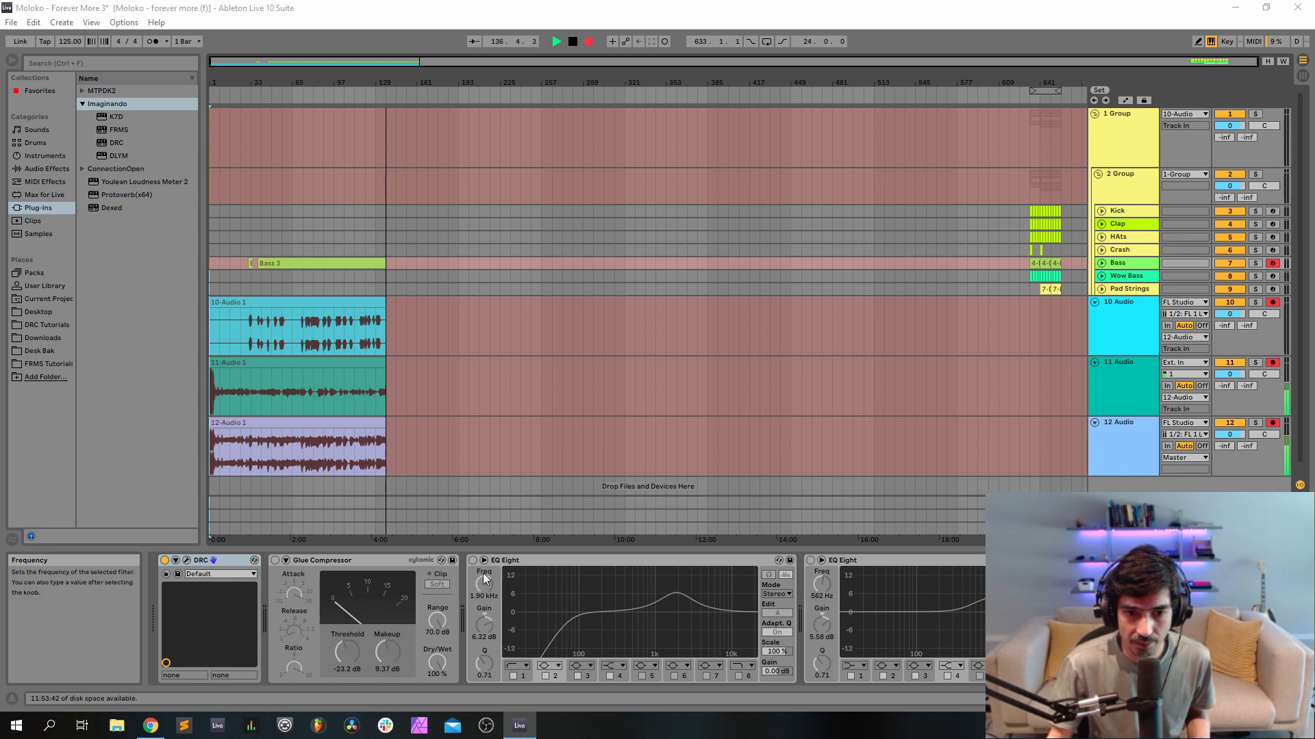
click(524, 677)
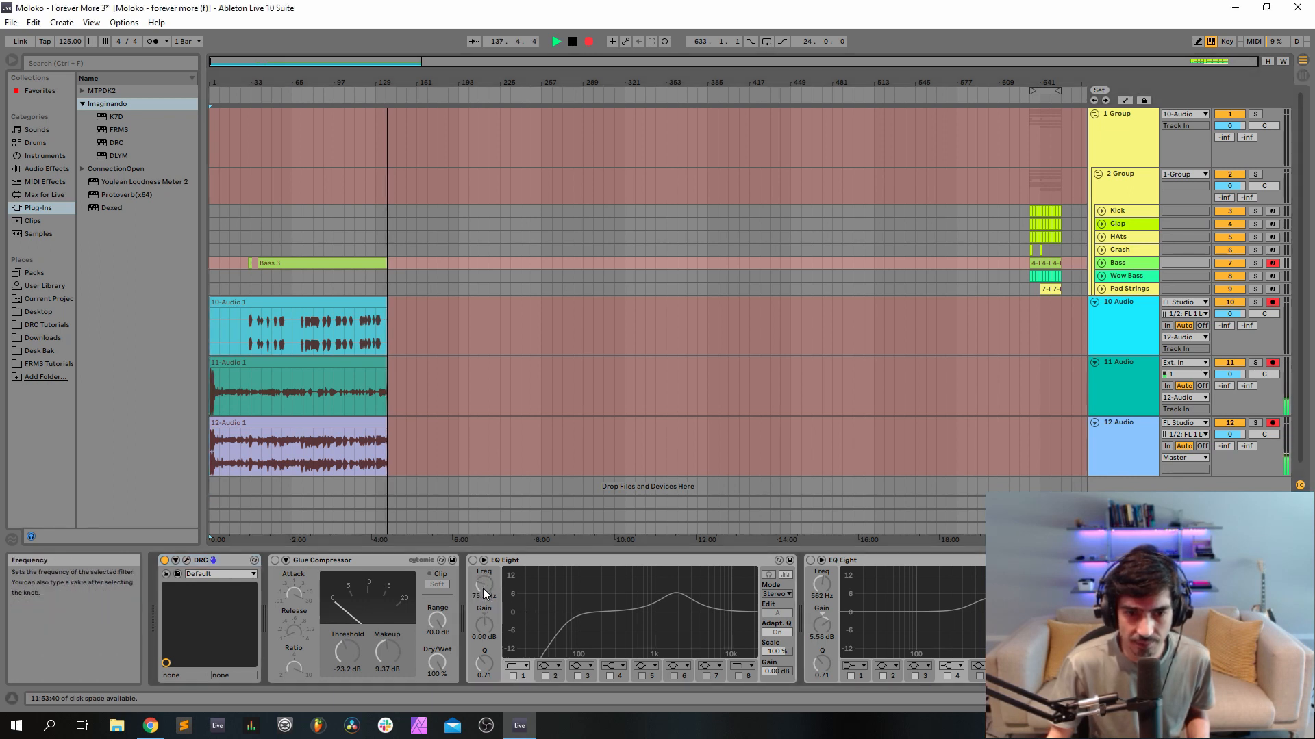
drag(484, 584, 484, 588)
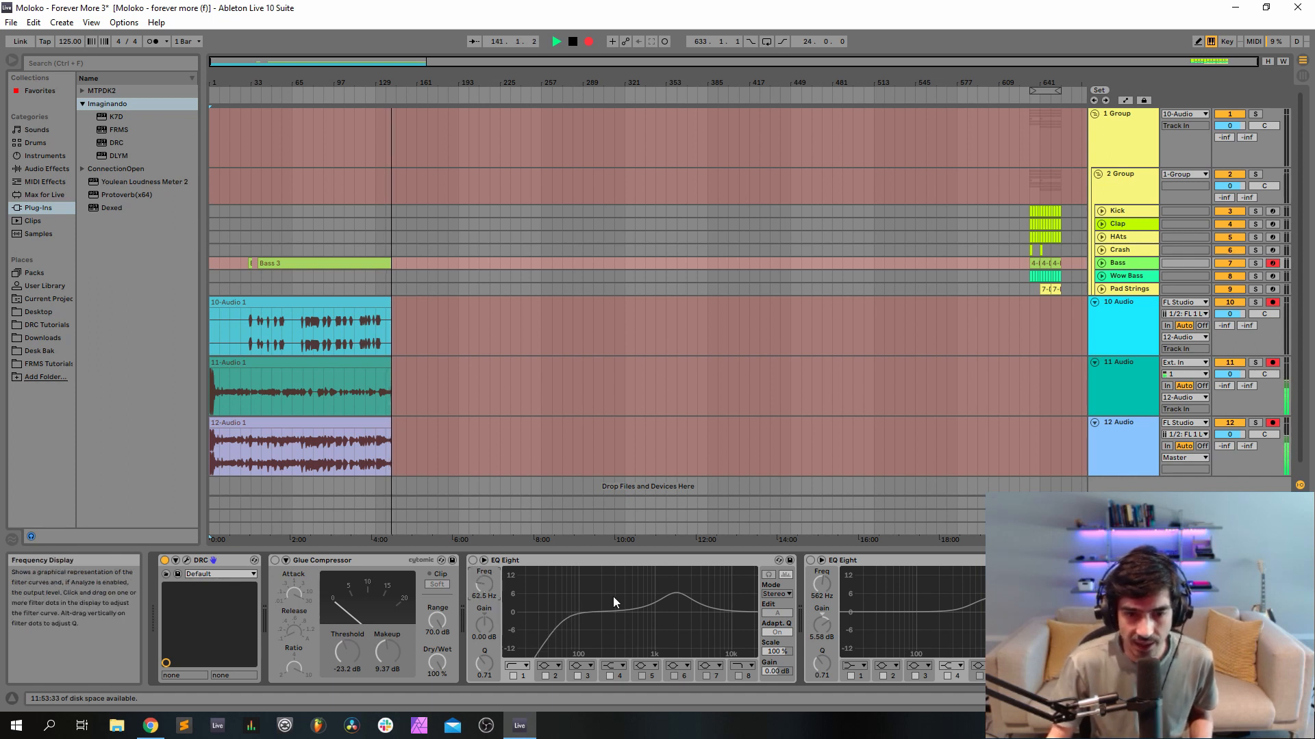
click(472, 560)
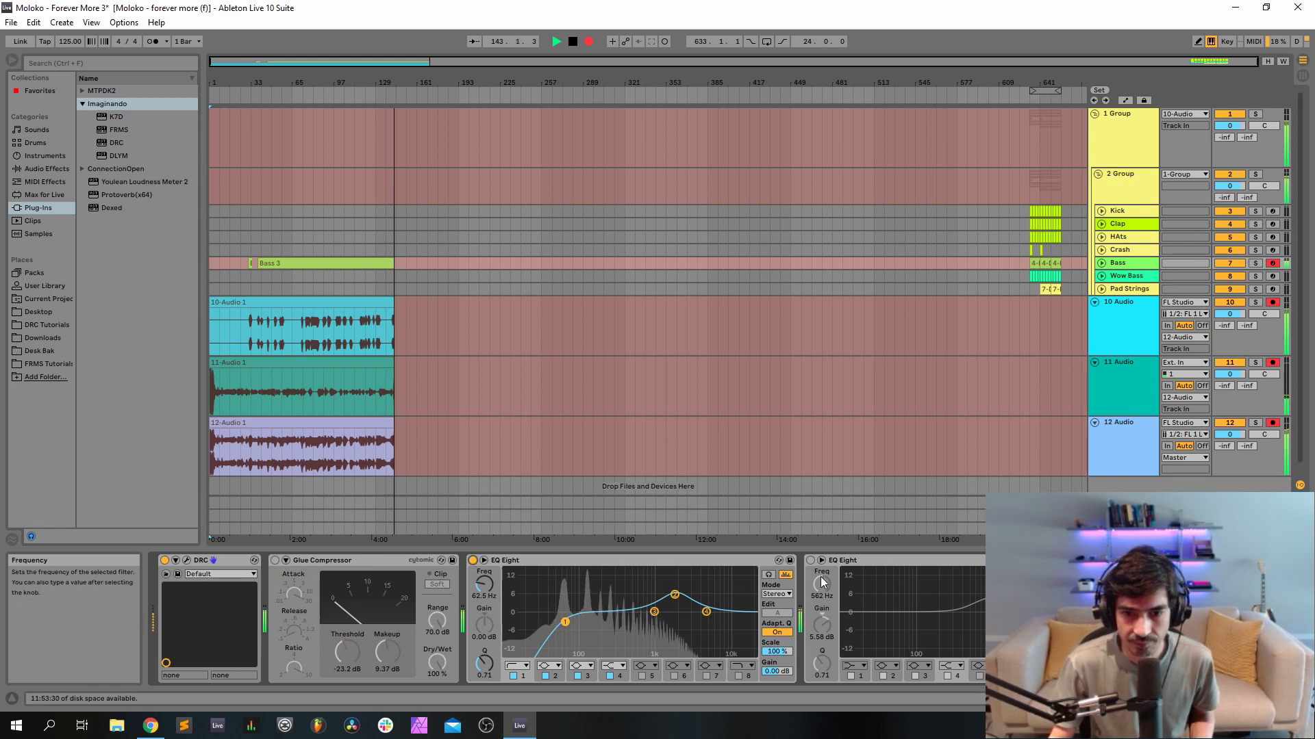
Turn on the second EQ Eight on the bass track, leaving the first EQ Eight unfolded.
double_click(684, 558)
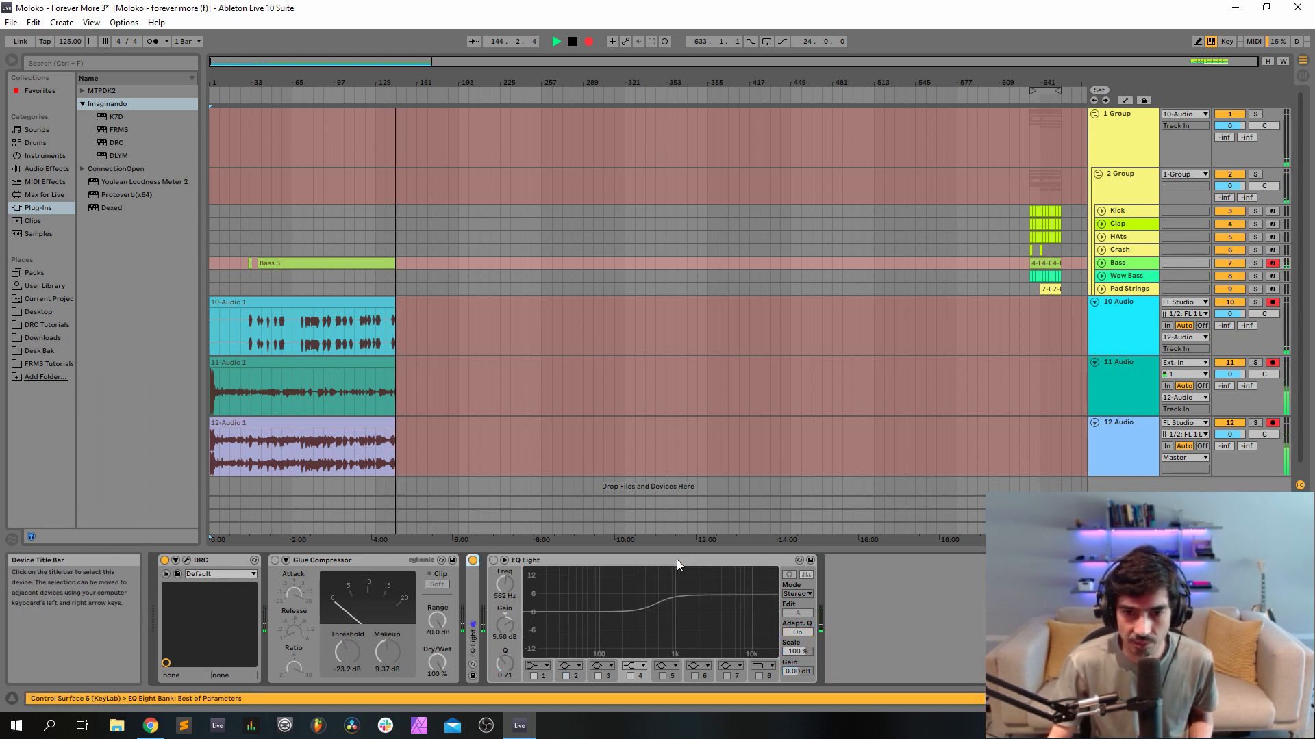
click(491, 567)
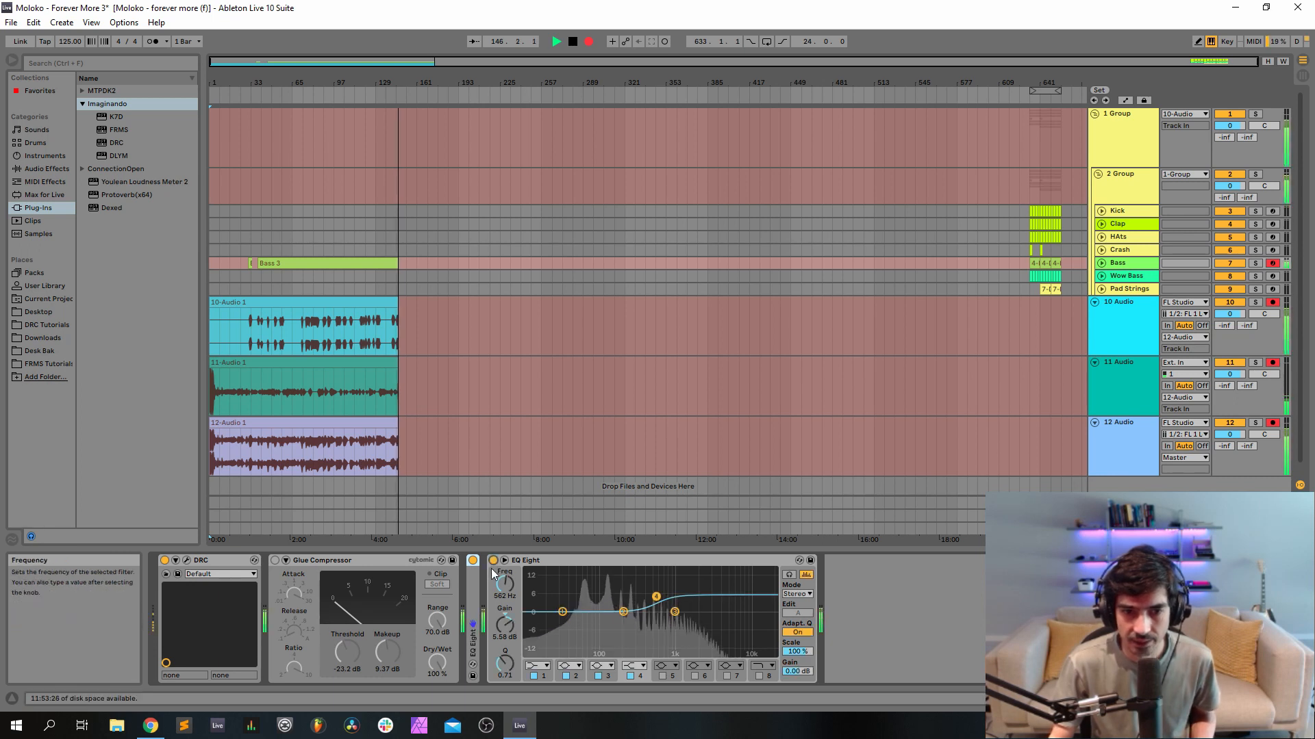
click(545, 558)
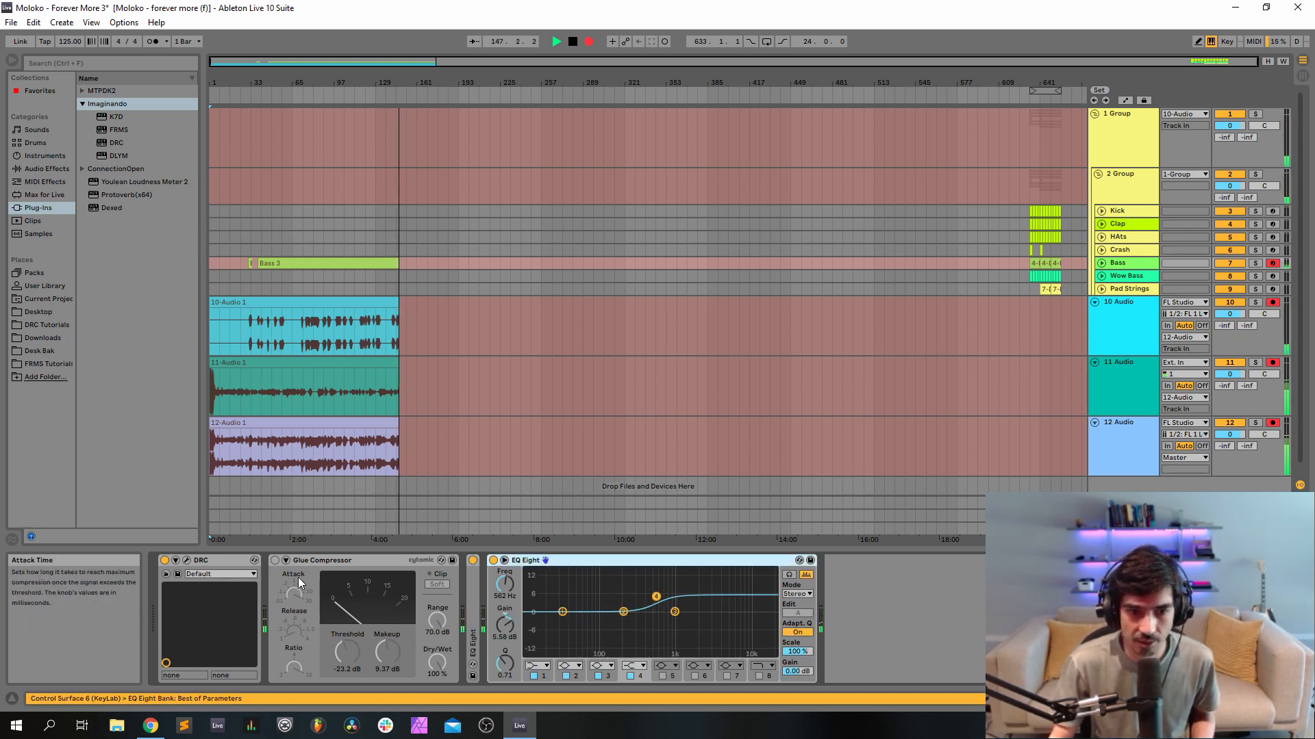
double_click(470, 597)
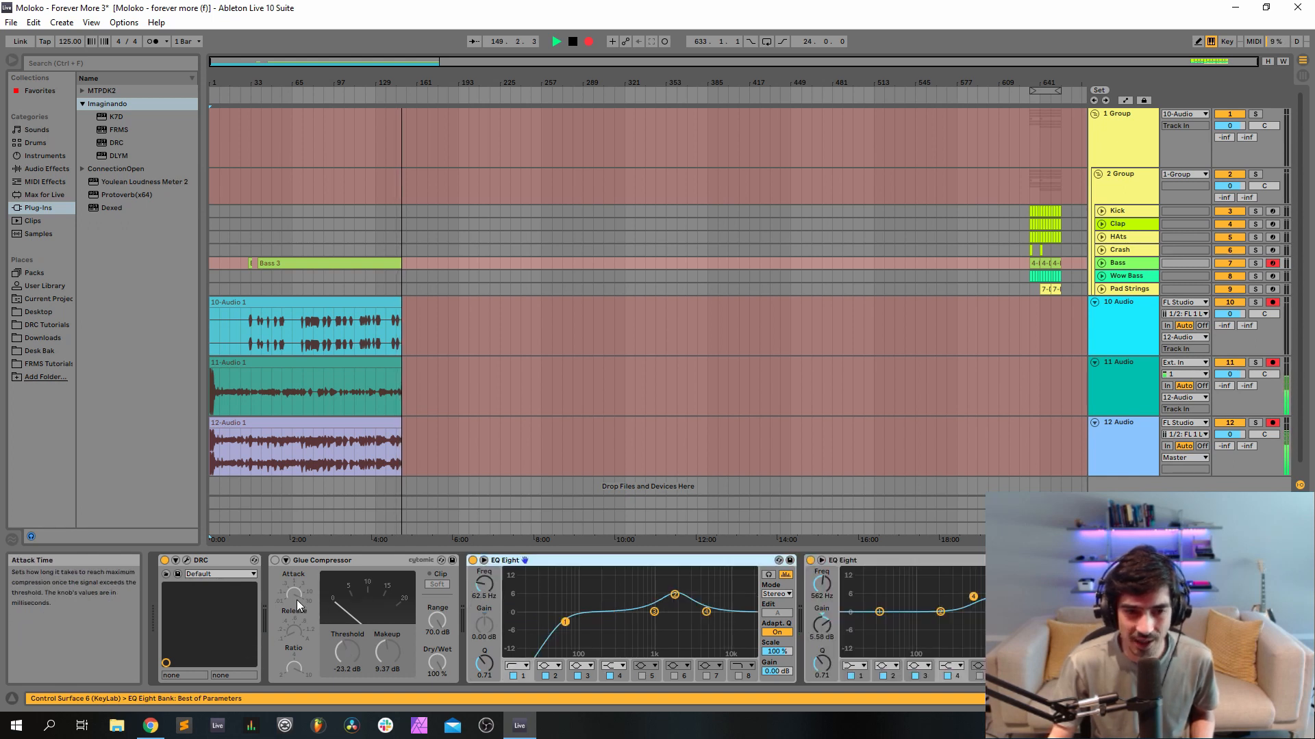
Turn on the Bass track's Glue Compressor and turn off the EQ Eight on the Wow Bass track.
click(276, 560)
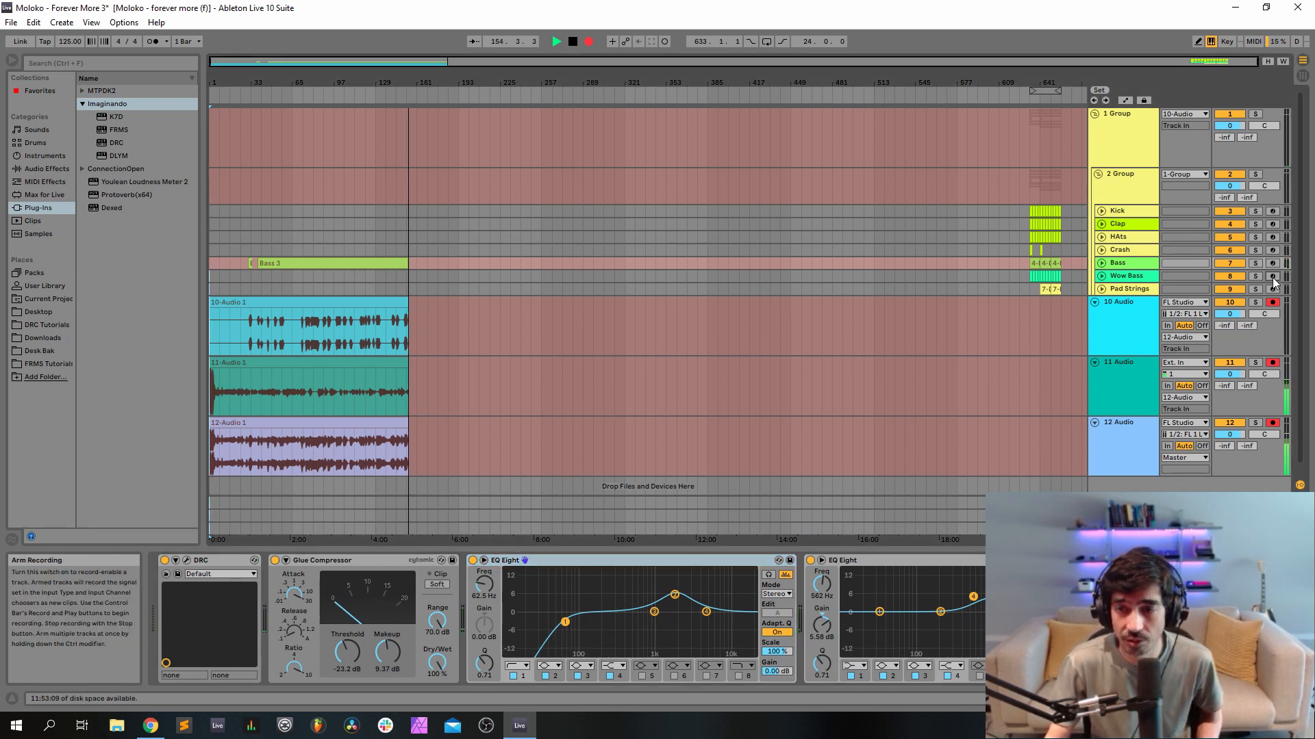
click(1117, 276)
drag(1117, 275, 799, 299)
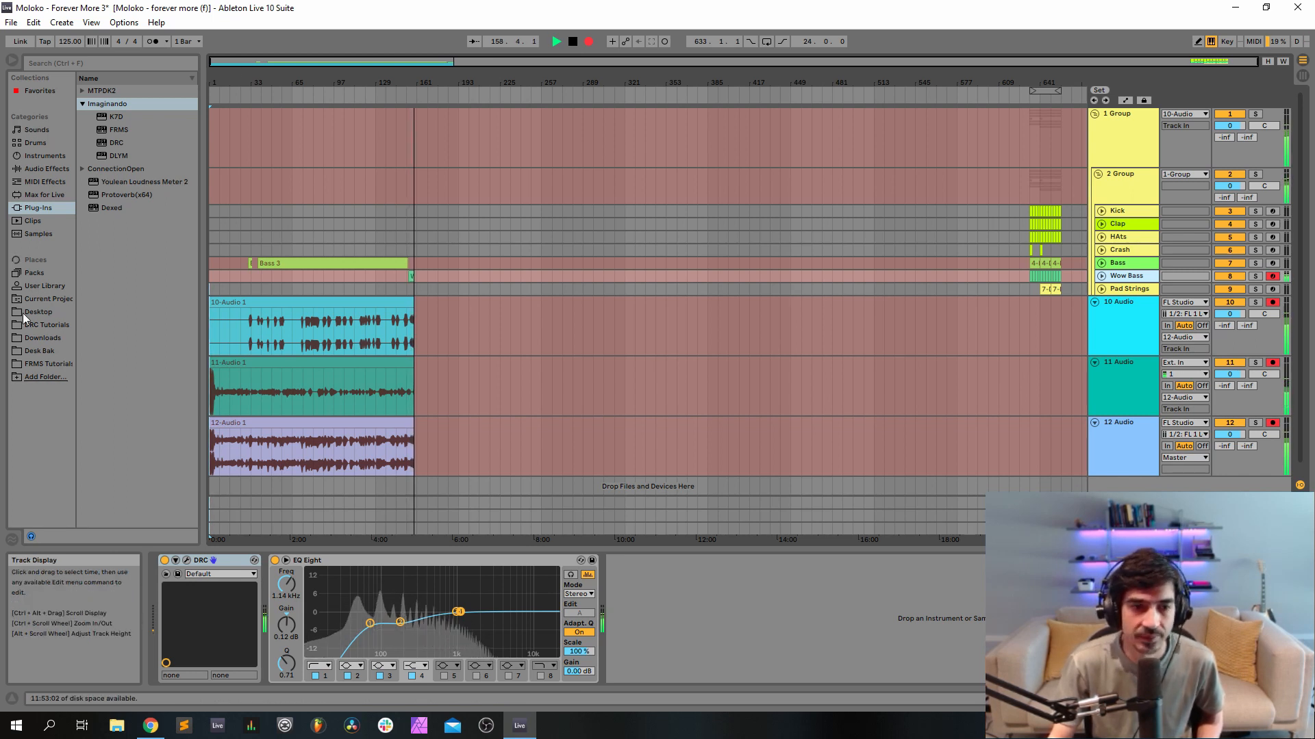
click(274, 561)
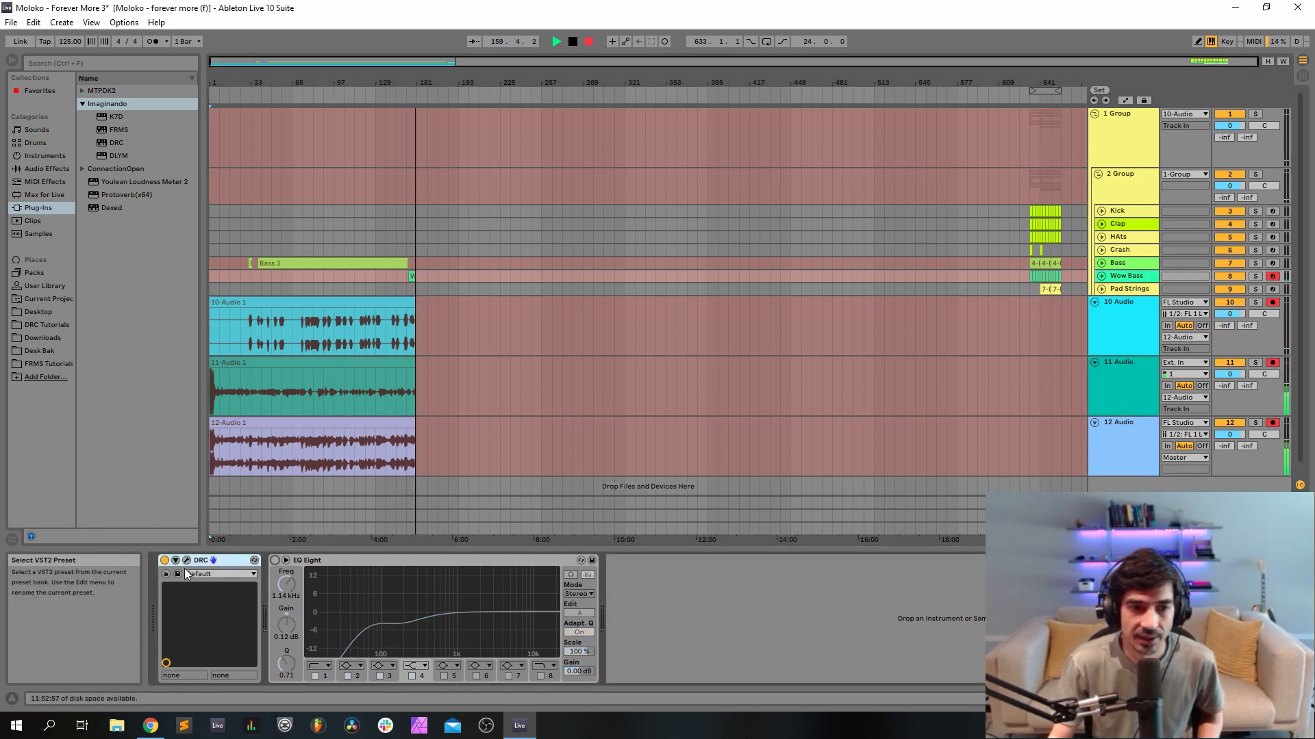
Open the DRC synth on the Wow Bass track and load the Factory bank's Default patch.
click(186, 560)
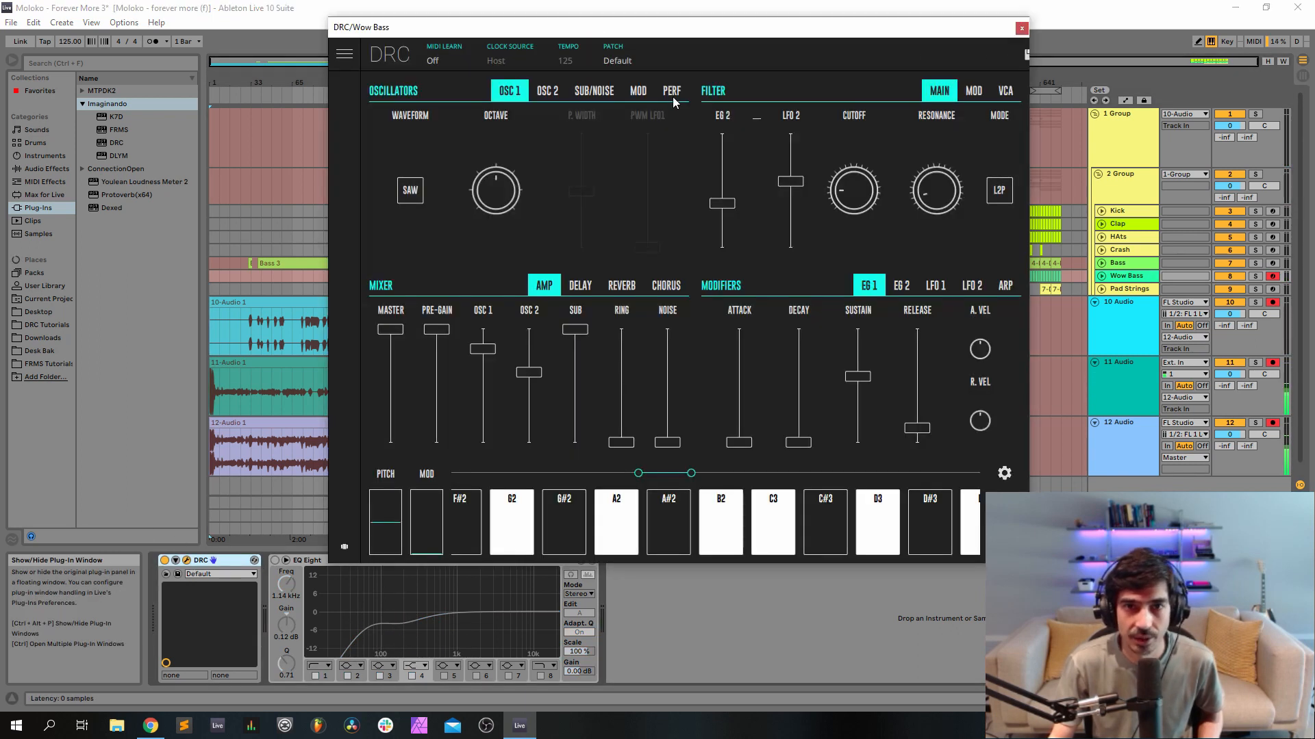
click(634, 60)
click(616, 161)
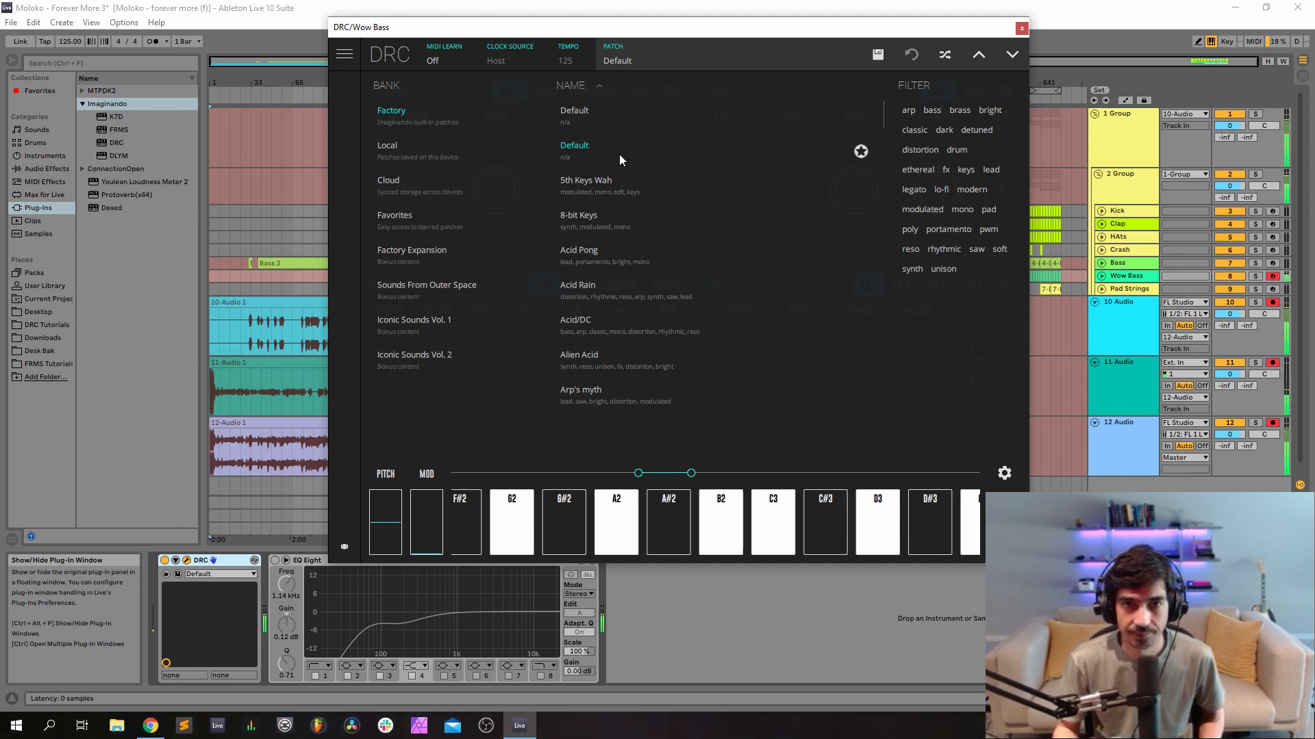
click(678, 60)
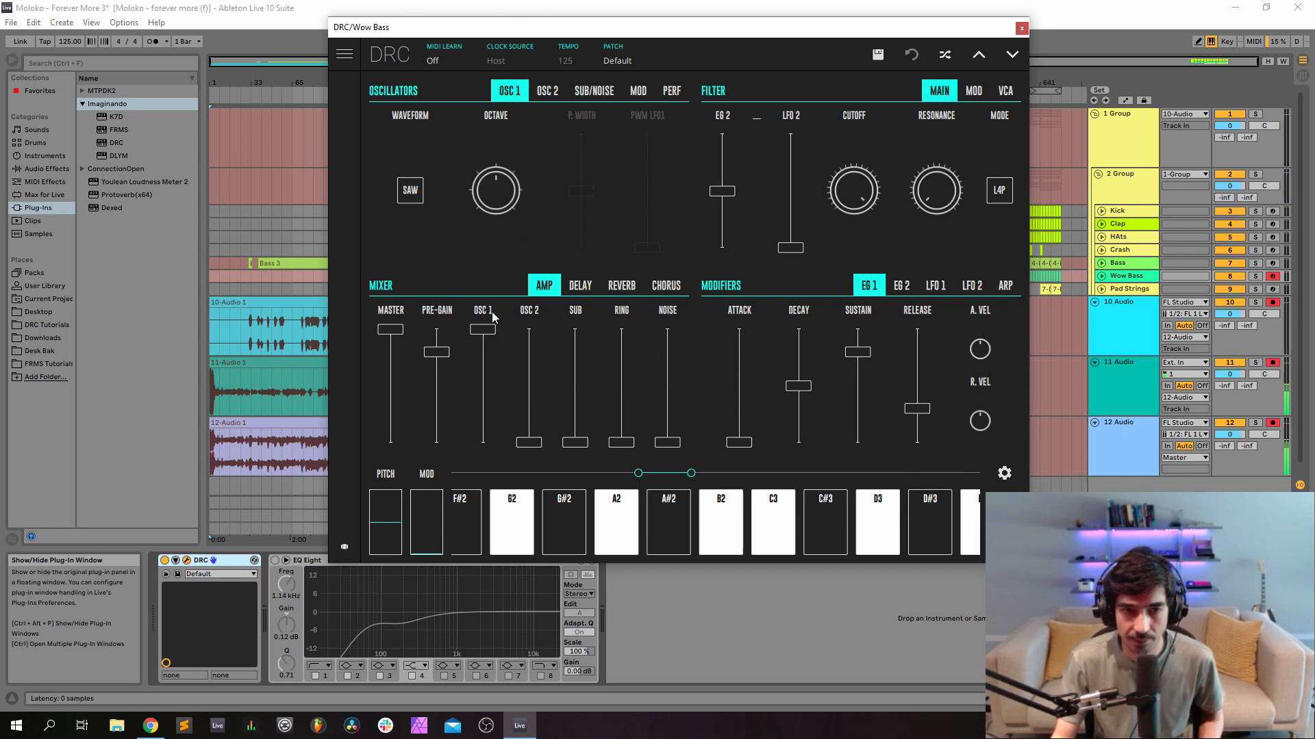
In the synth mixer, set pre-gain and sub to maximum, lower oscillator 1 slightly and raise oscillator 2 to just above halfway.
drag(444, 354, 367, 174)
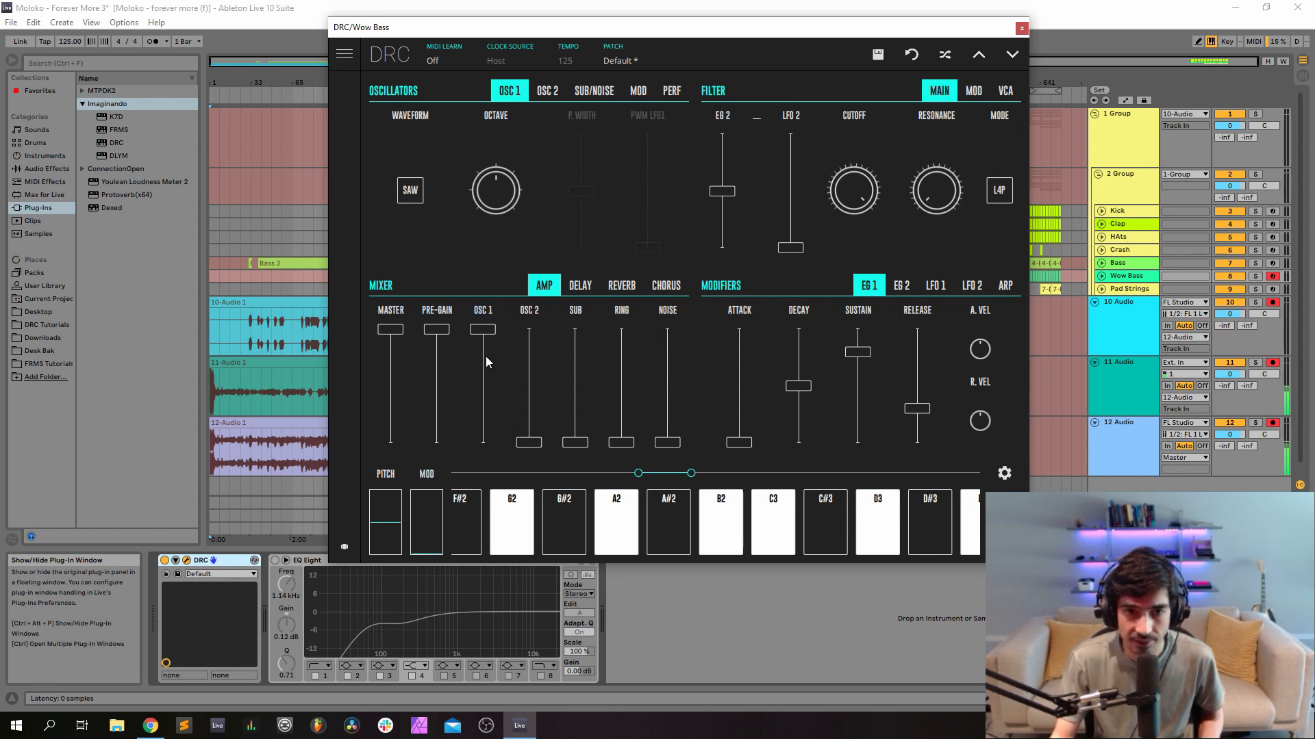
drag(486, 356, 575, 321)
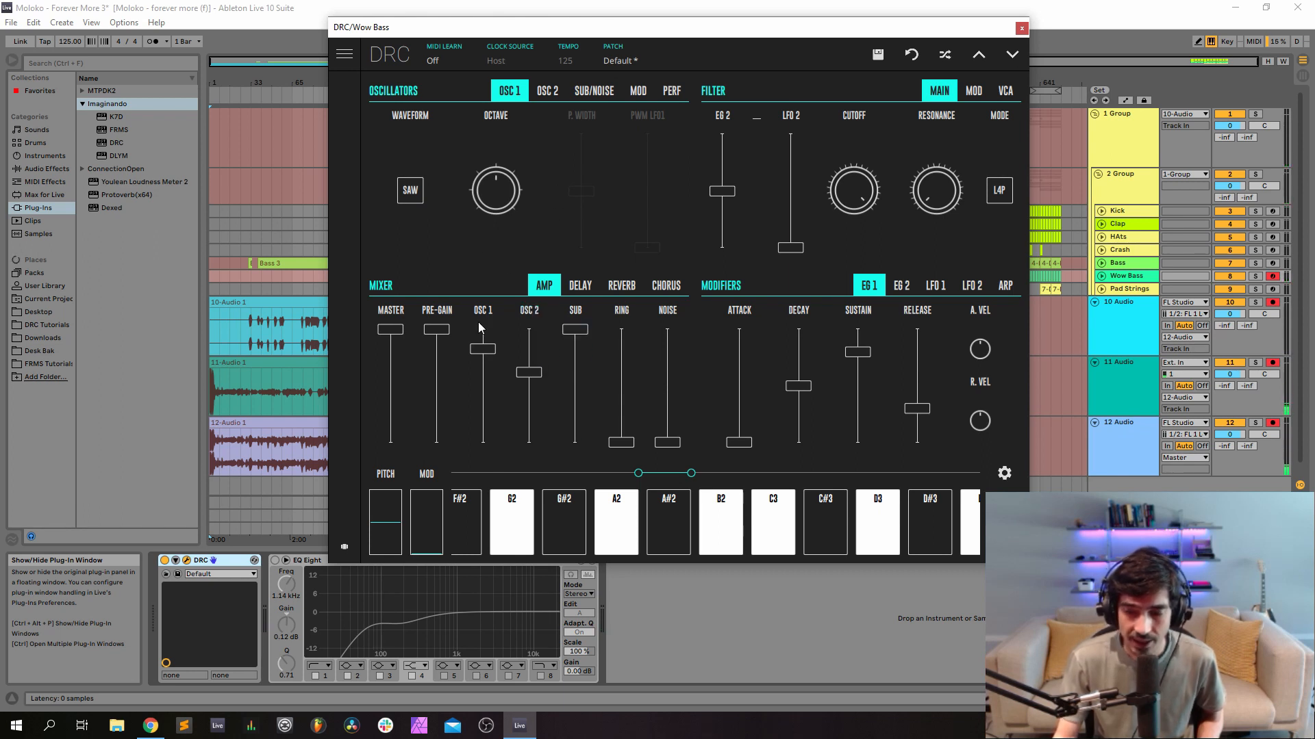
Detune oscillator 2 slightly with its fine tuning and open the sub and noise oscillator settings.
click(548, 92)
mouse_move(591, 195)
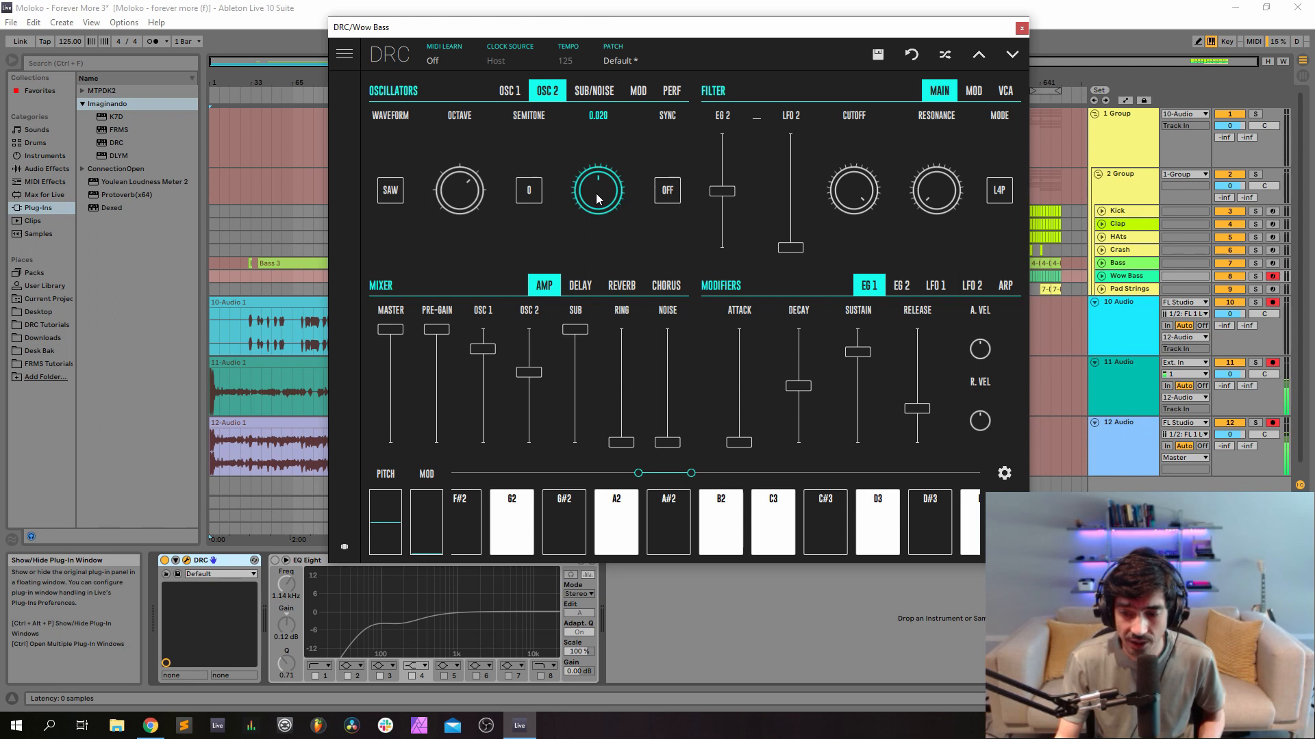
drag(597, 199, 610, 166)
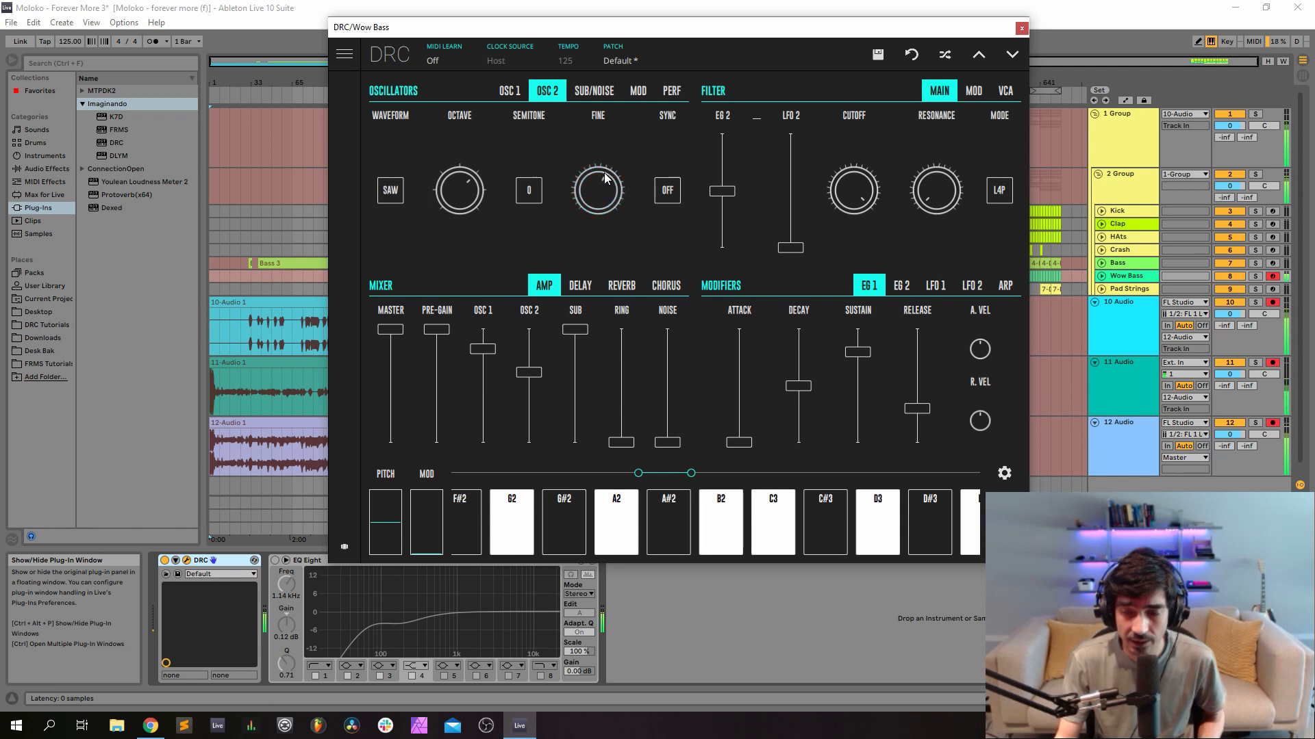
click(586, 94)
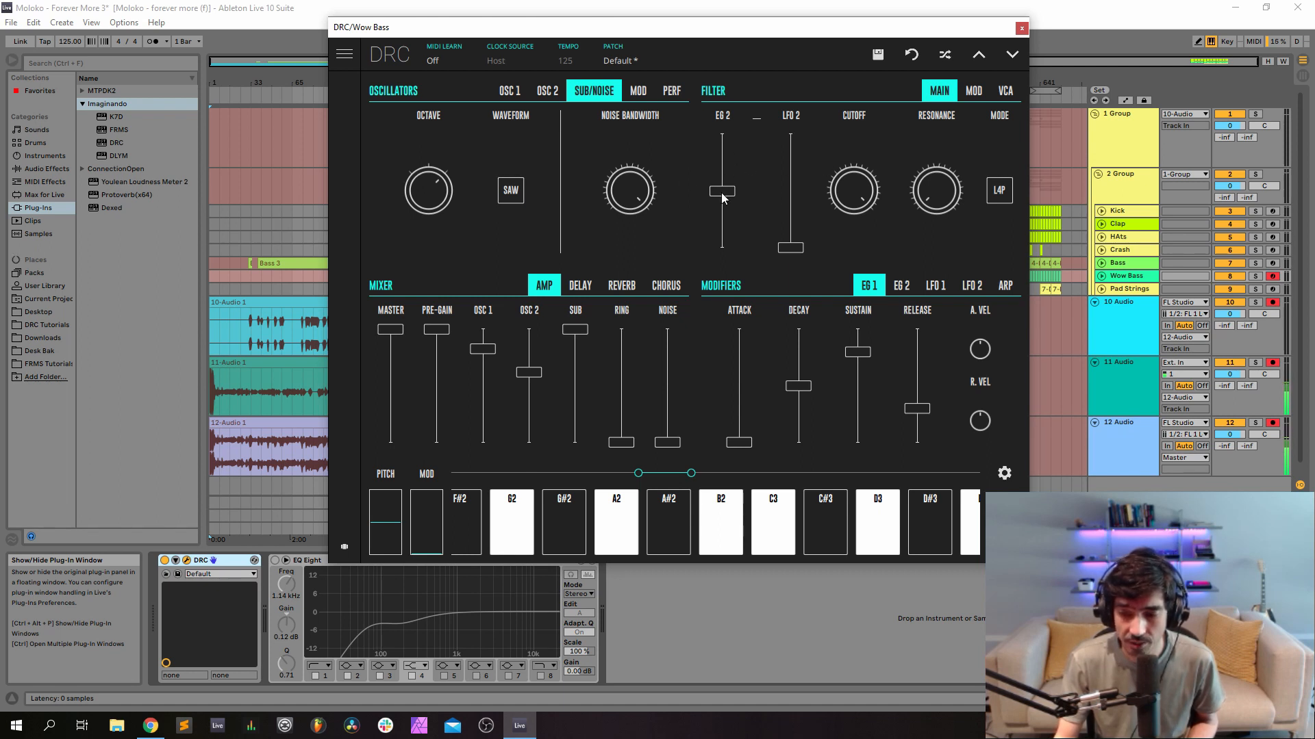
Lower the filter's EG 2 amount slightly and reduce the cutoff to about 0.15.
drag(723, 198, 729, 205)
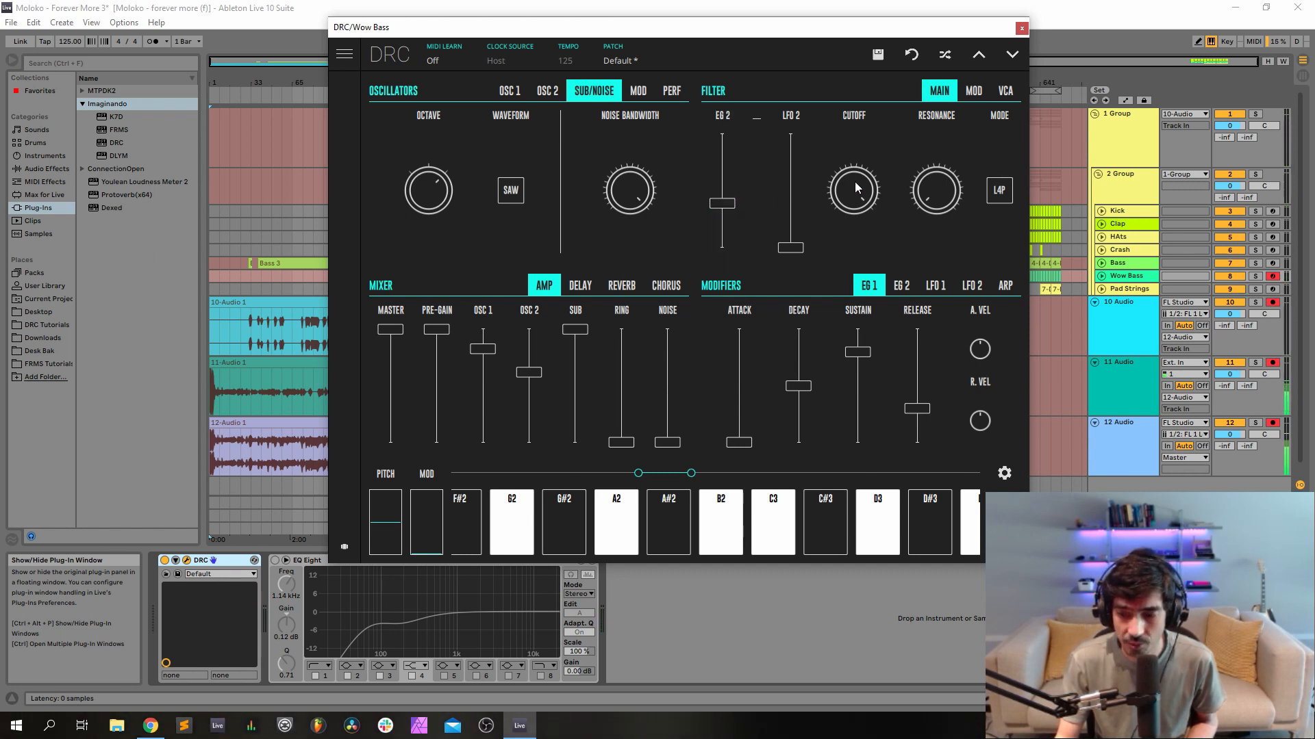
drag(855, 182, 863, 442)
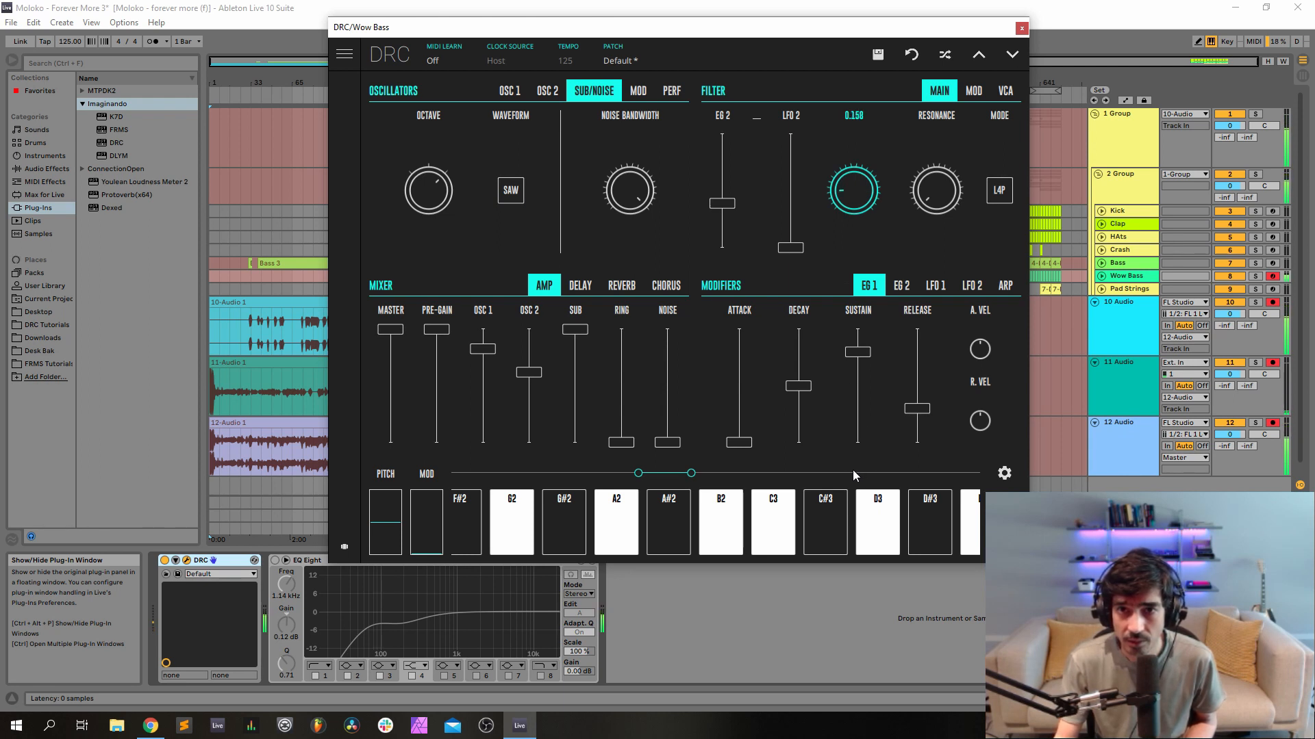
drag(853, 469, 852, 470)
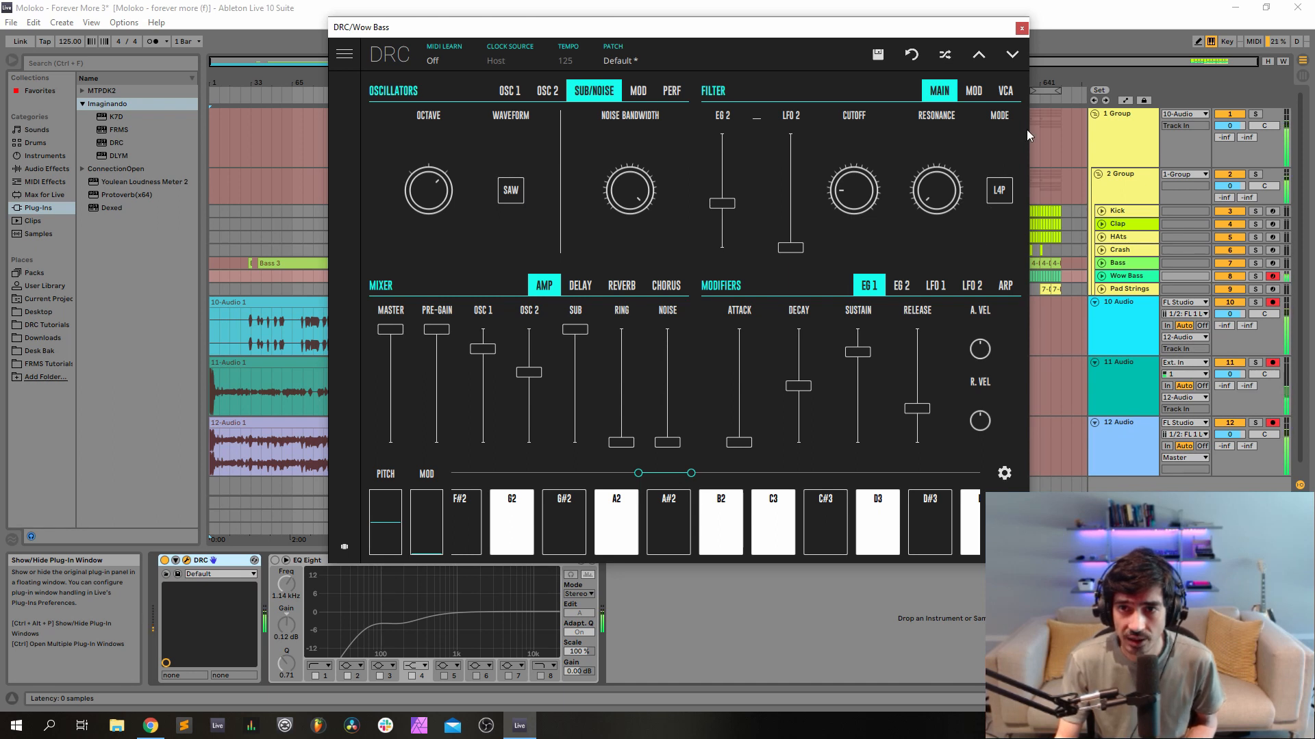
Change the filter mode to L2P and add a little resonance, about 0.096.
click(996, 195)
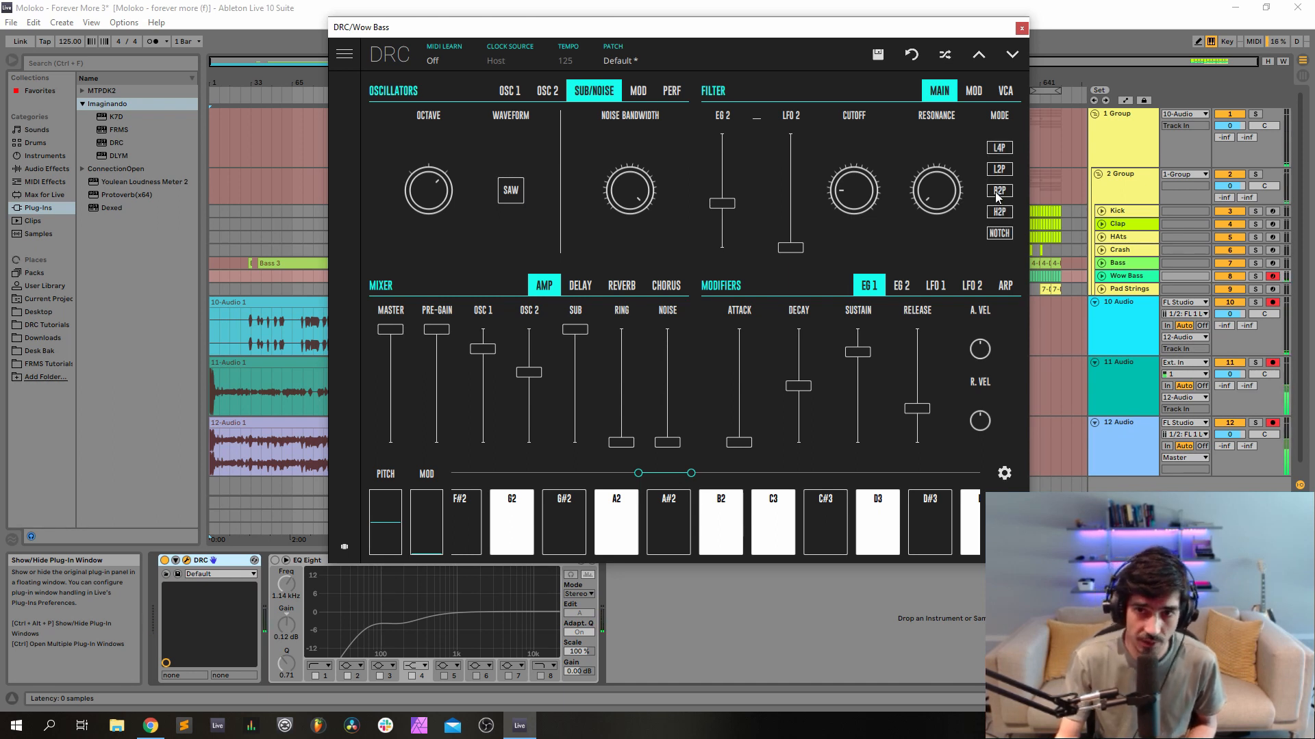
click(1001, 171)
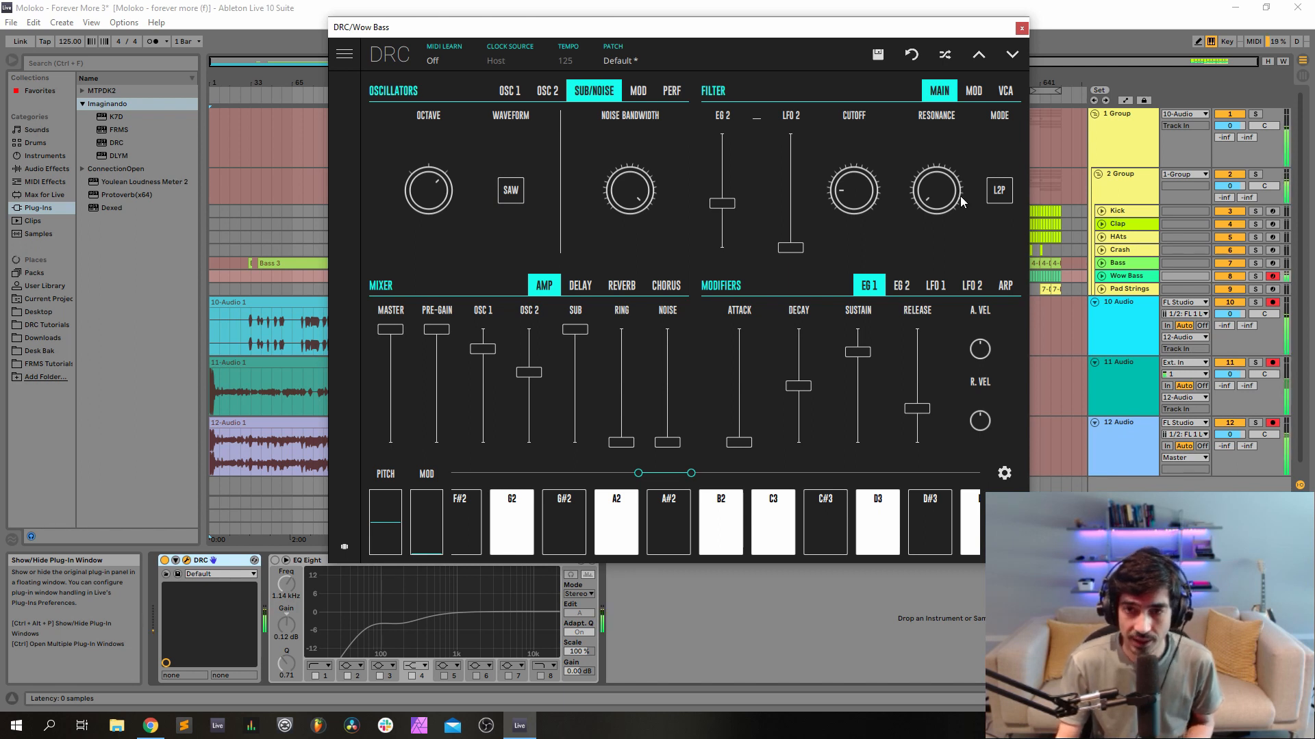
drag(961, 197, 959, 170)
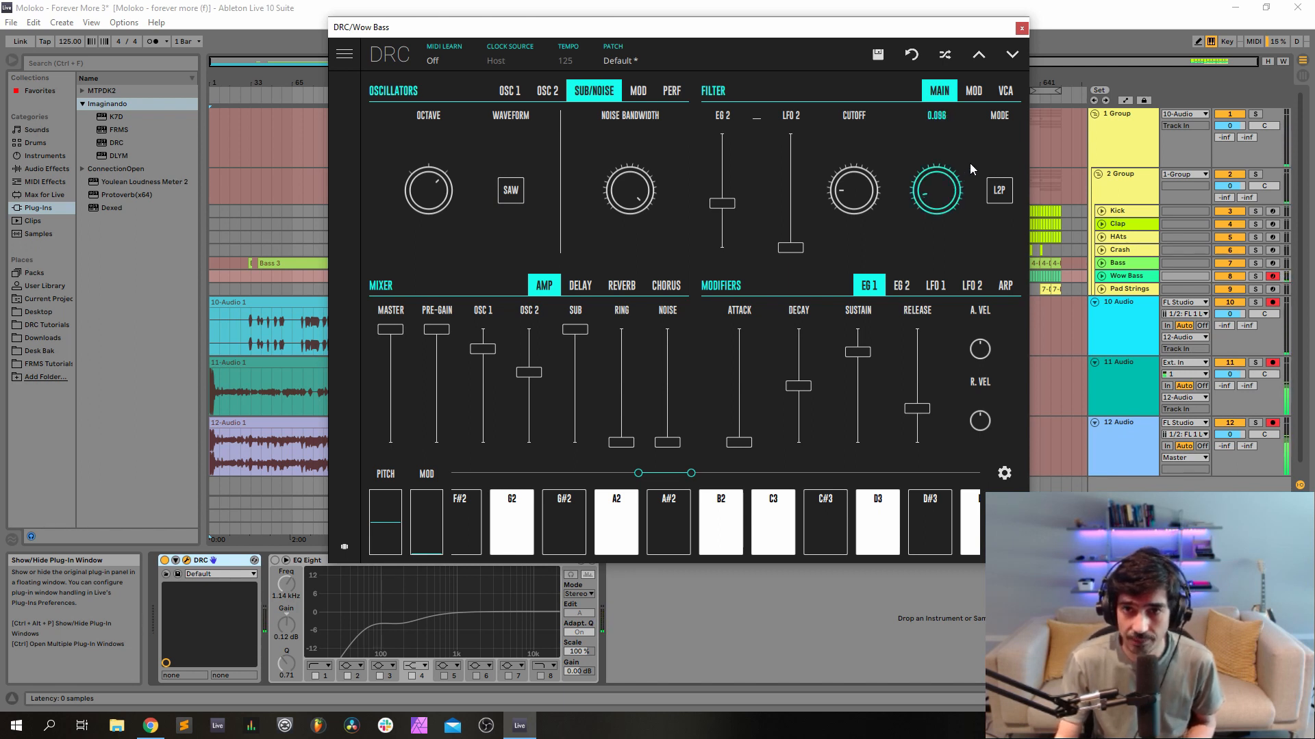
drag(971, 163, 967, 164)
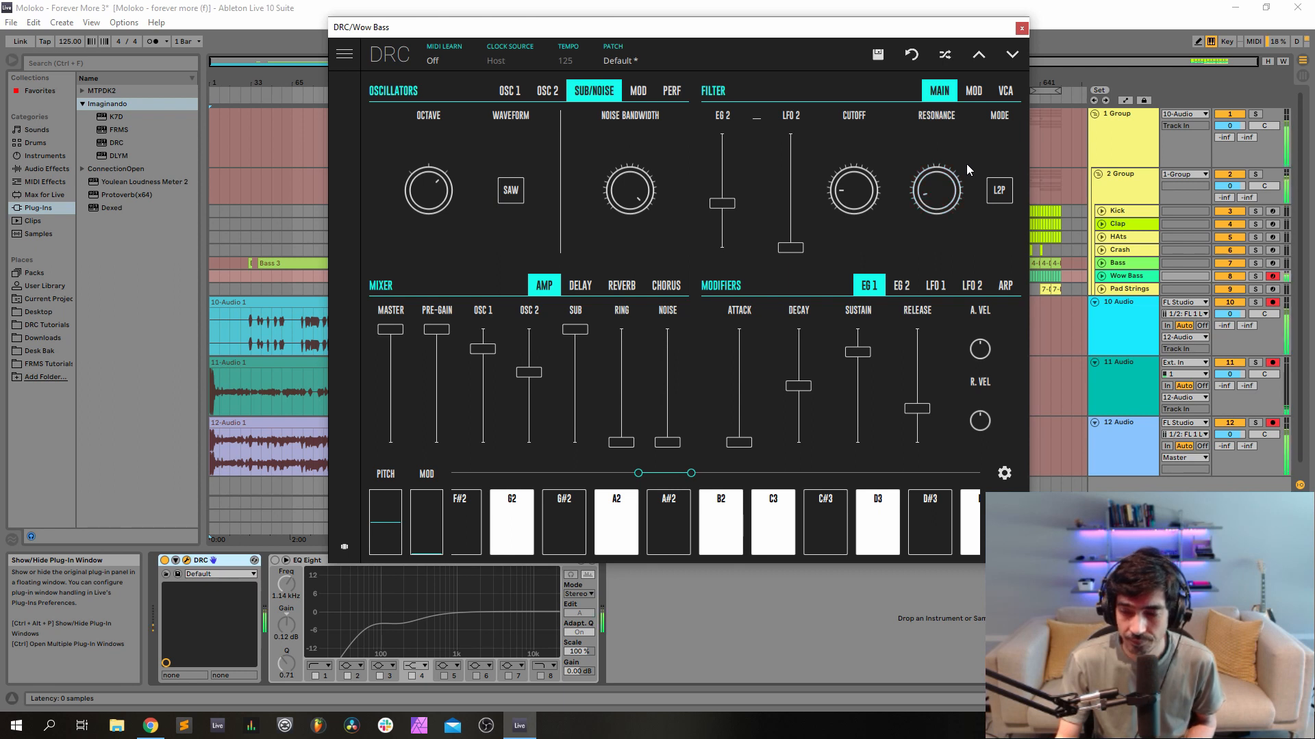
Set the LFO 2 rate to about 0.372 and raise the filter's LFO 2 modulation to just above halfway.
click(969, 292)
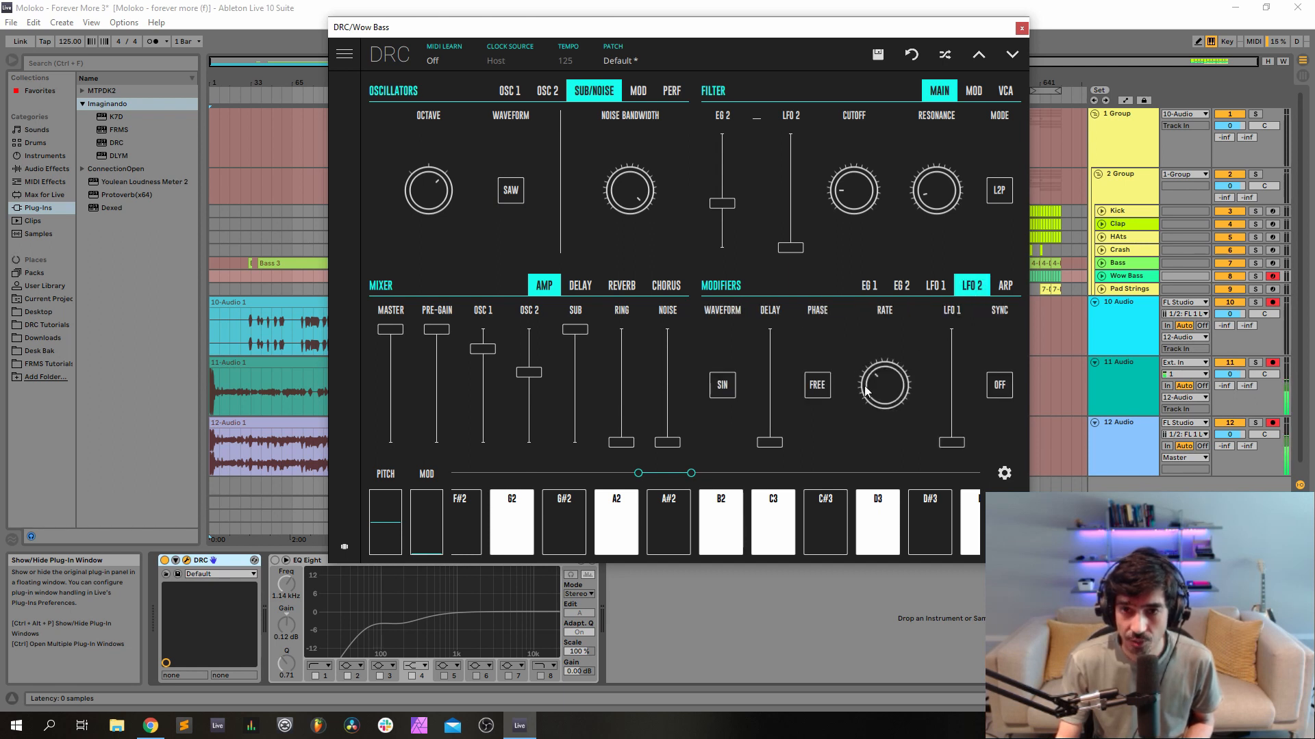
drag(874, 392, 901, 387)
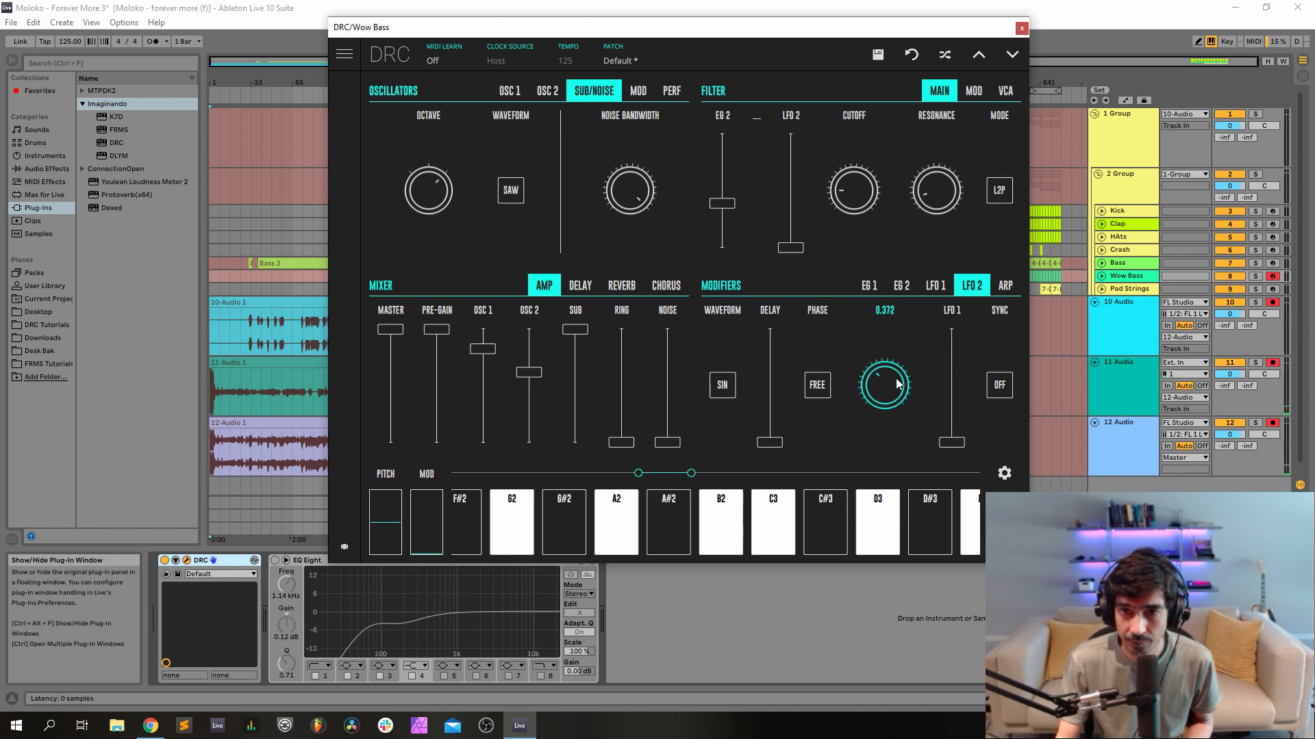
drag(897, 383, 894, 378)
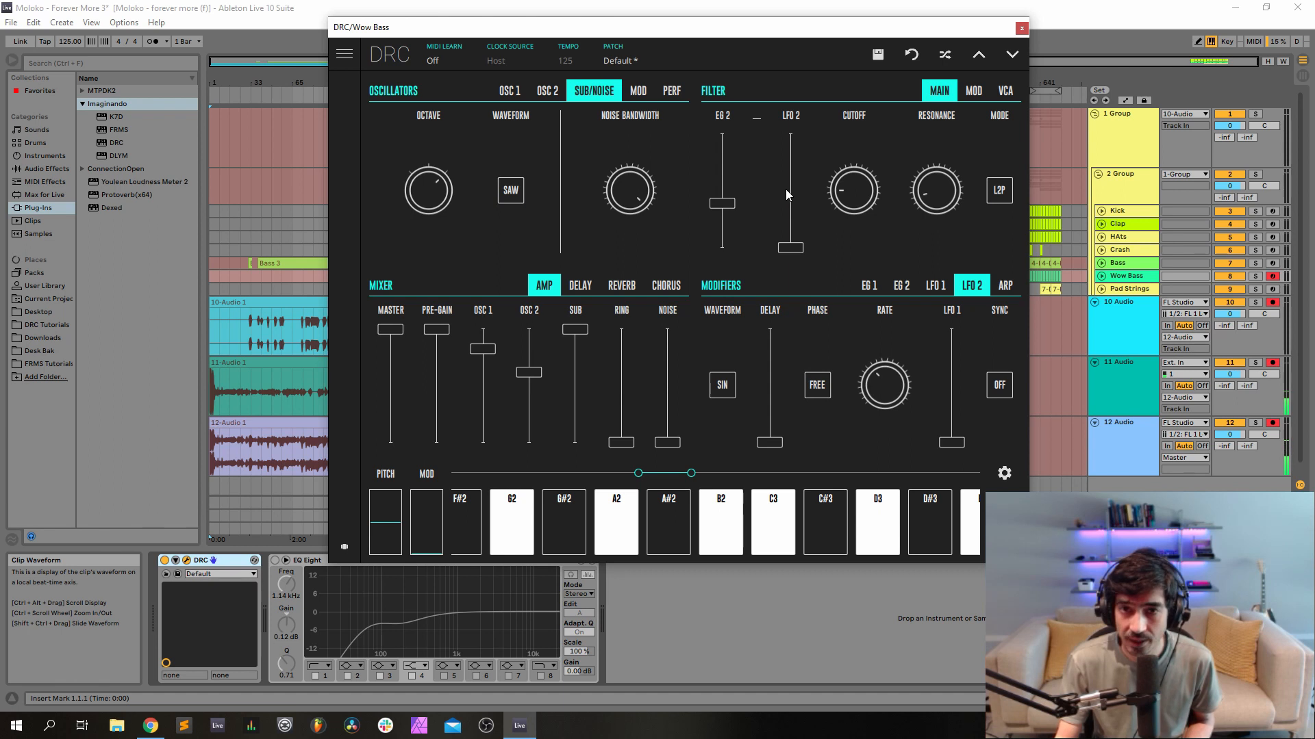
drag(787, 196, 821, 183)
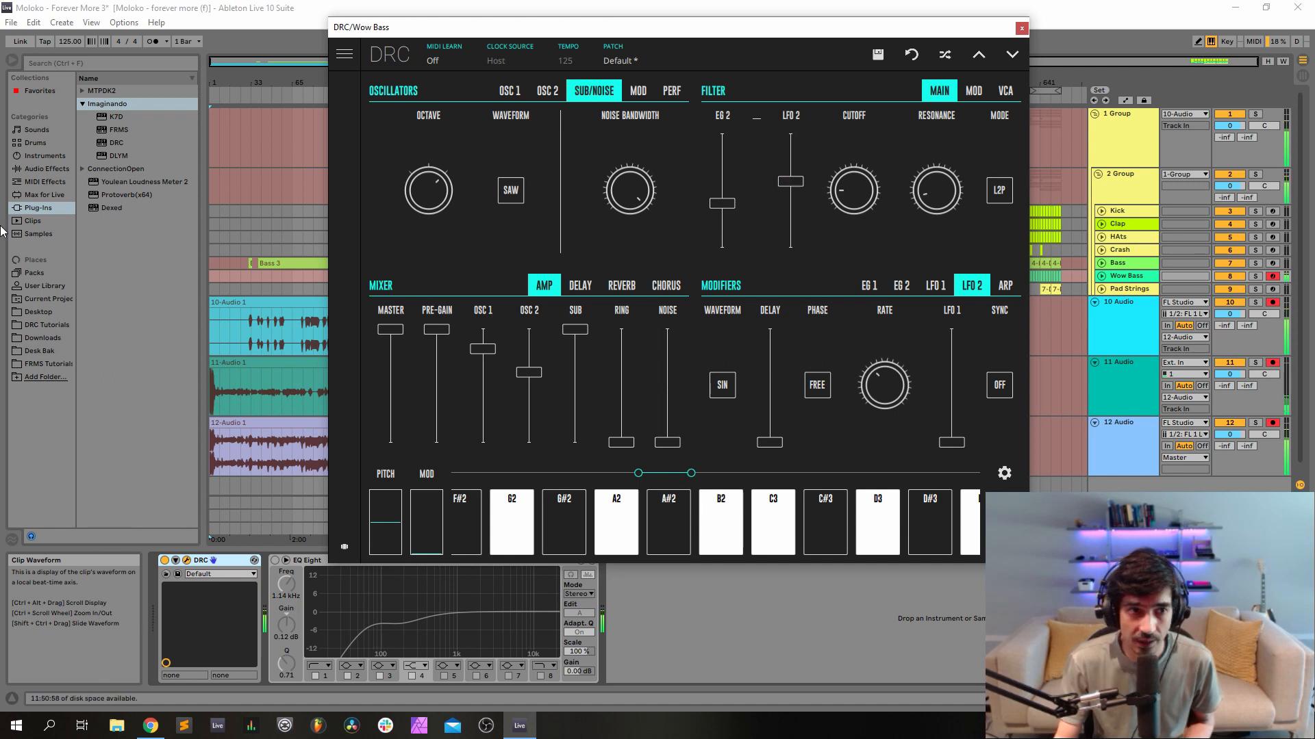
Import the saved Wow Bass track from the second Moloko set in the DRC Tutorials folder as a reference.
click(47, 325)
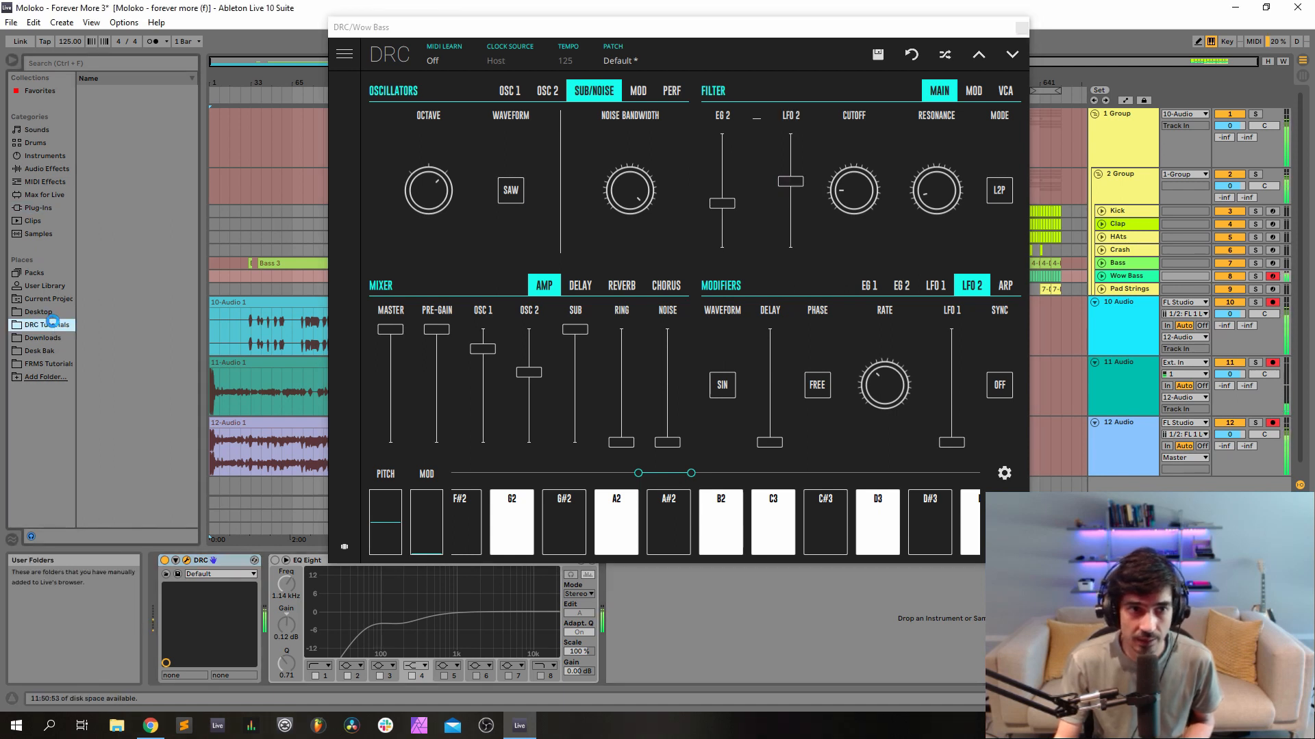
click(147, 465)
click(140, 452)
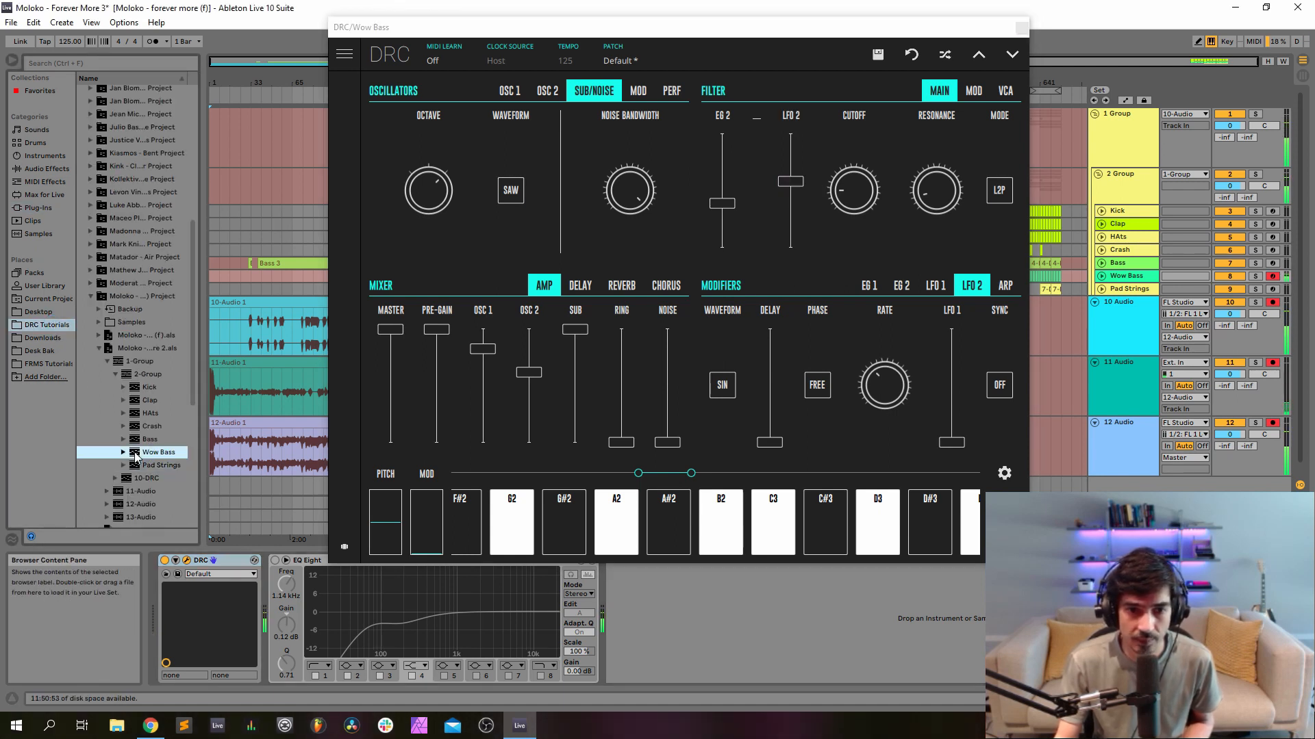
drag(1156, 452, 1123, 299)
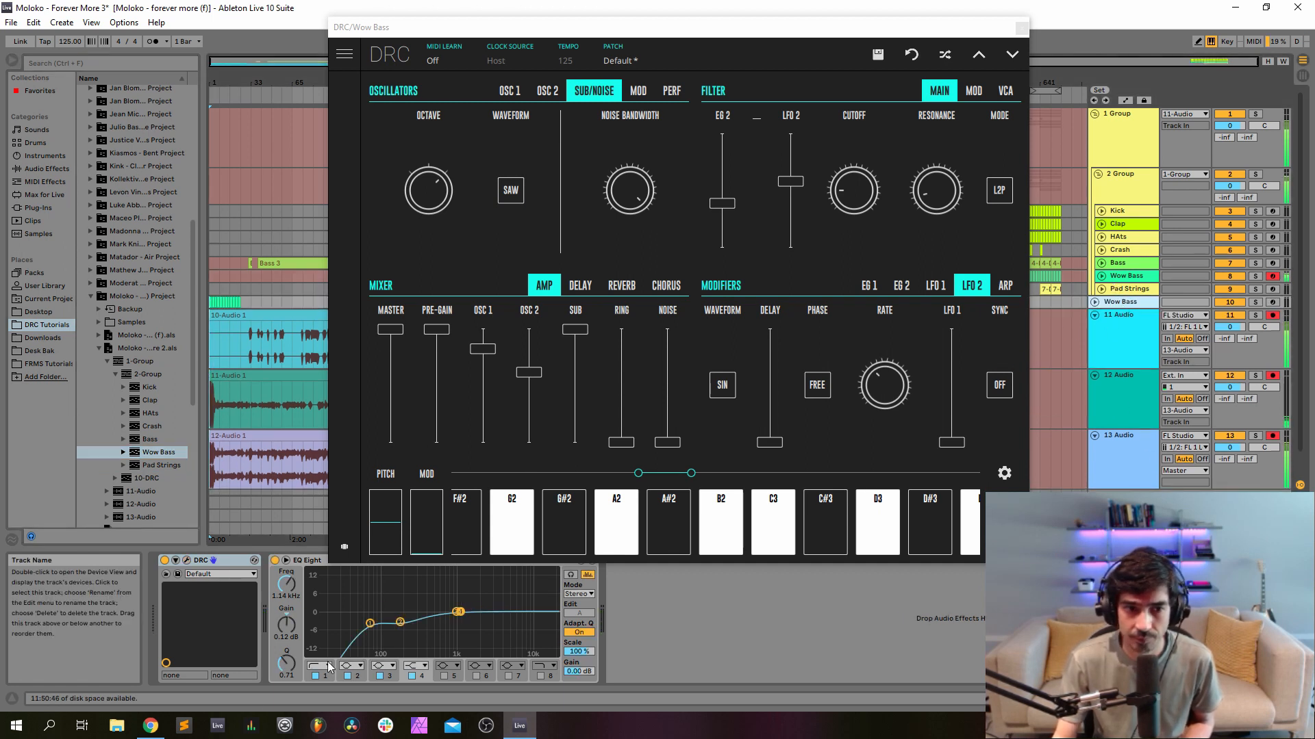
Check the LFO 2 settings in the imported track's DRC synth, close that synth window and delete the imported track.
click(186, 560)
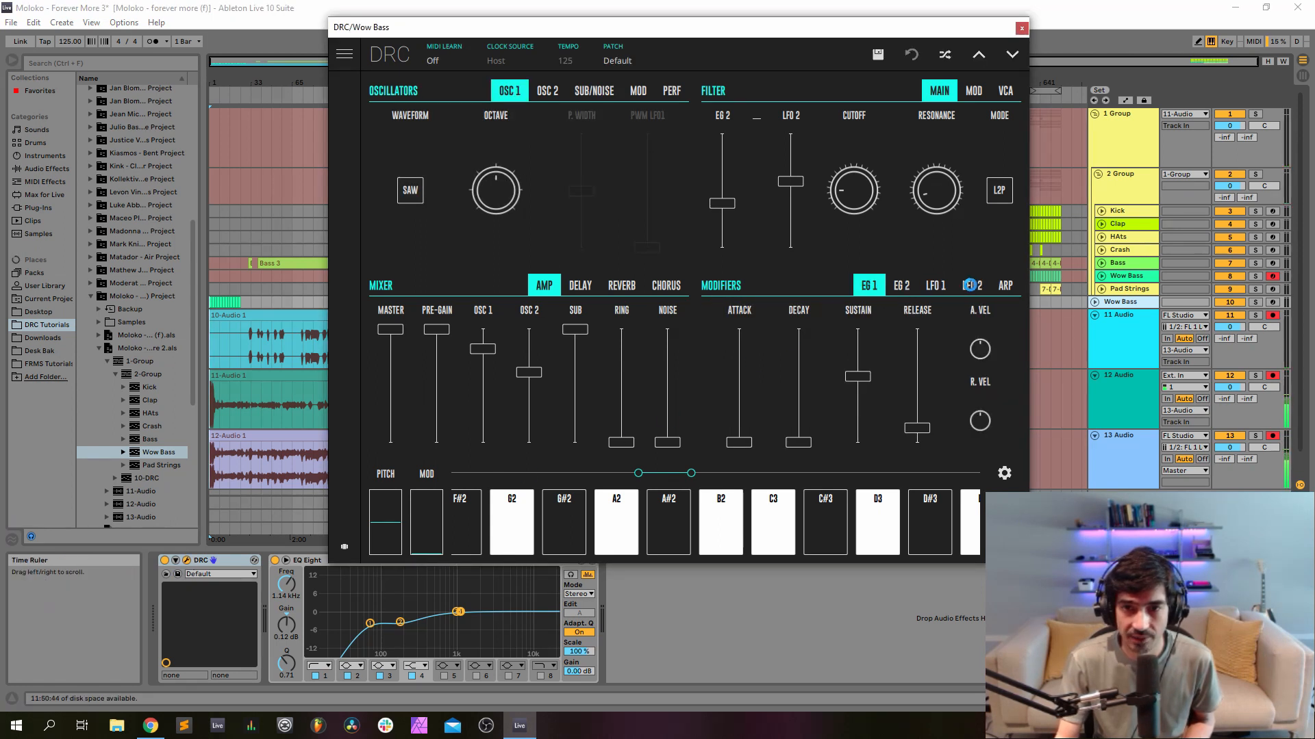
click(971, 284)
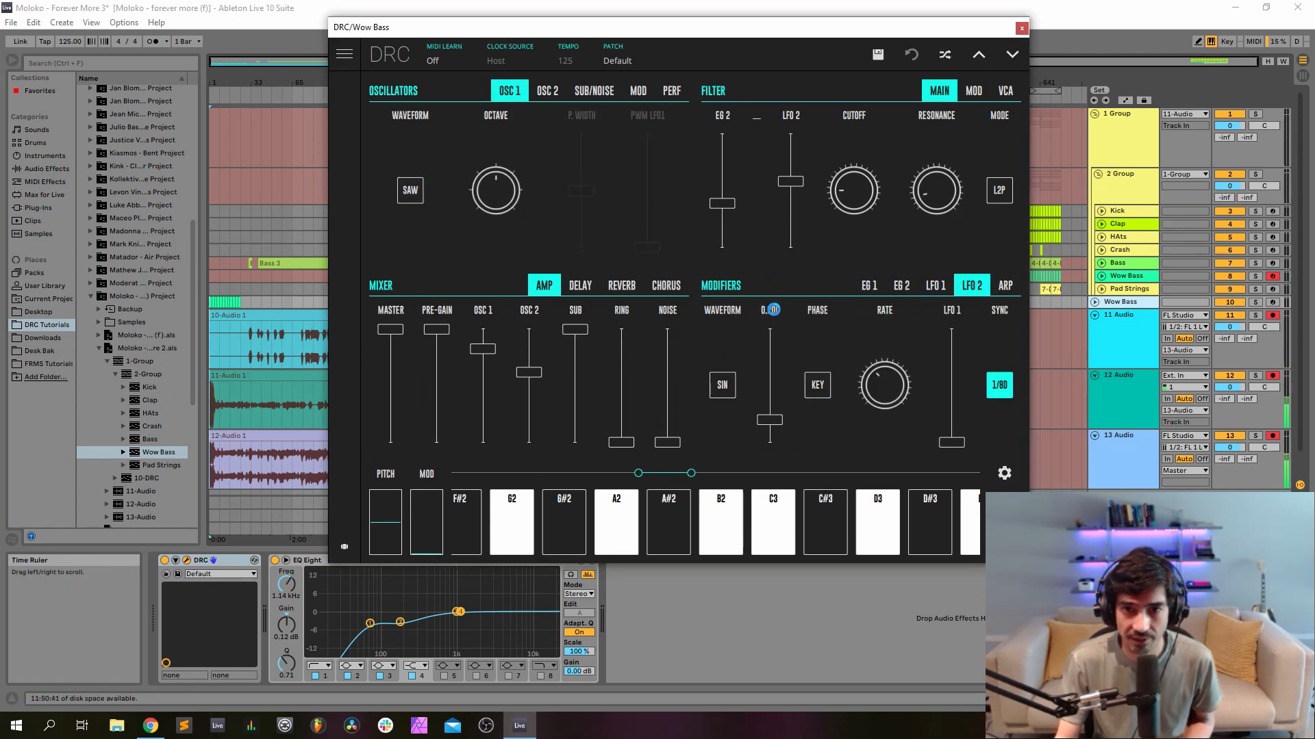
click(1021, 28)
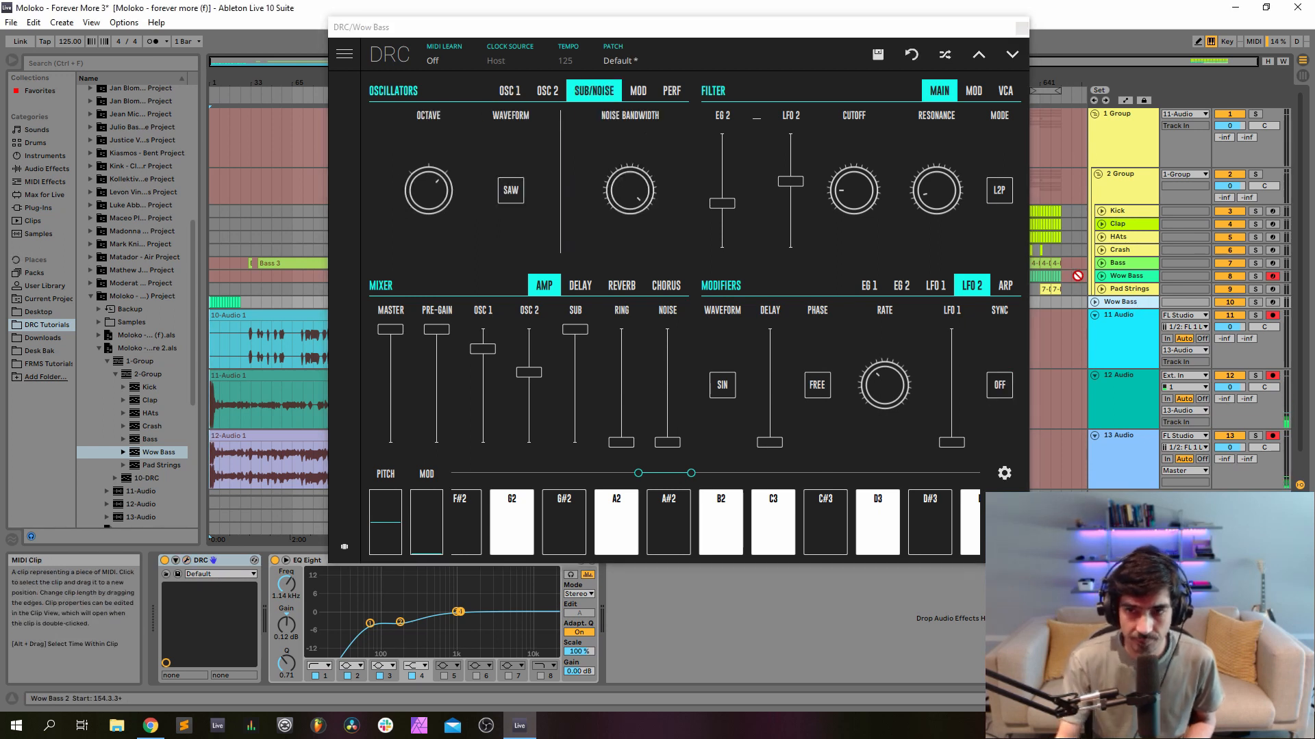
key(Delete)
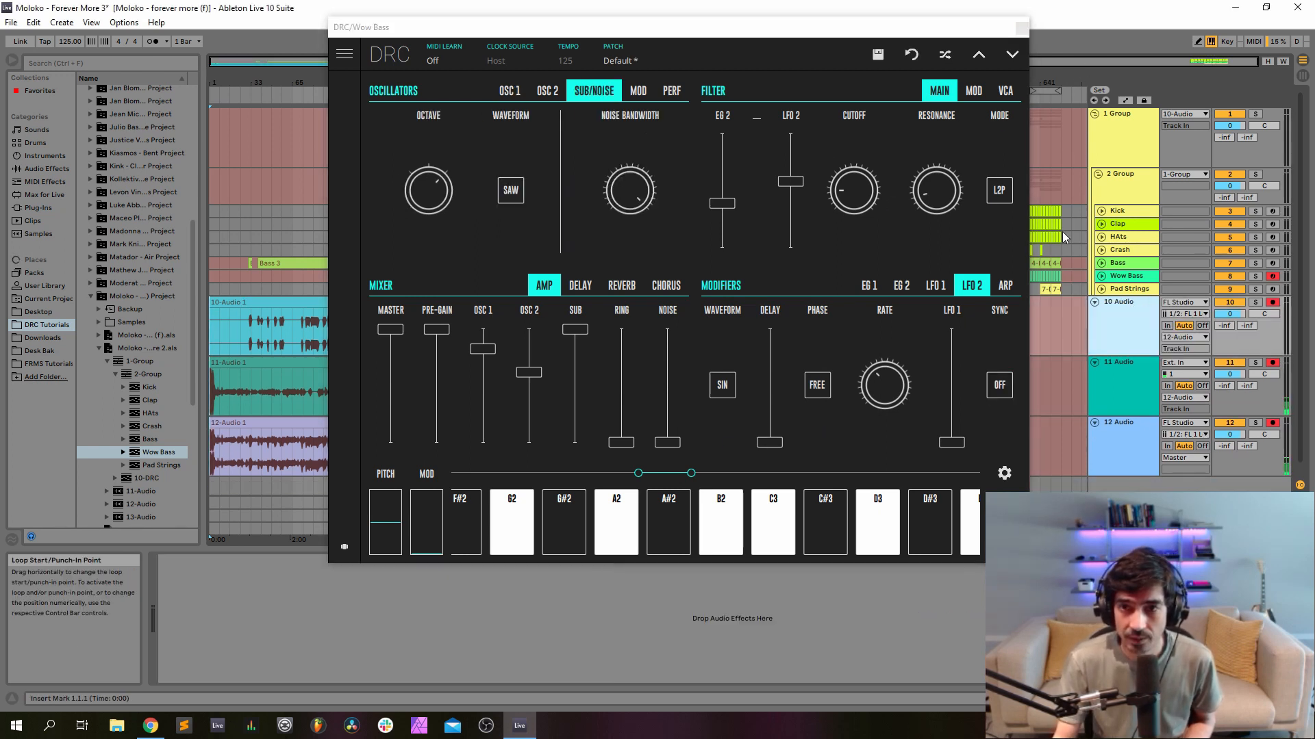
On the original Wow Bass track, raise the synth's LFO 2 delay slightly.
click(1125, 276)
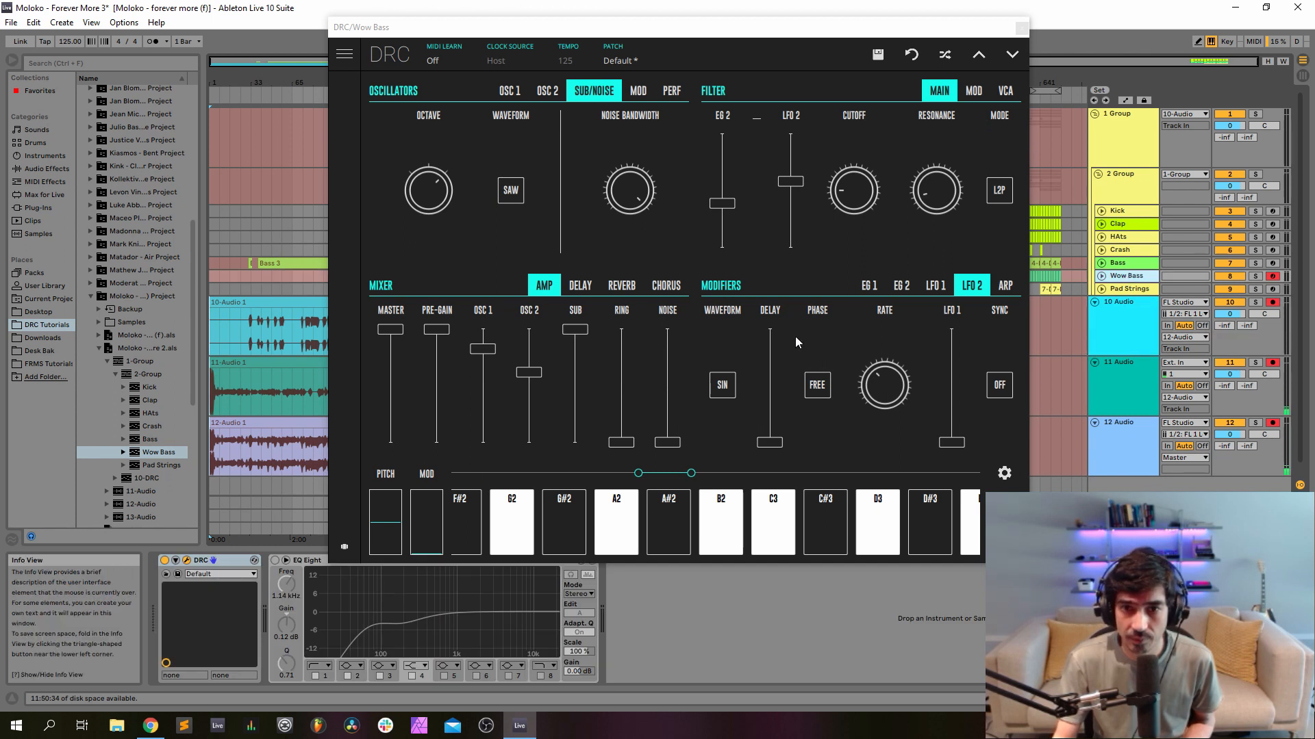
drag(772, 443, 778, 420)
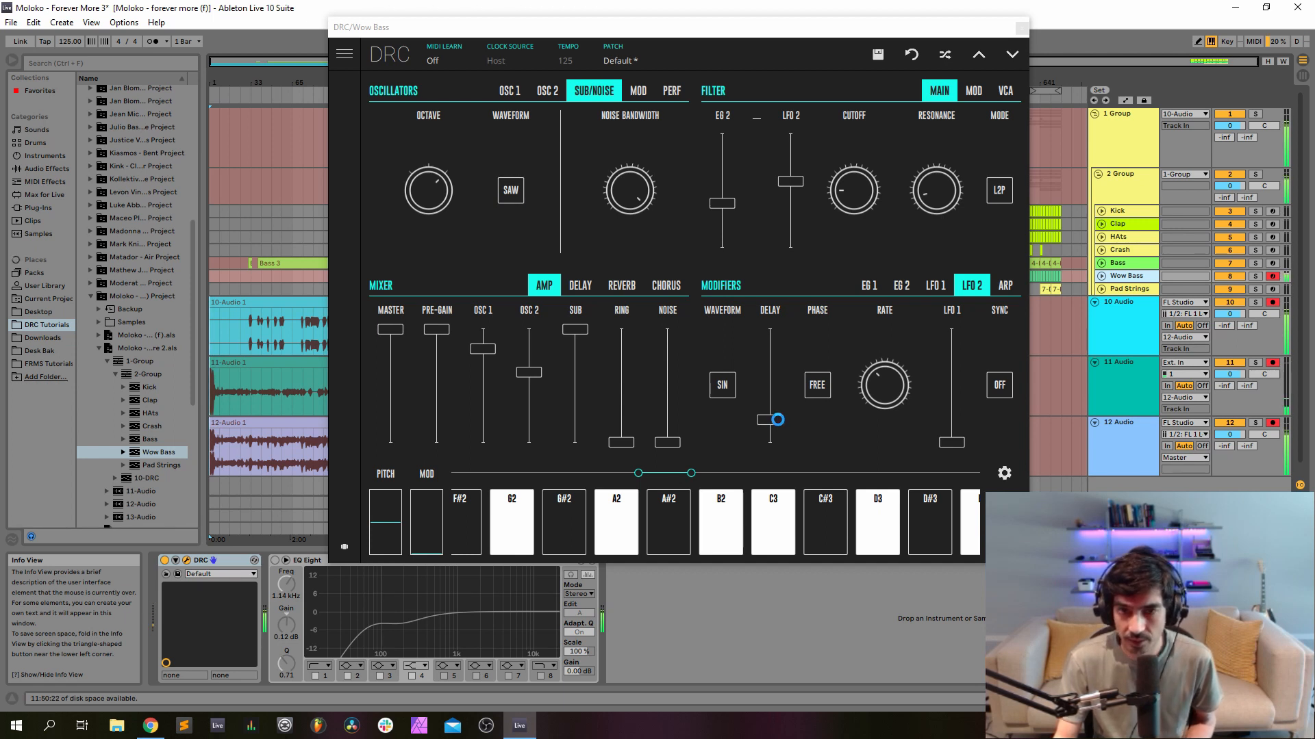
Add a small amount of reverb to the Wow Bass sound and lengthen the reverb decay slightly.
click(621, 285)
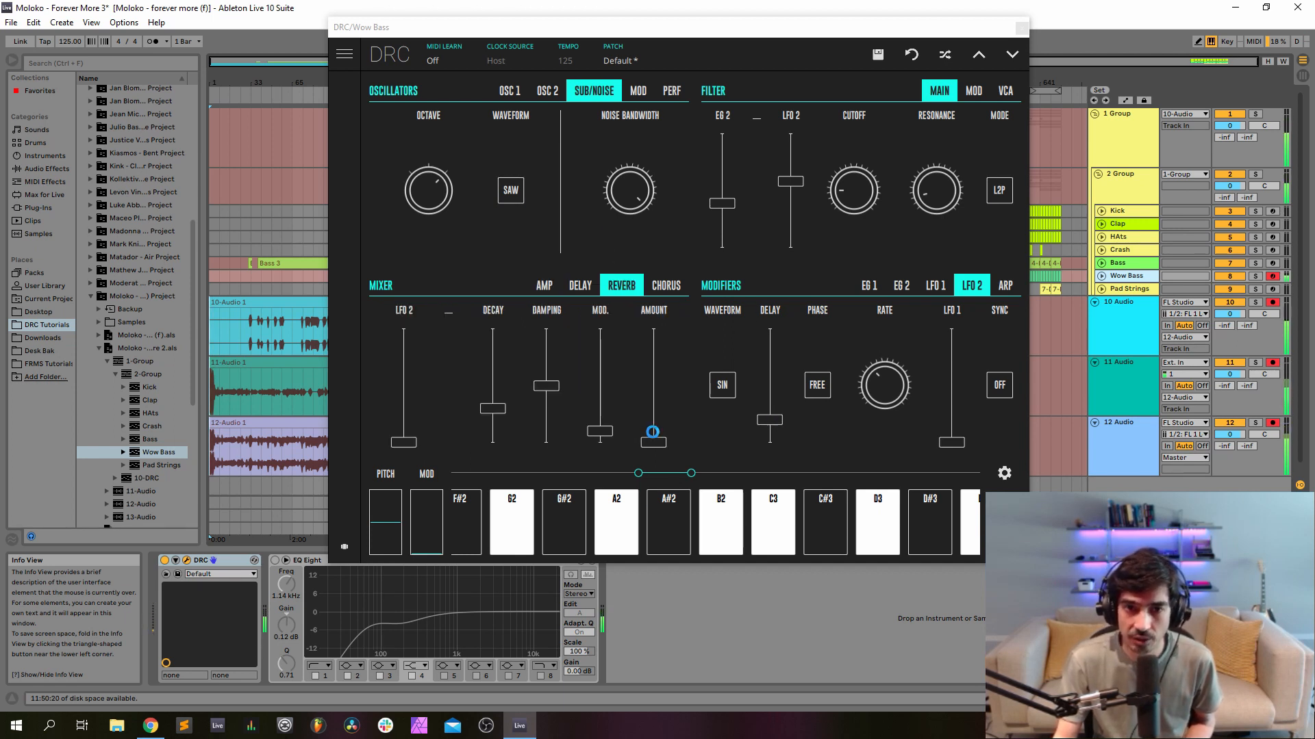
click(656, 415)
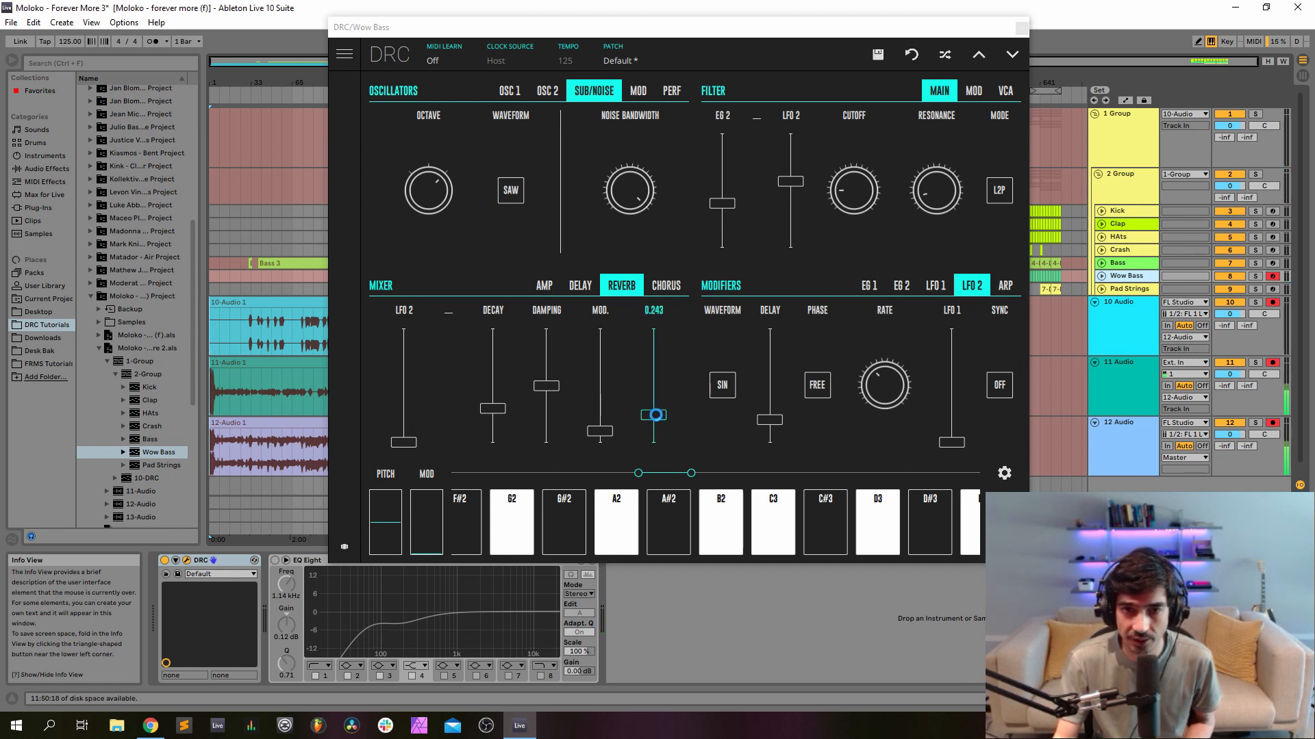
drag(656, 415, 652, 422)
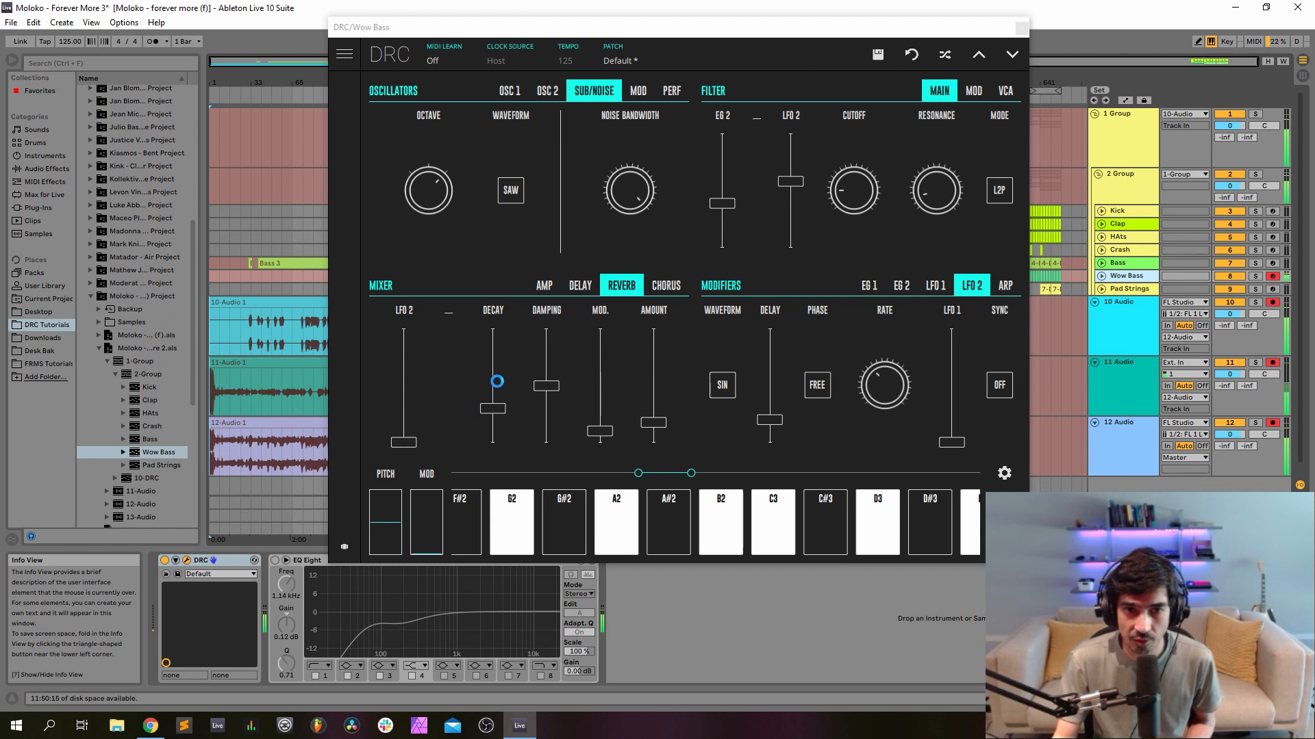
drag(498, 382, 486, 397)
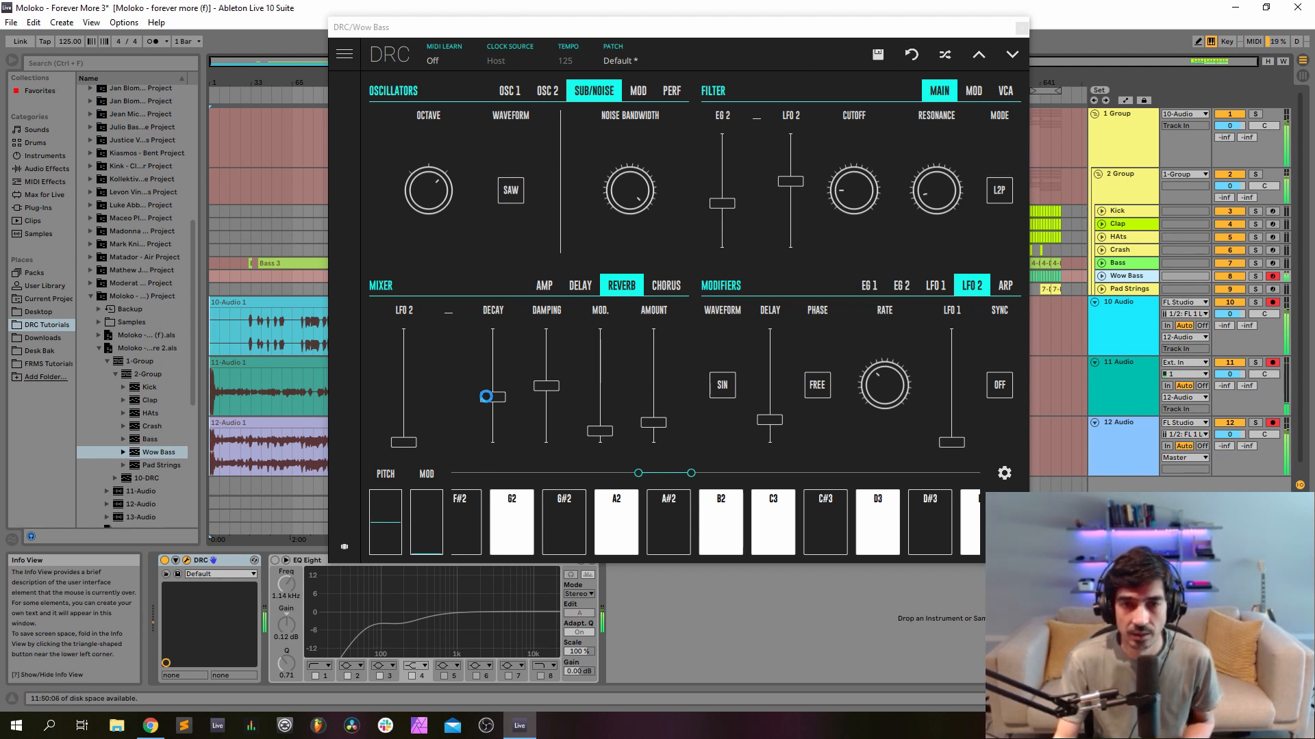
Close the Wow Bass synth window, select the Pad Strings track and arm it for recording.
click(1021, 28)
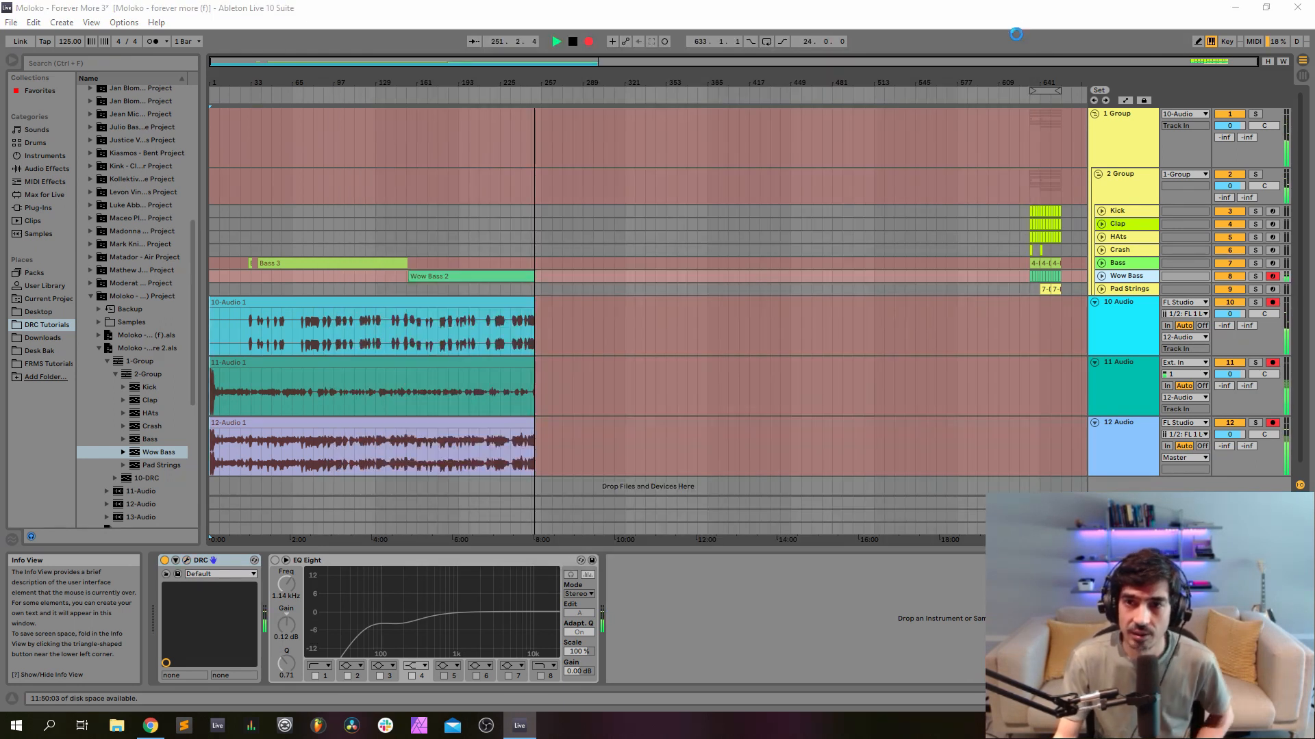
click(1120, 291)
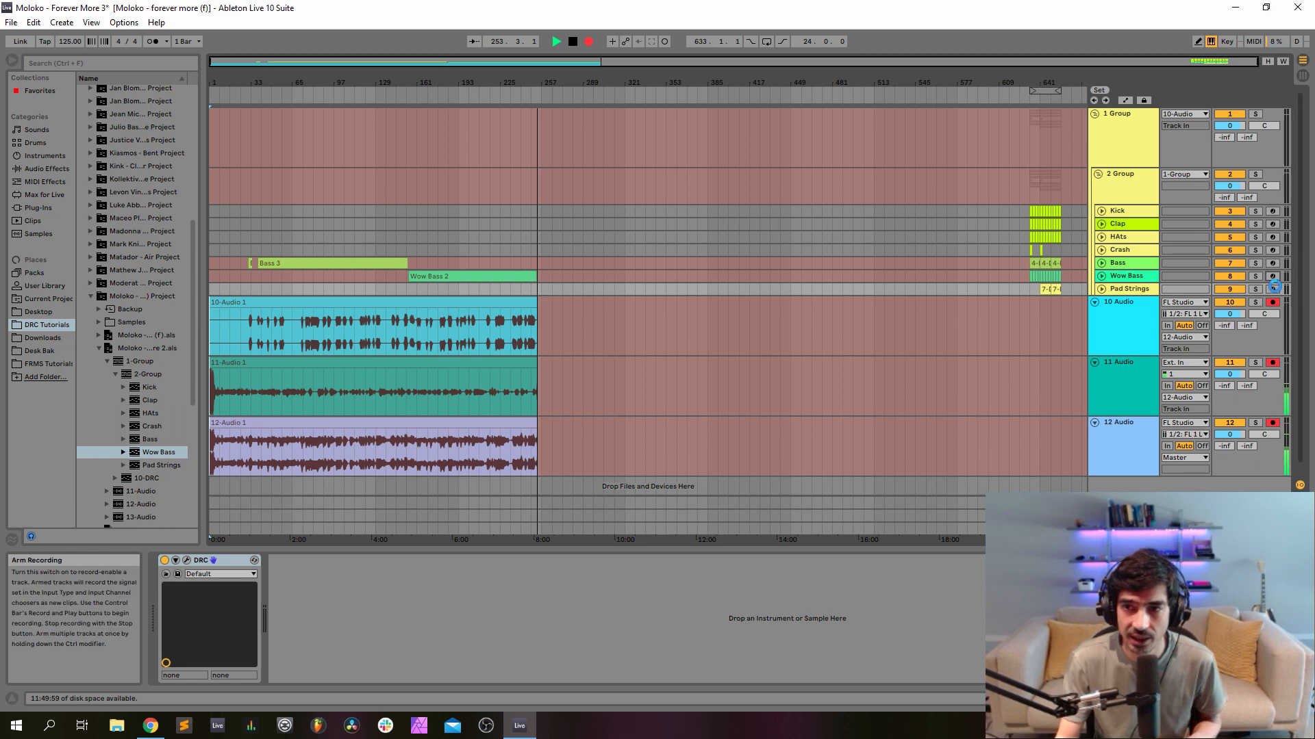
click(1273, 289)
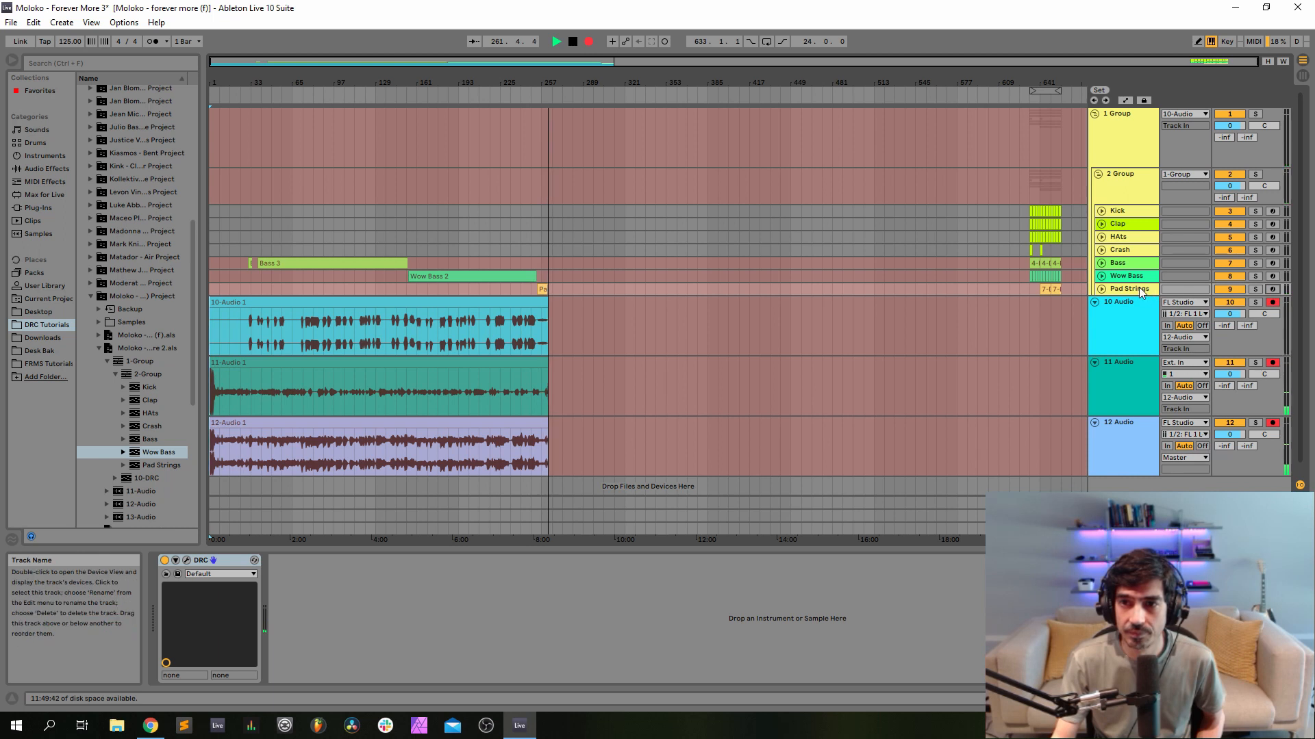
Open the Pad Strings track's DRC synth with the Default patch, re-arm the track and close the patch browser.
click(188, 560)
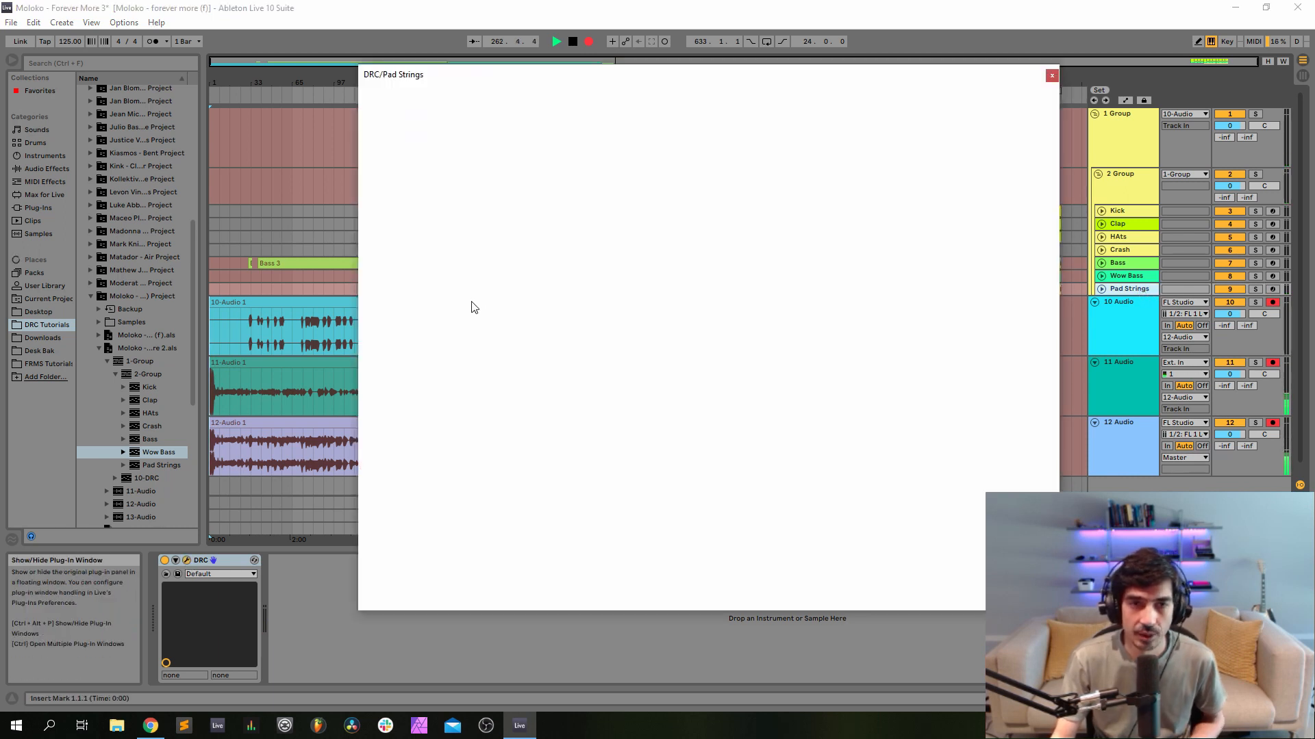
click(621, 198)
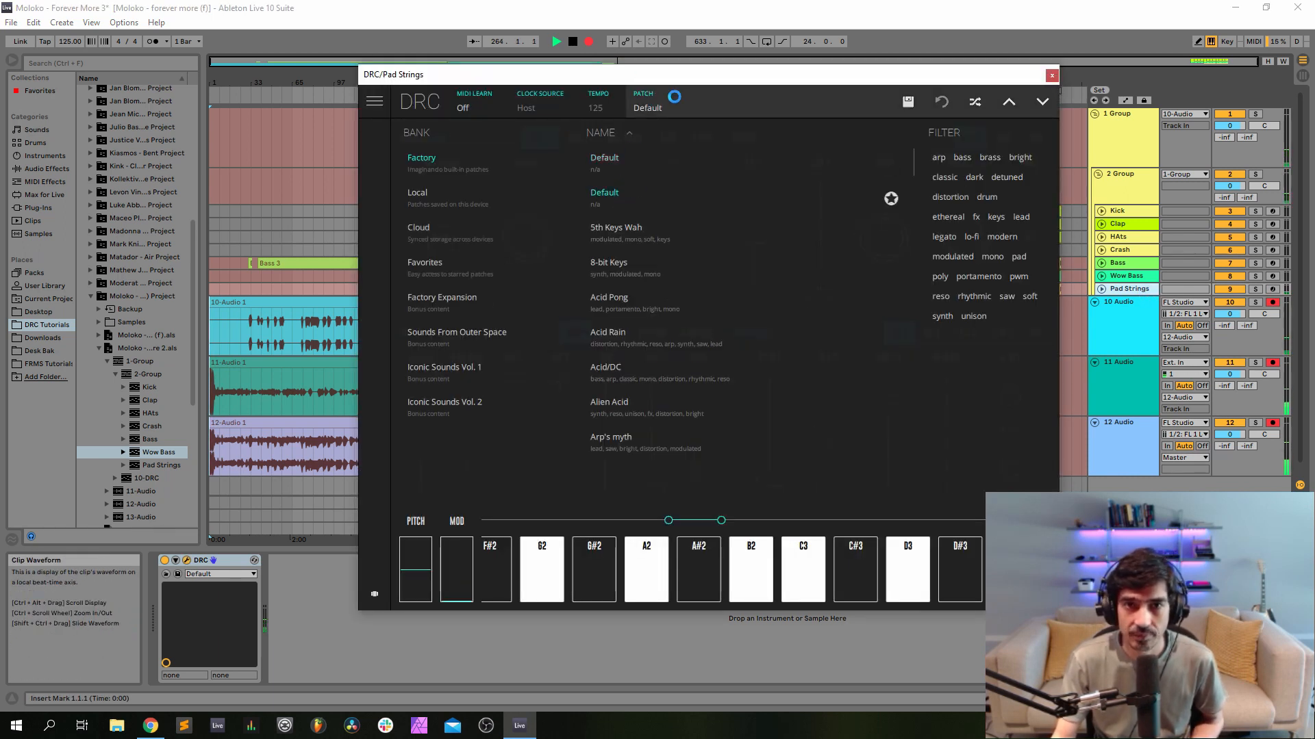
drag(677, 82, 499, 72)
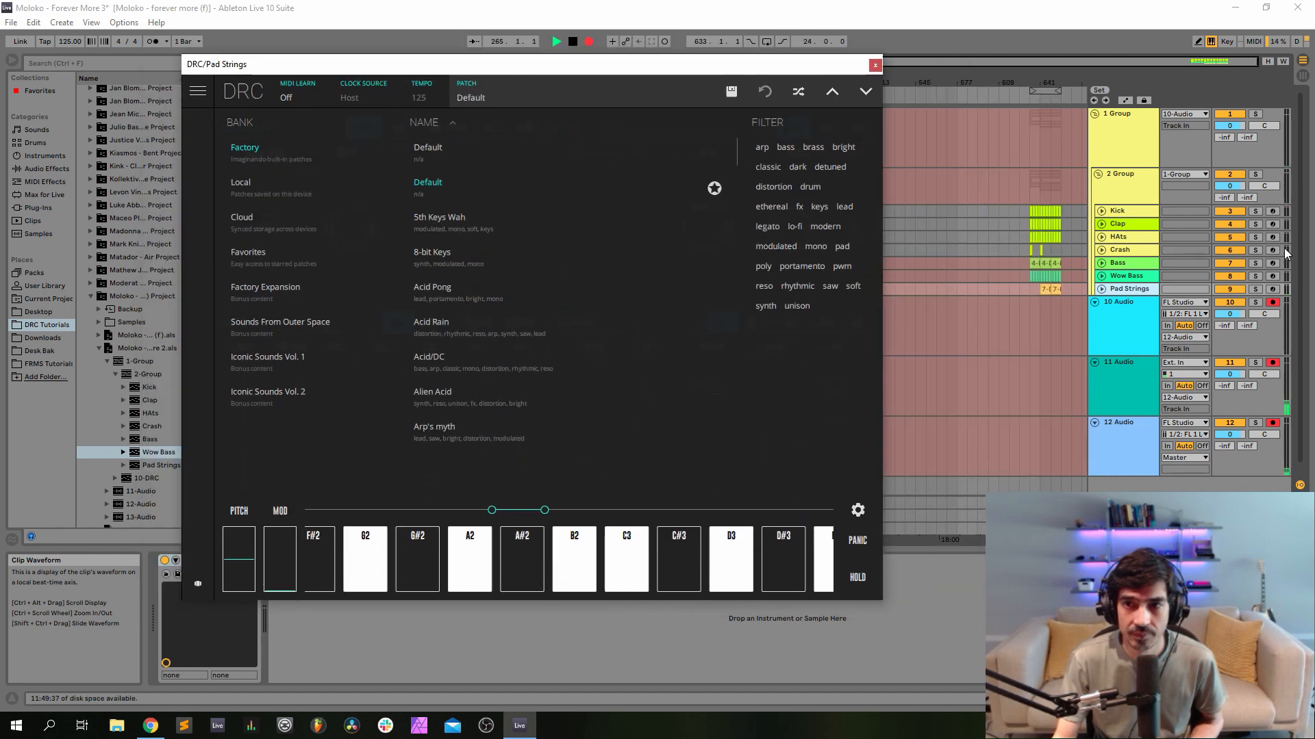
click(1273, 289)
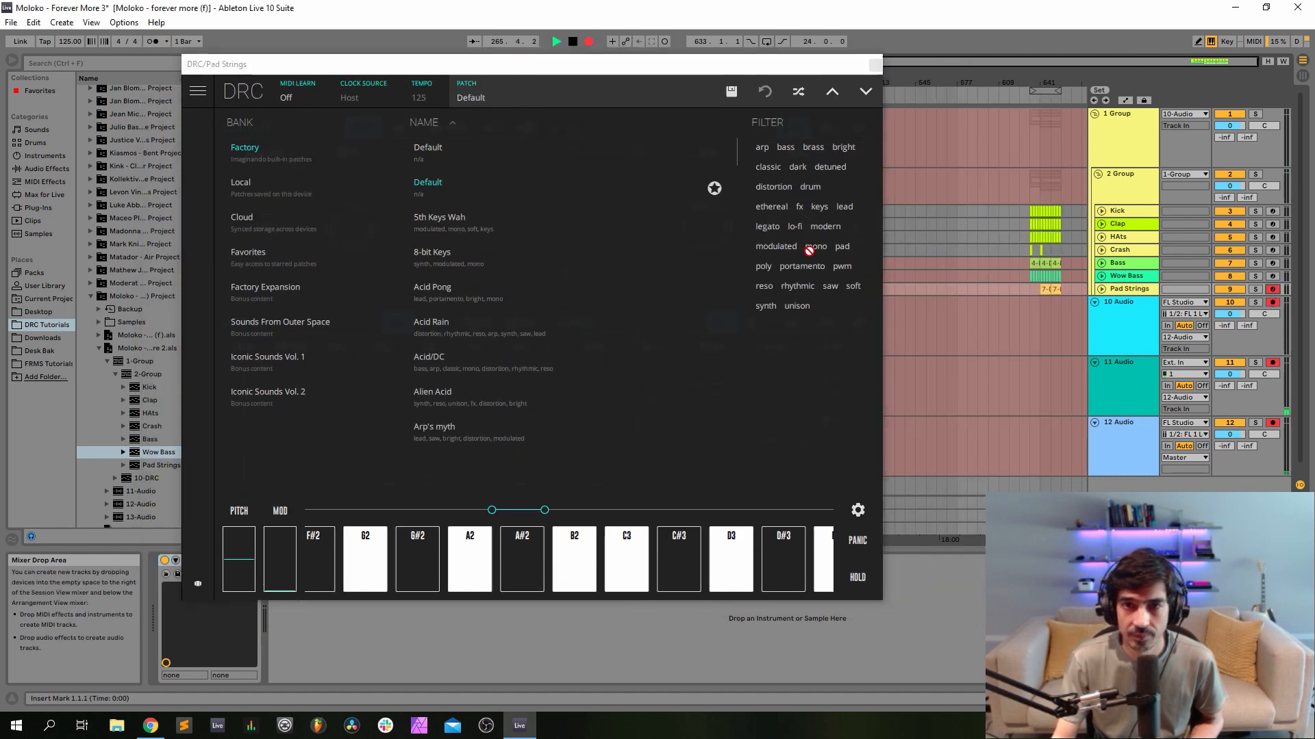
click(495, 100)
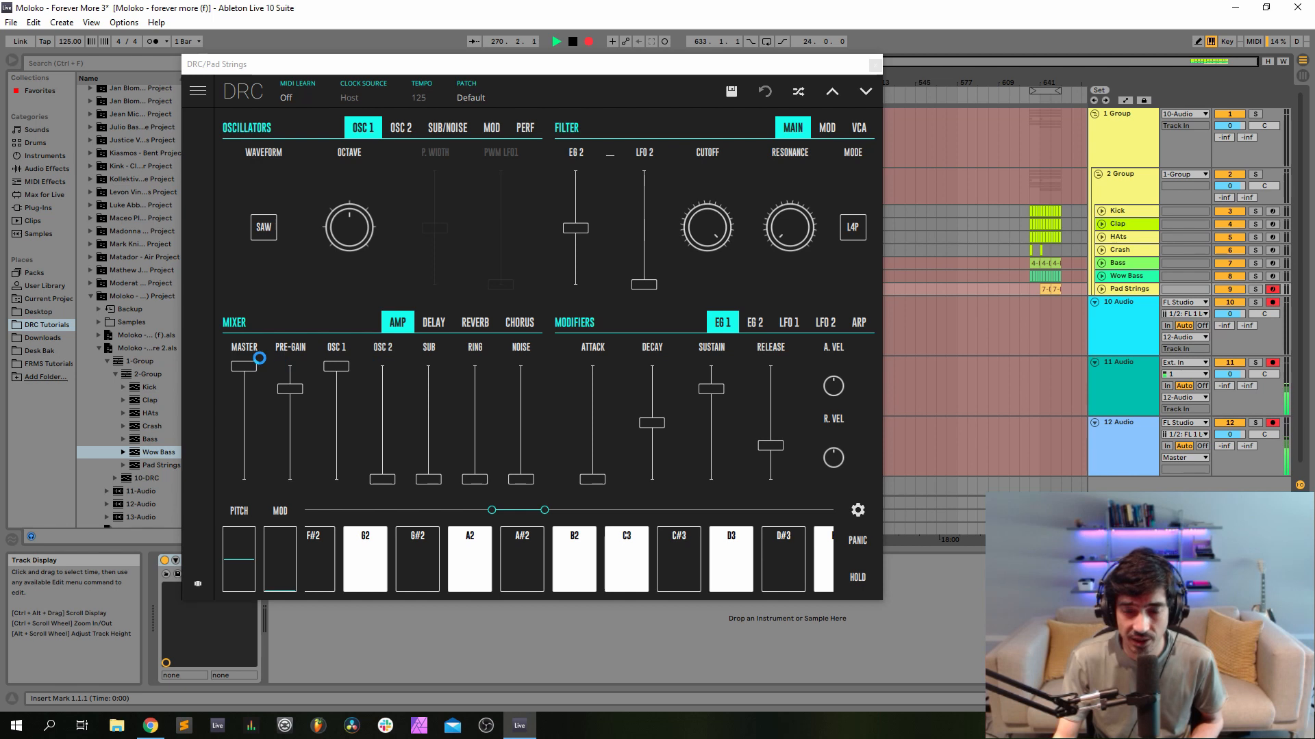
In the Pad Strings mixer, raise the OSC 2 level to maximum and the SUB level to just under halfway.
drag(383, 411, 384, 359)
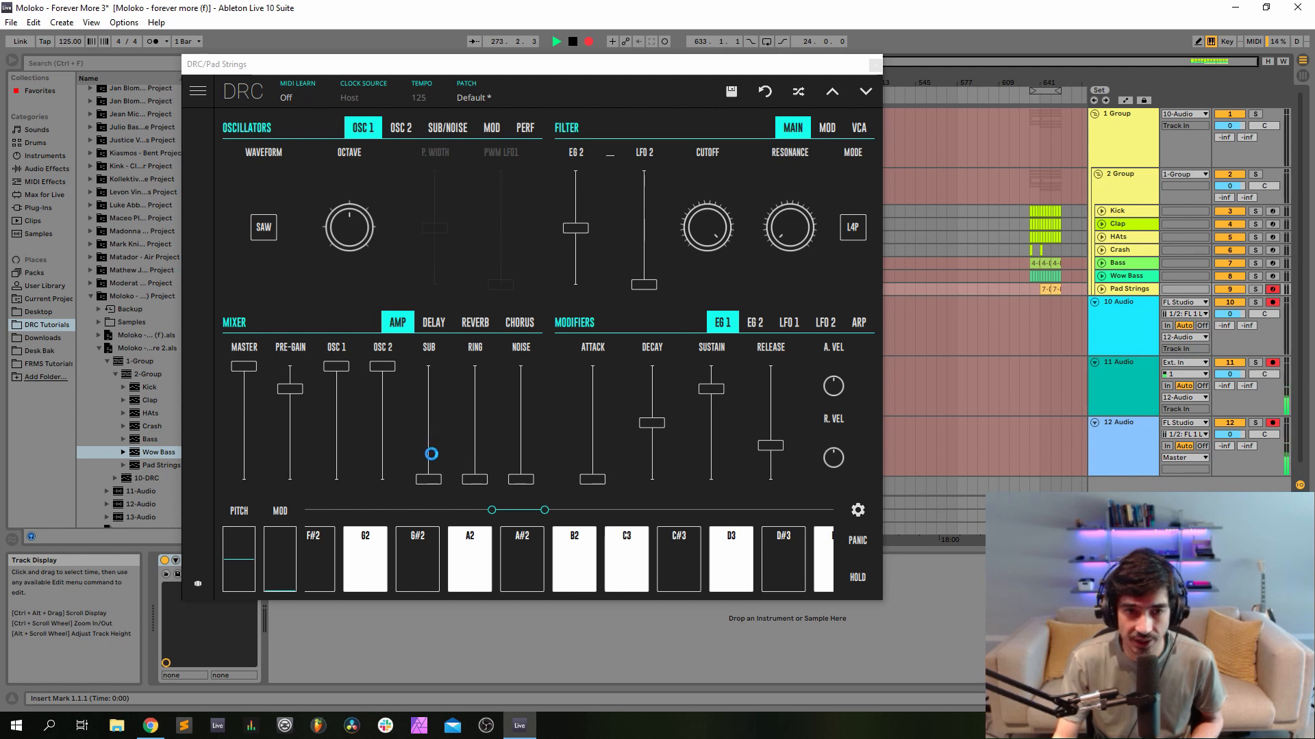
click(434, 454)
mouse_move(434, 454)
mouse_down()
mouse_move(451, 423)
mouse_move(437, 434)
mouse_up()
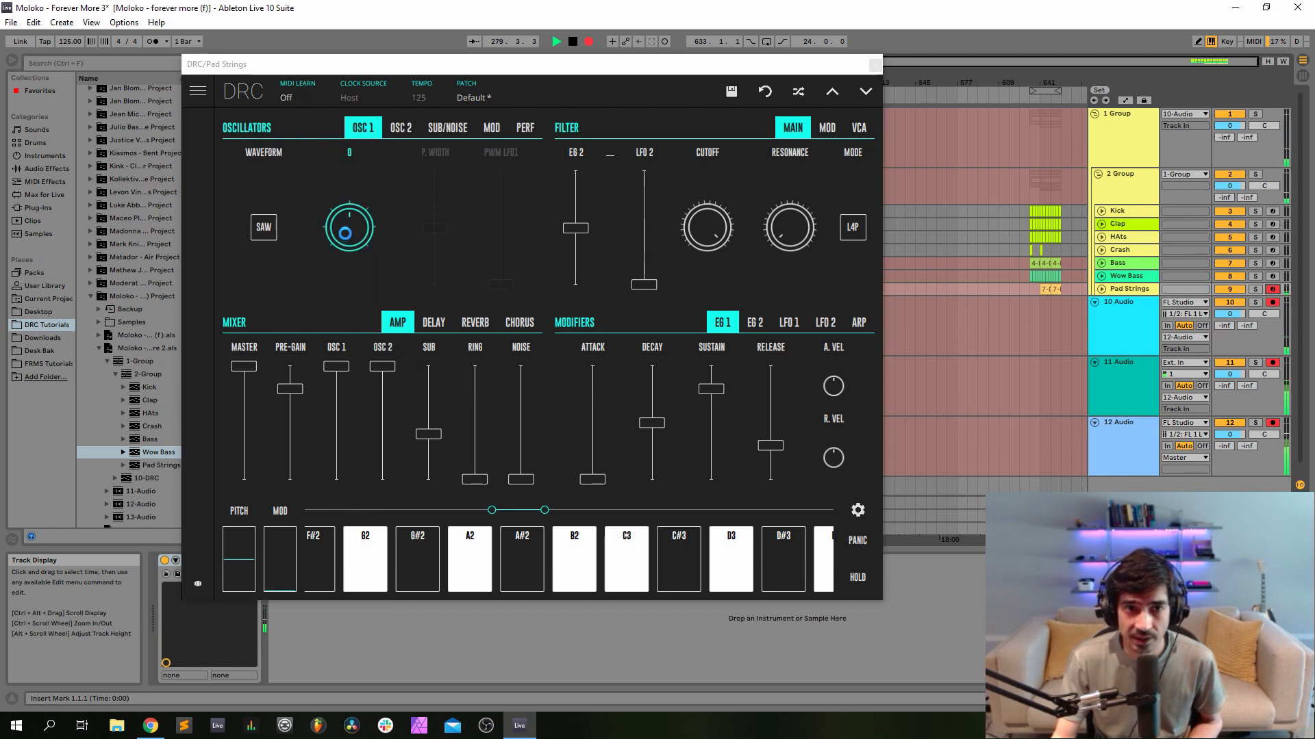
Raise oscillator 1's octave and slightly detune oscillator 2 with its fine tuning.
drag(345, 234, 348, 189)
click(403, 128)
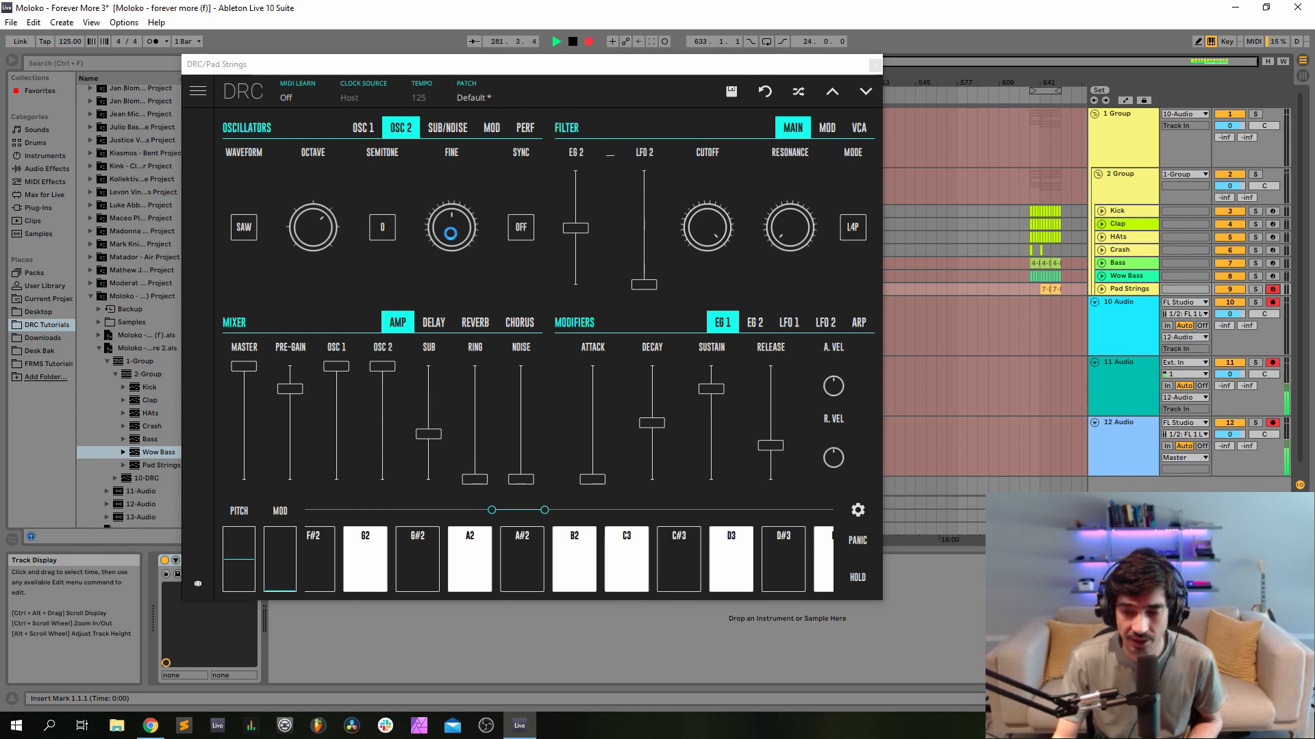
drag(450, 234, 484, 221)
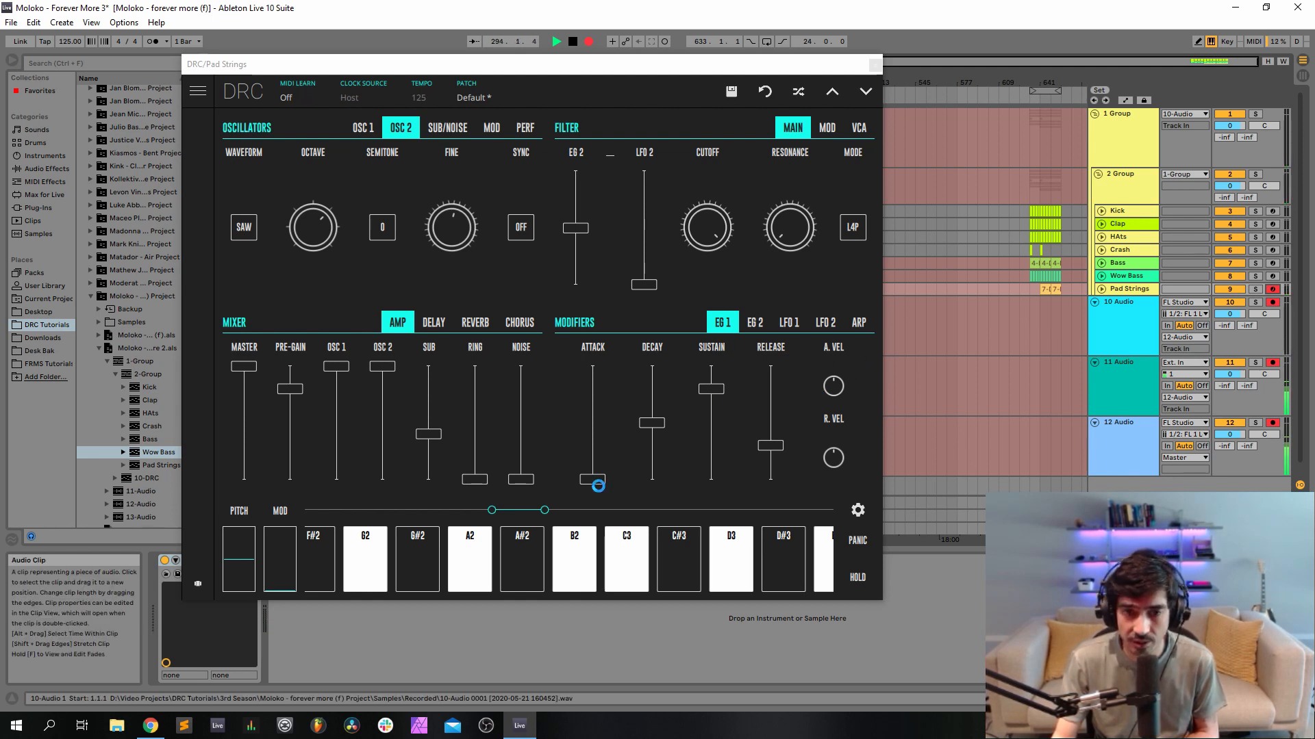
On EG 1, raise the attack slightly and set the release to 0.328.
mouse_move(614, 475)
mouse_down()
mouse_move(597, 471)
mouse_move(614, 470)
mouse_up()
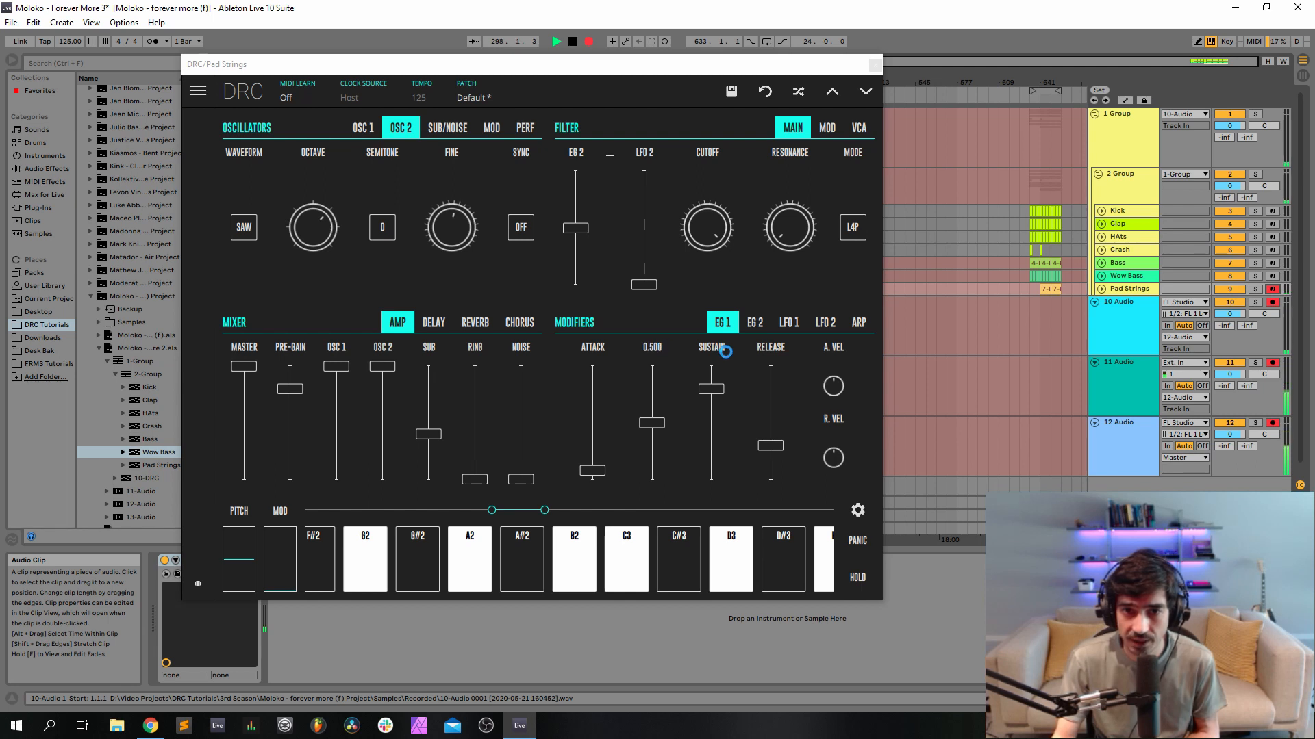
mouse_move(719, 352)
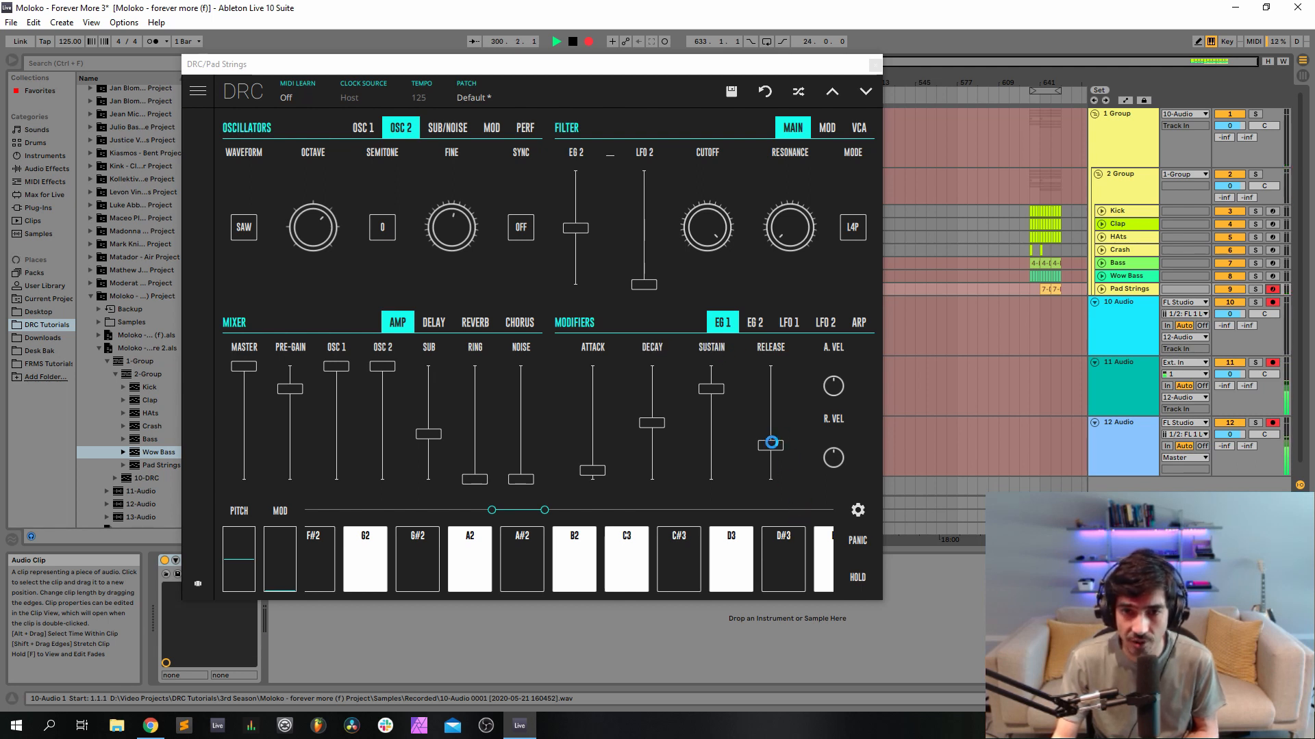
drag(771, 442, 779, 442)
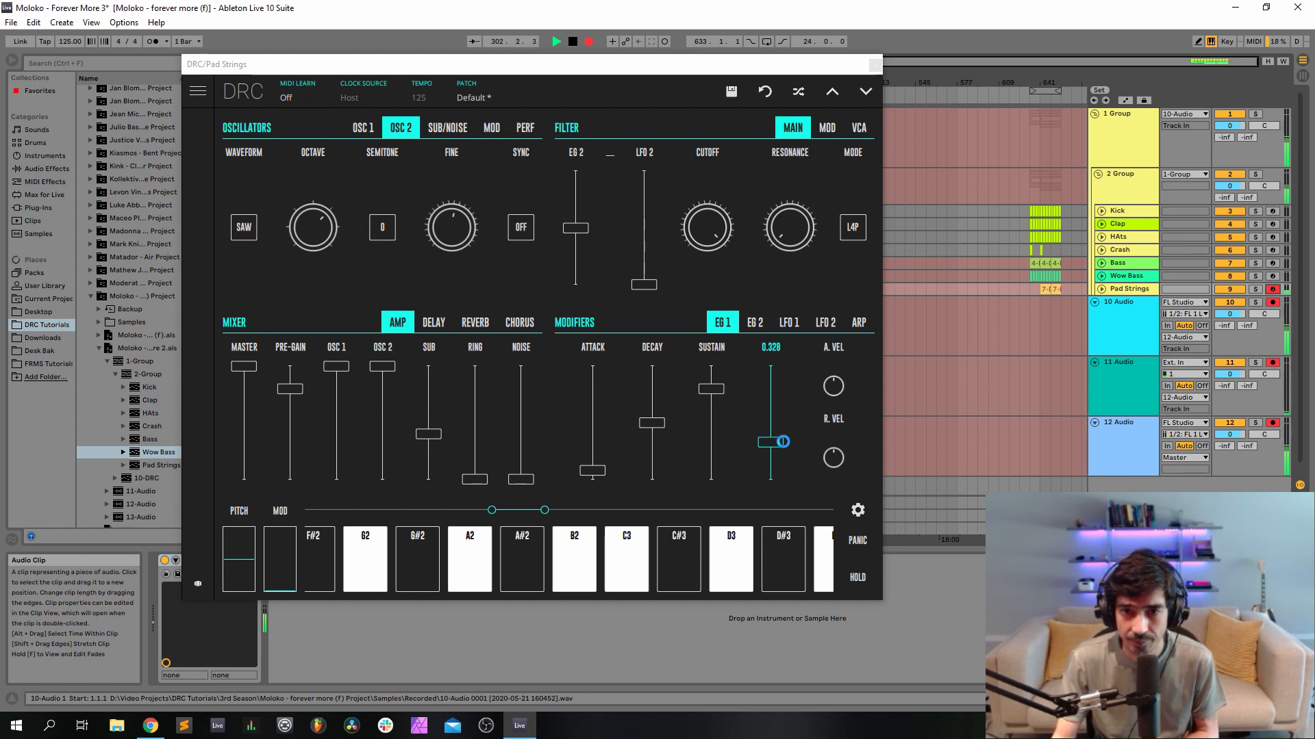
In the oscillator modulation settings, raise the amount of LFO 1 modulation applied to OSC 1 and OSC 2.
click(756, 327)
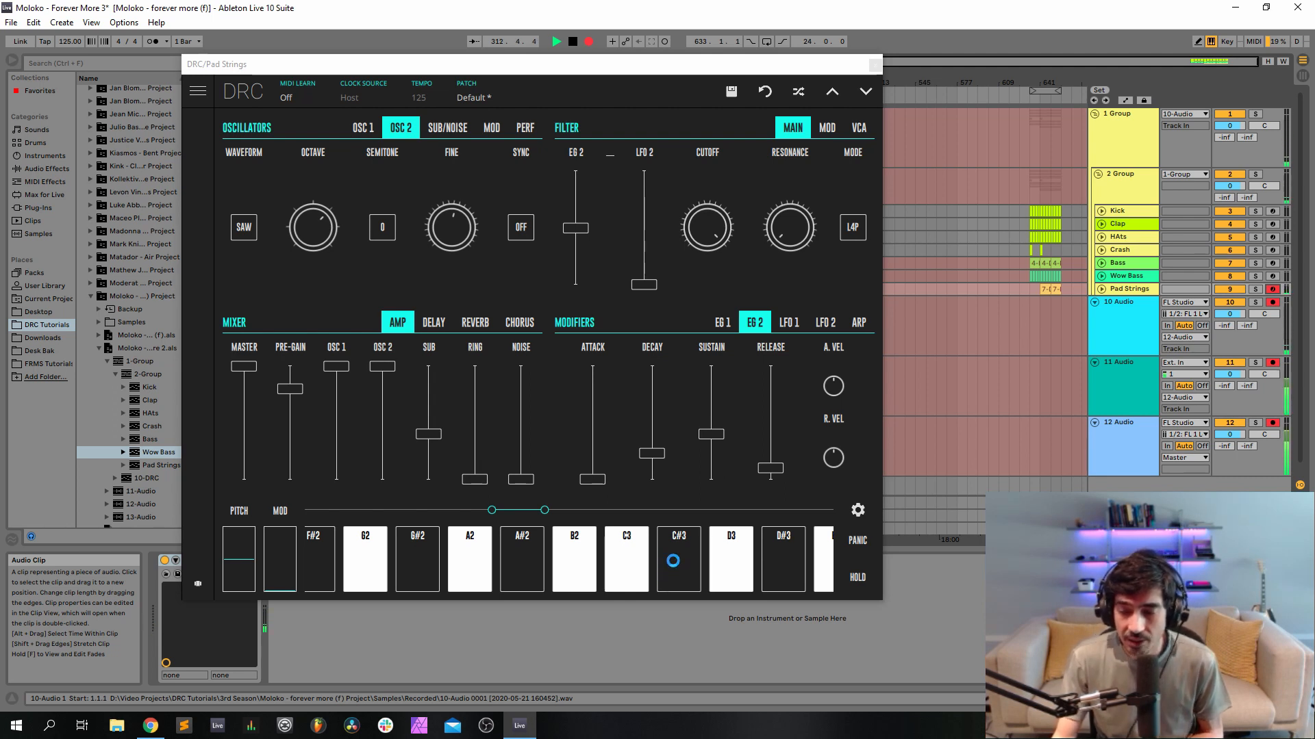
click(491, 128)
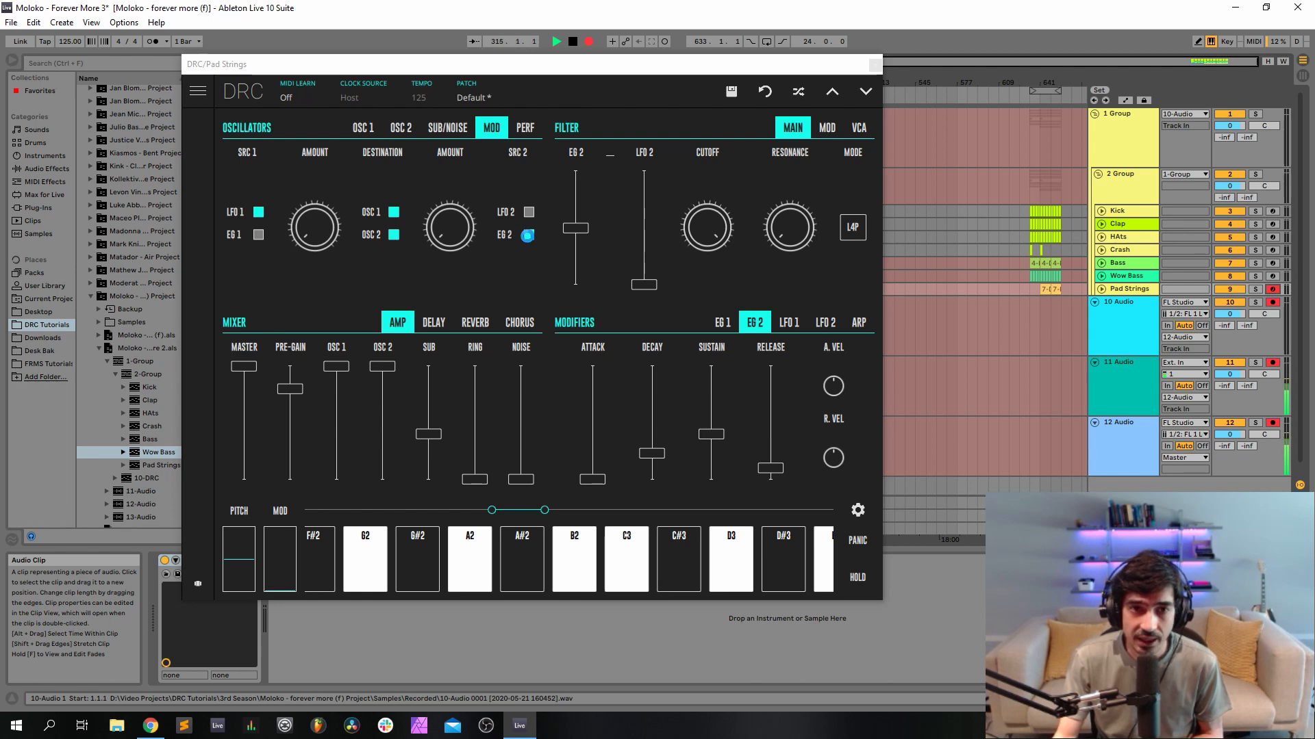
click(527, 236)
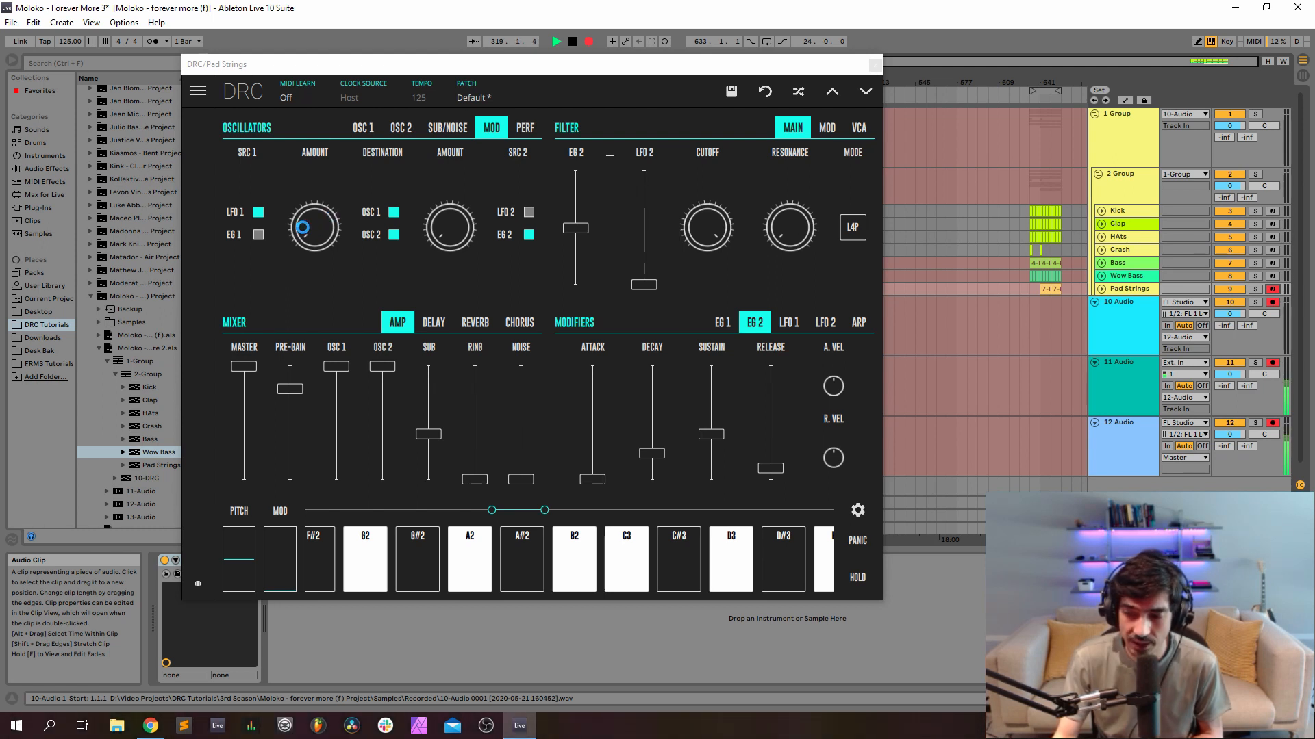
drag(302, 228, 337, 161)
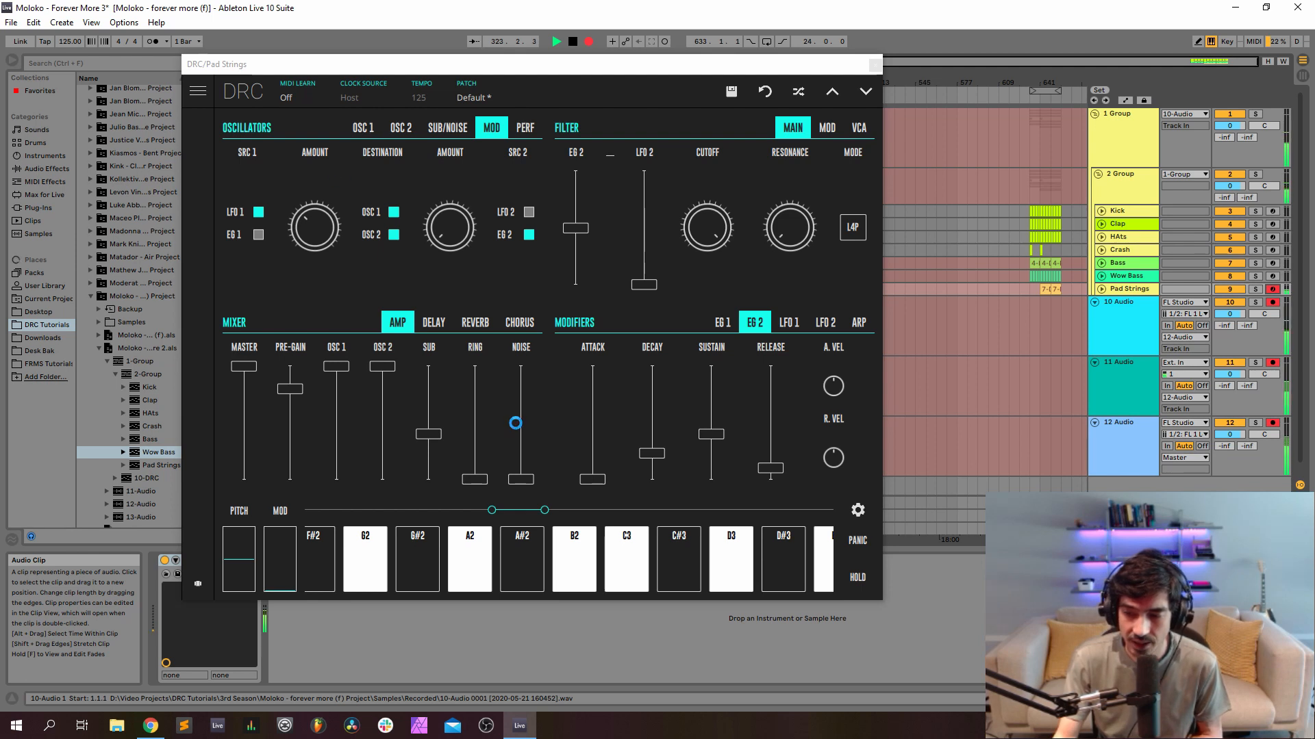
Increase the LFO 1 rate slightly and raise its delay to just under halfway.
click(789, 321)
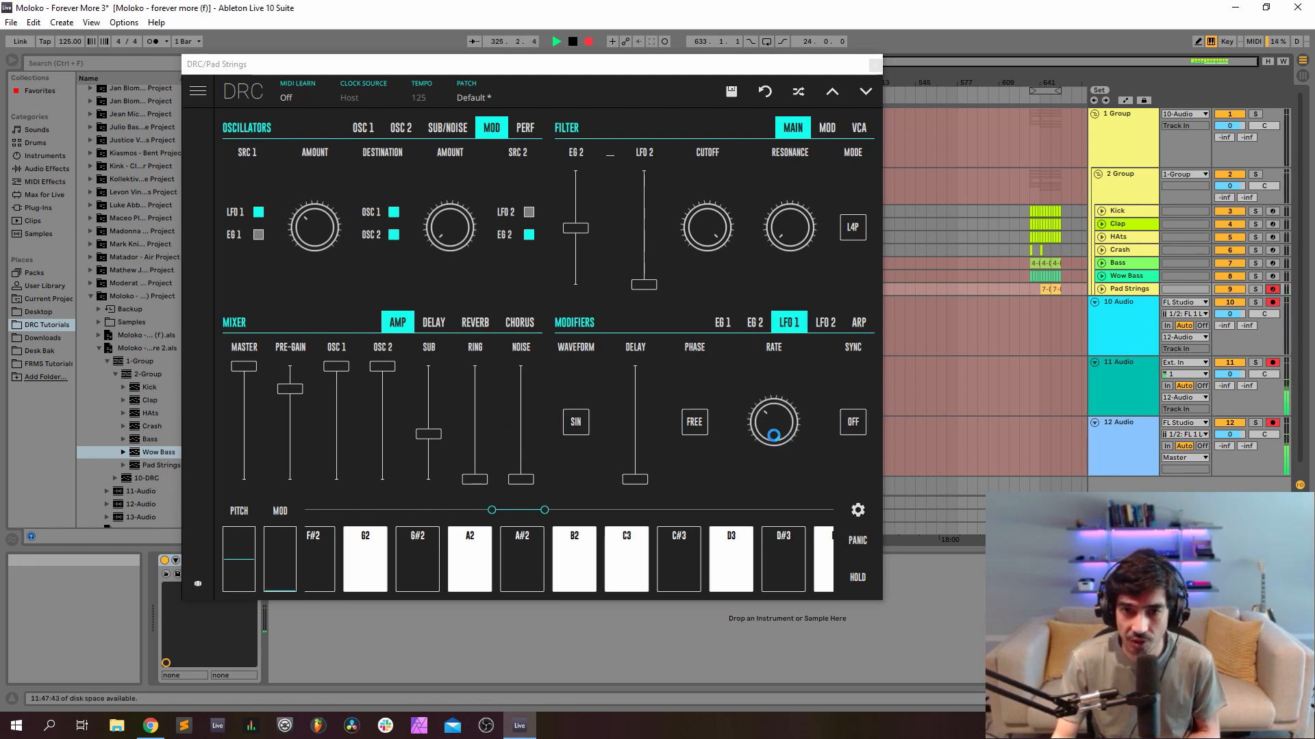
drag(774, 435, 822, 418)
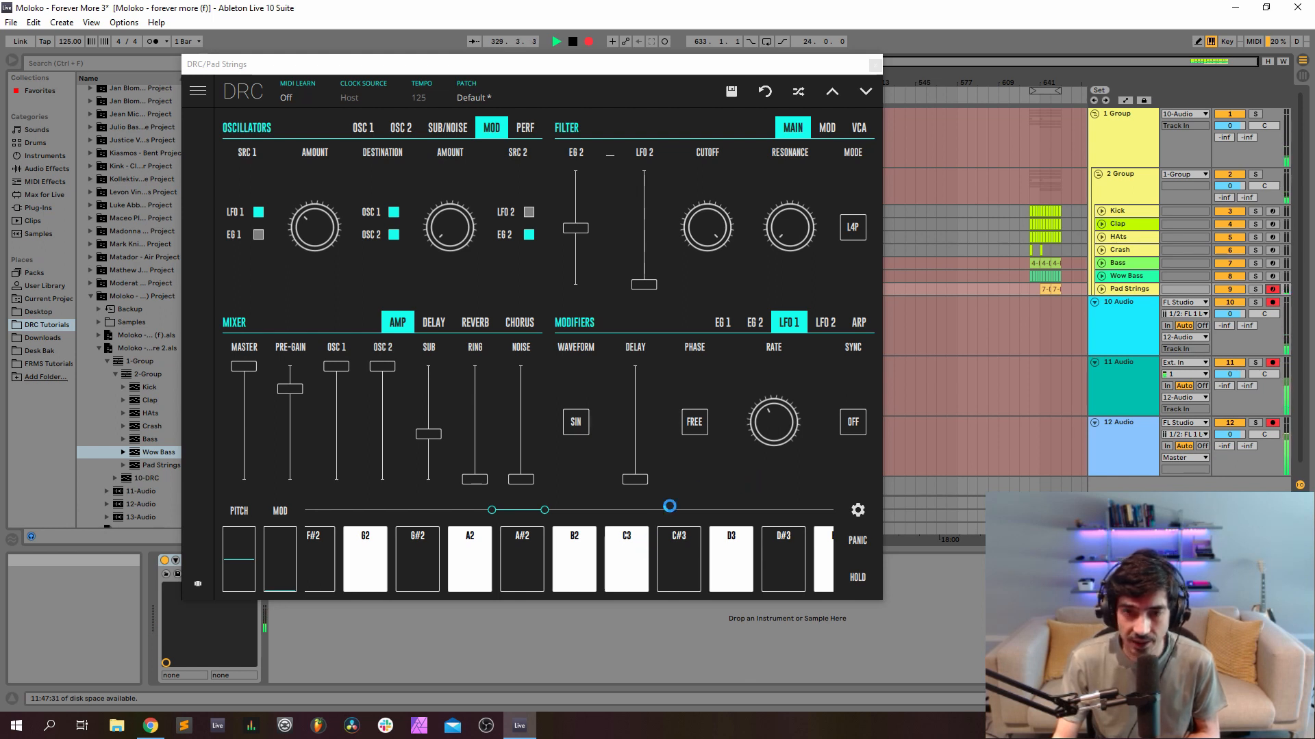
drag(633, 439, 653, 428)
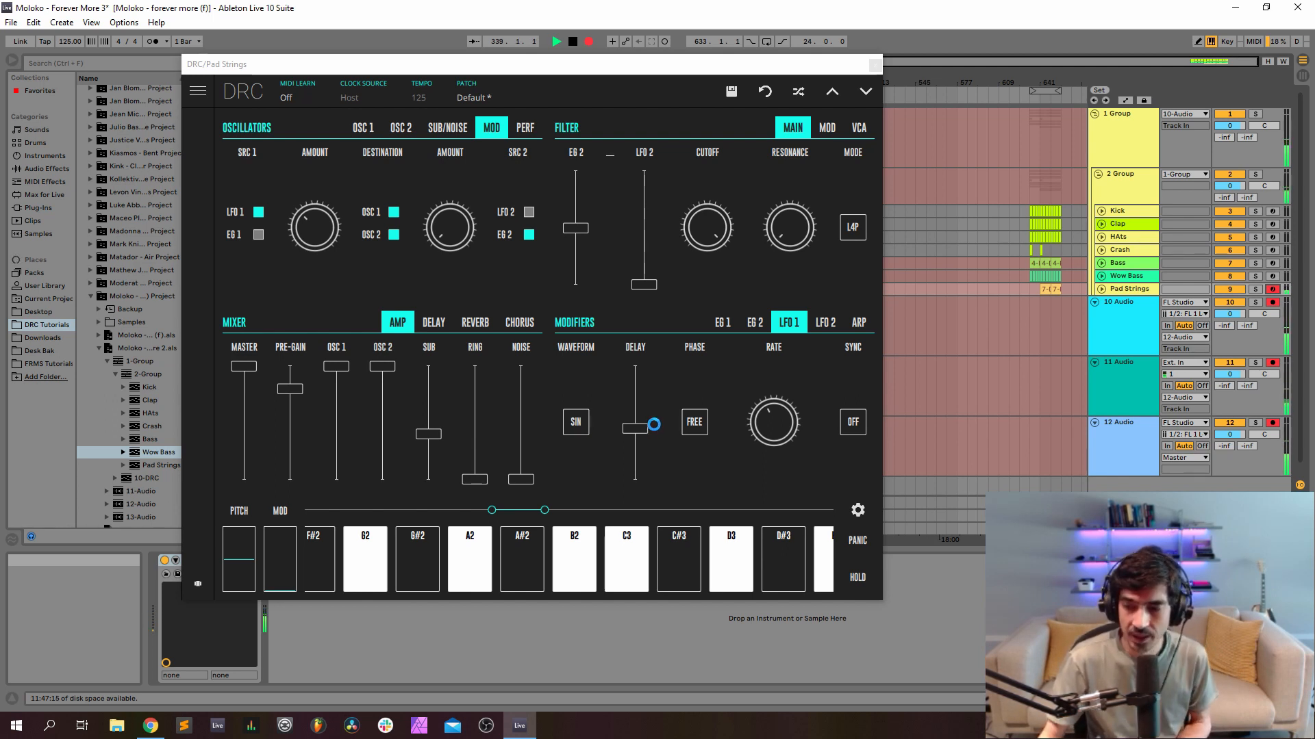
Raise the Pad Strings reverb amount to just under halfway, lengthen the reverb decay and close the synth window.
click(476, 322)
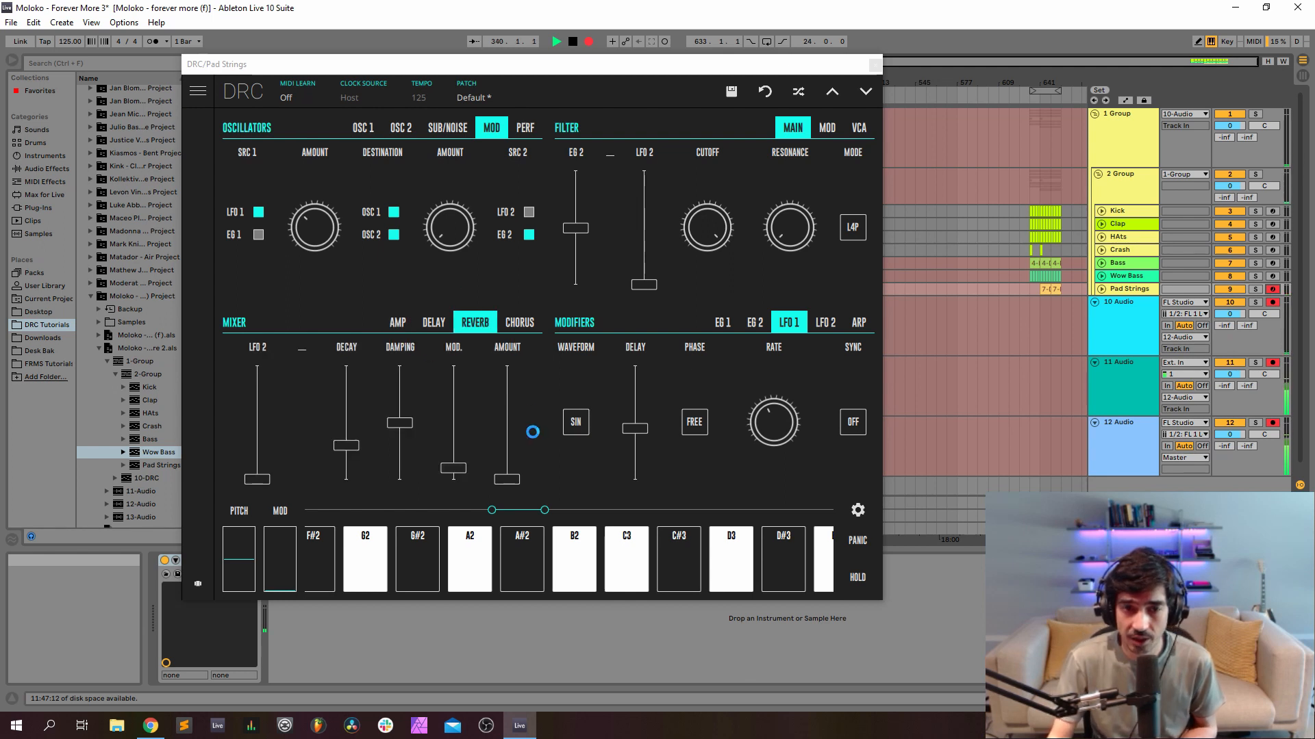
drag(510, 437, 531, 431)
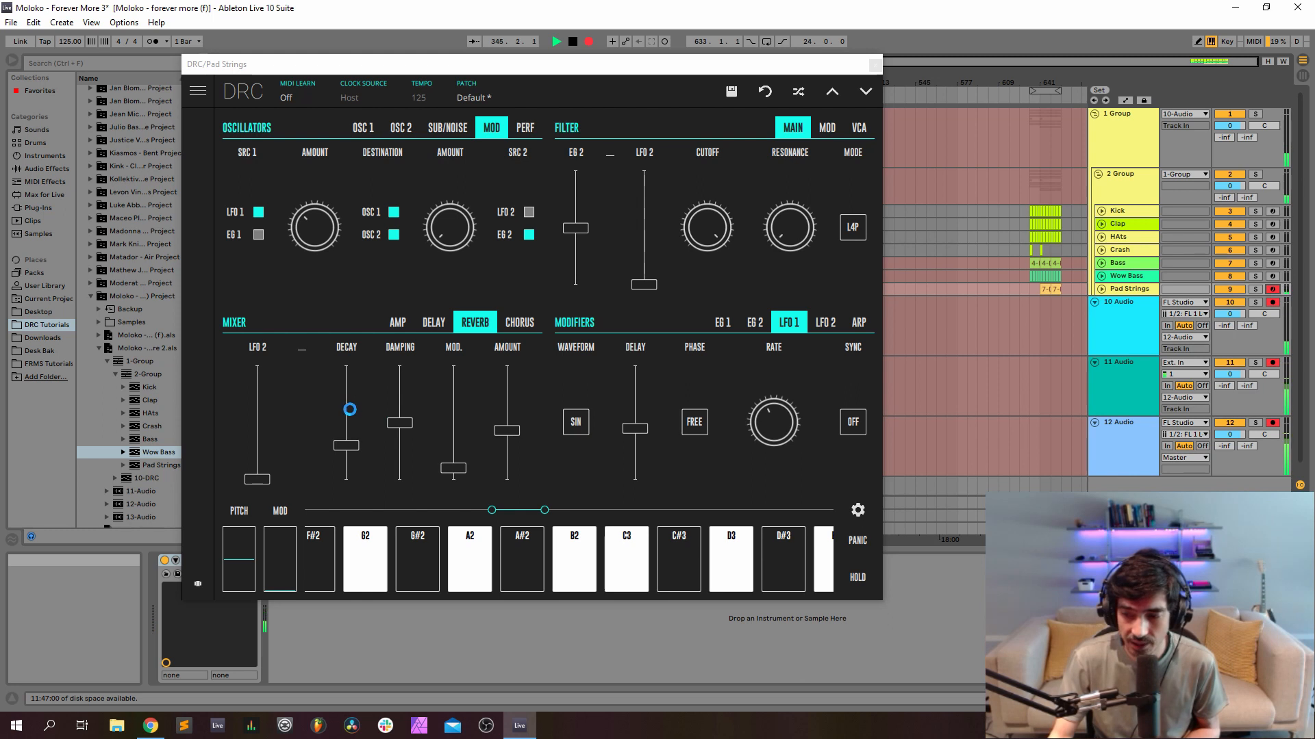
drag(349, 409, 374, 398)
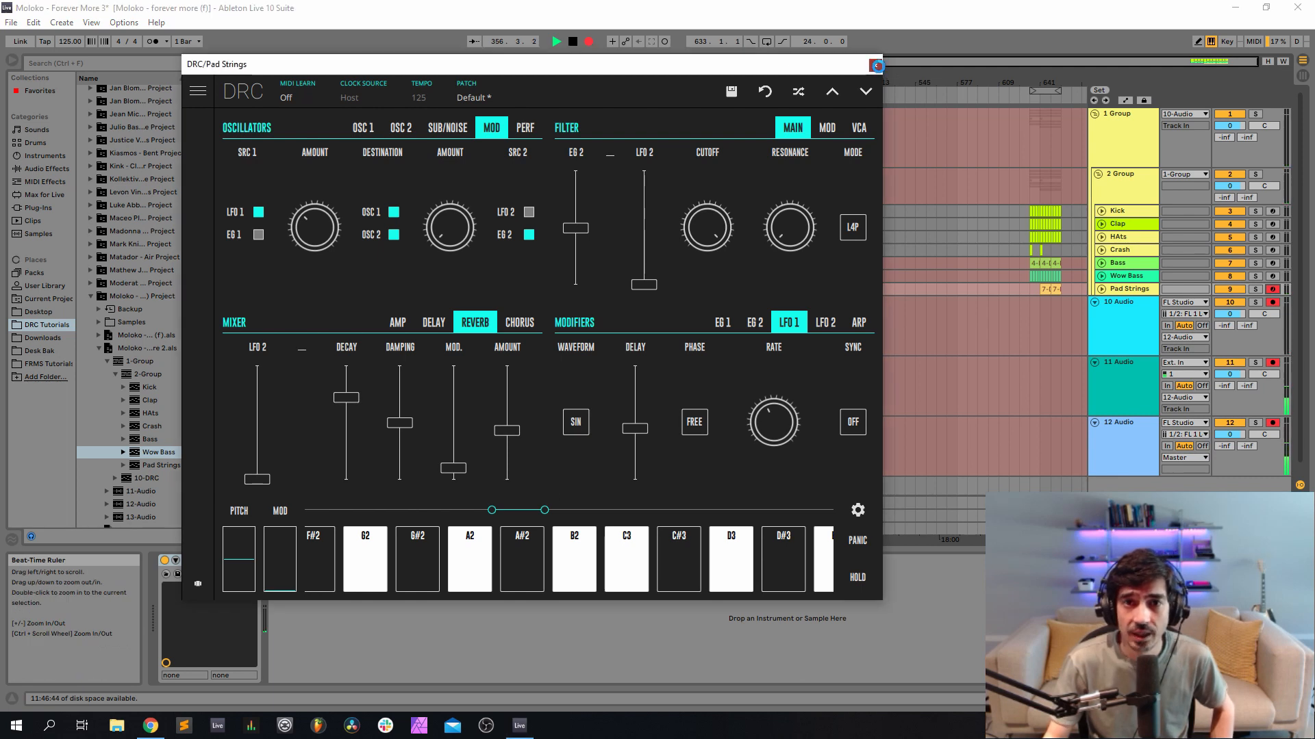
click(876, 66)
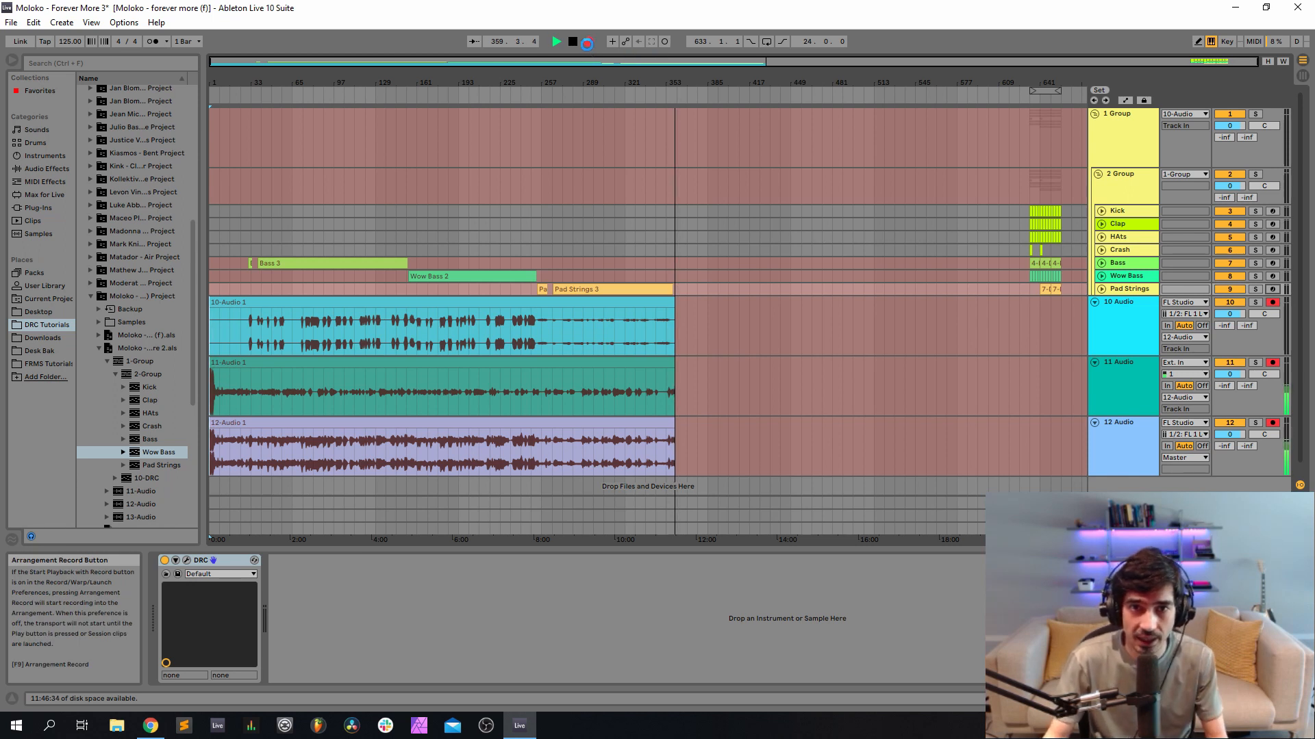
With arrangement recording paused, move the grouped drum, bass and pad clips to start at bar 369, and resume recording.
click(589, 42)
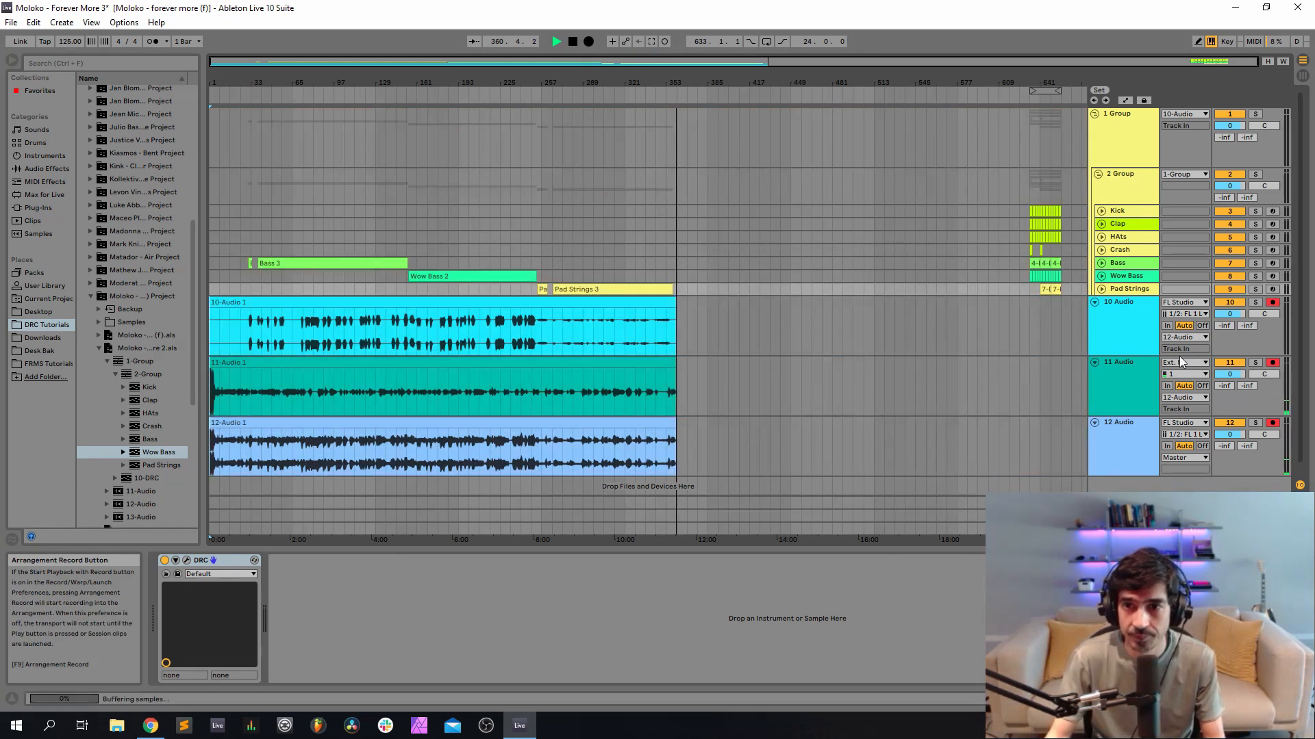
drag(1057, 195, 1029, 192)
drag(1054, 263, 715, 265)
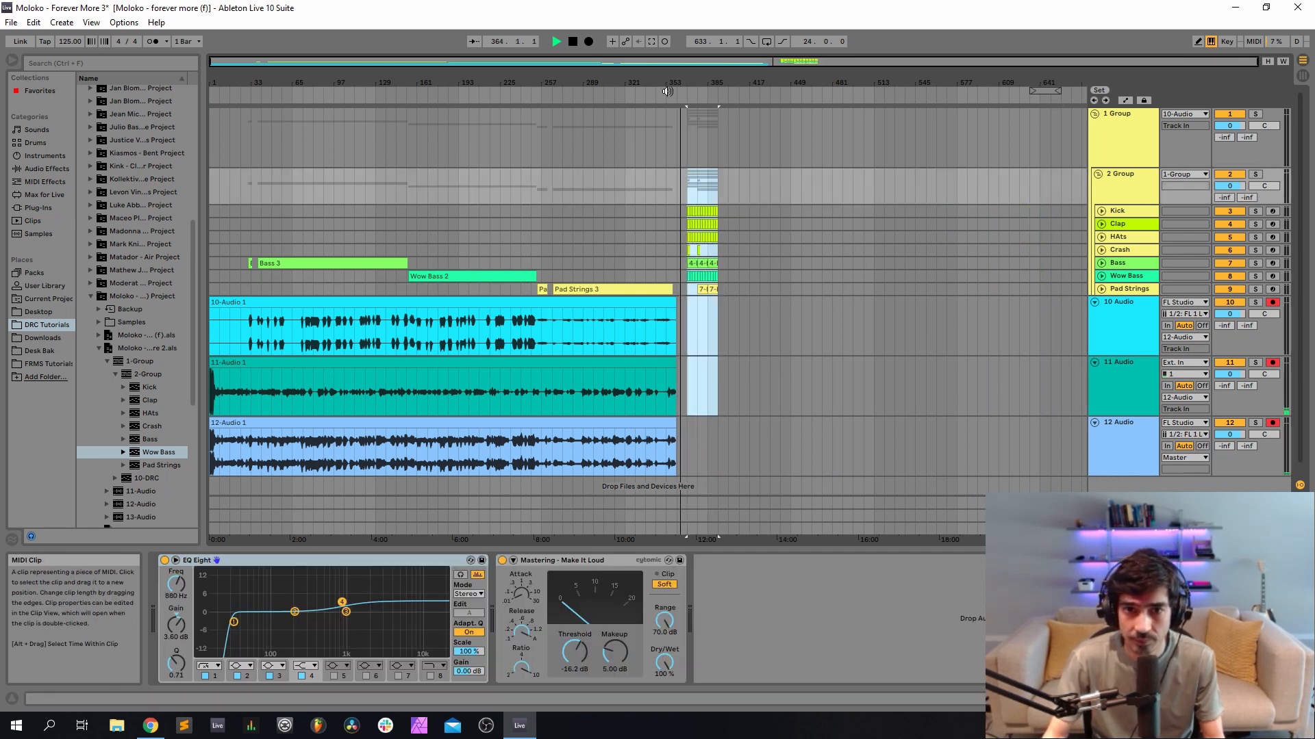
click(589, 41)
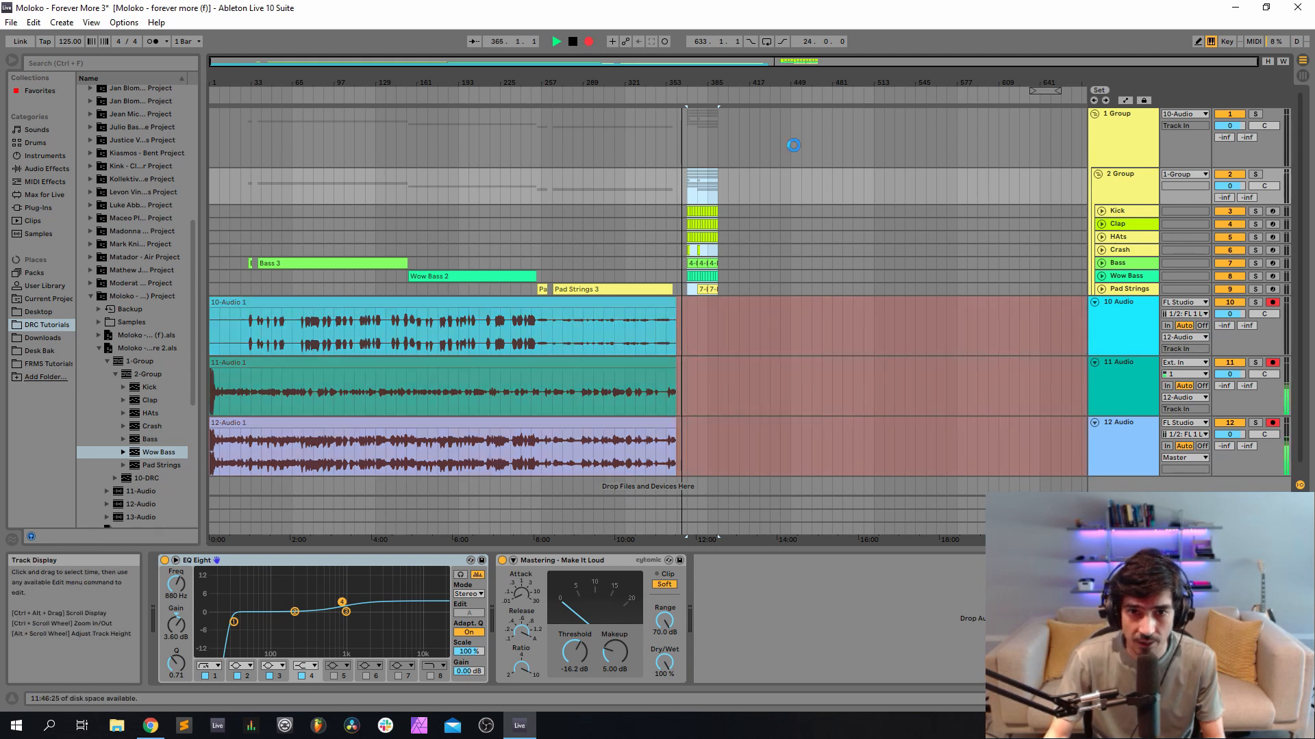
drag(704, 81, 704, 146)
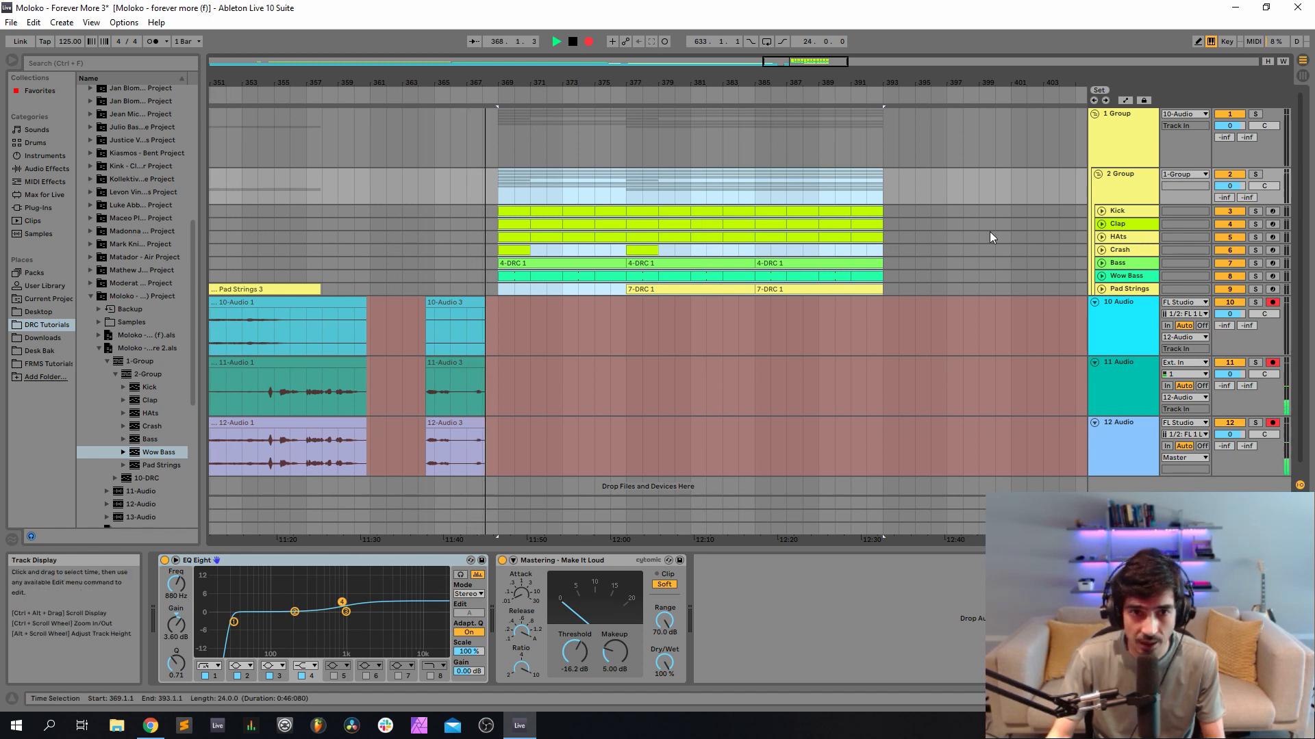